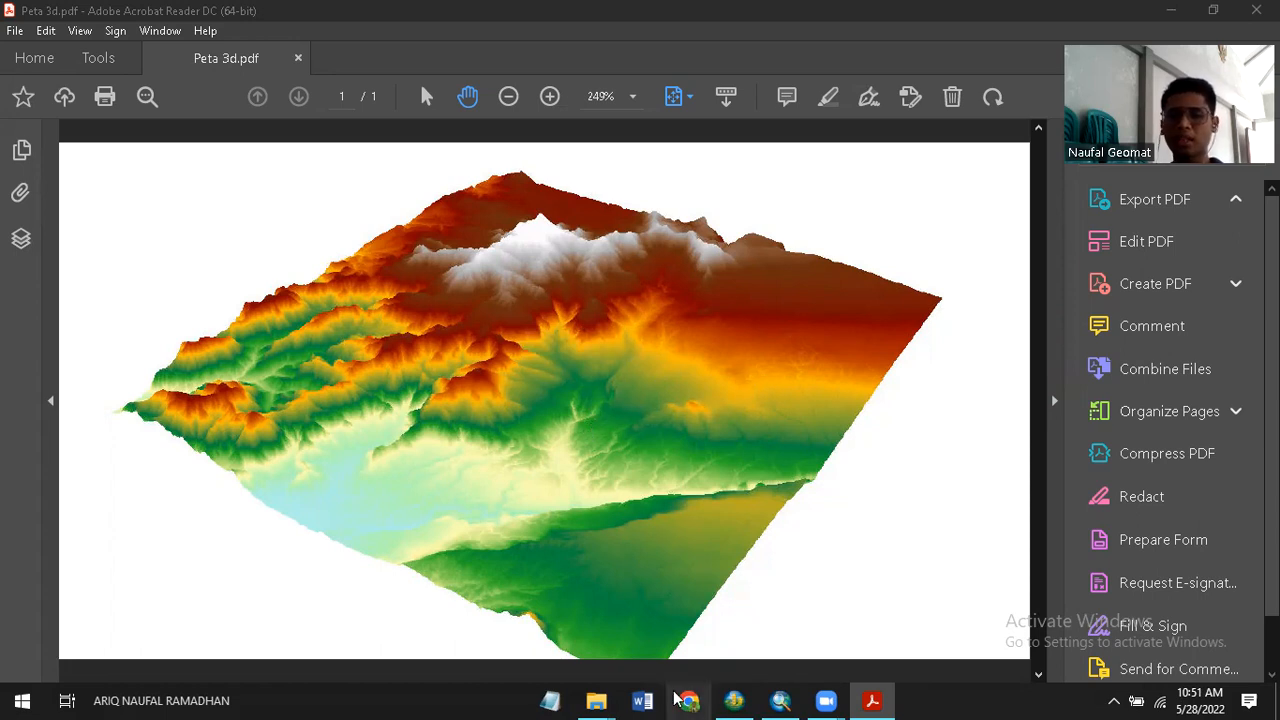
Switch to the demnas sentinel folder in File Explorer and look over the DEMNAS elevation files.
mouse_move(596, 700)
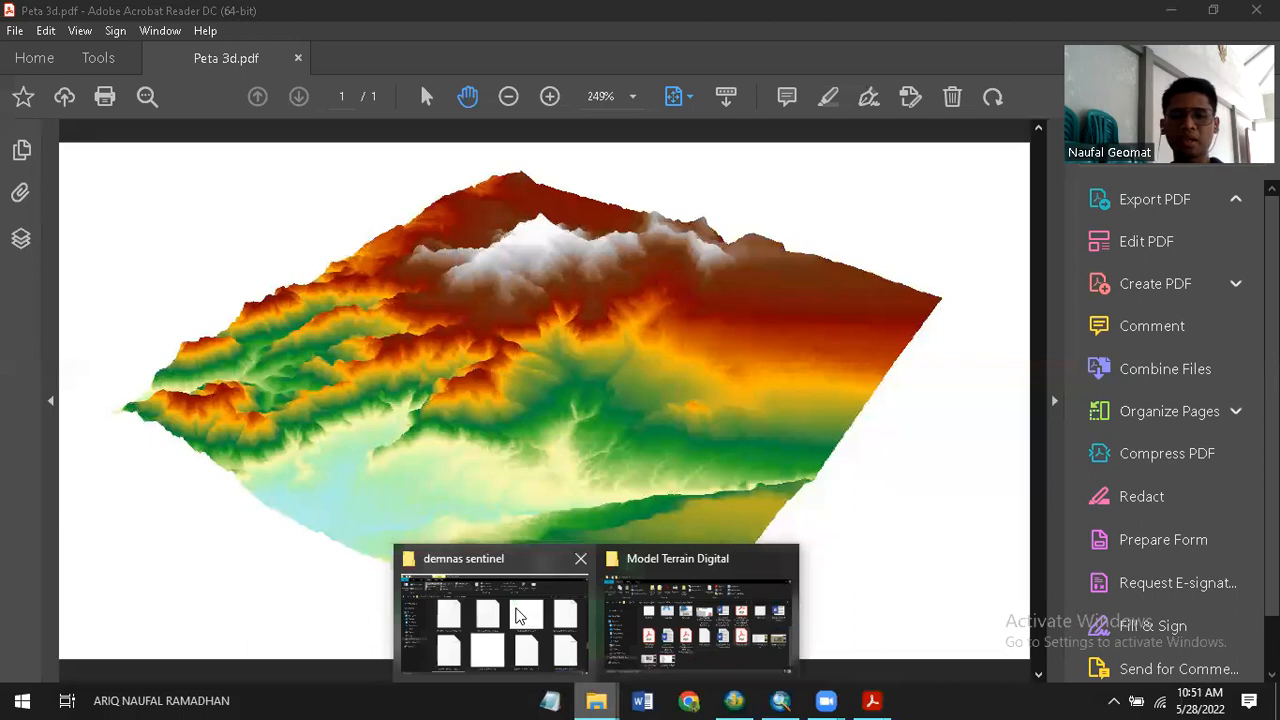
click(490, 612)
scroll(1150, 420, up, 5)
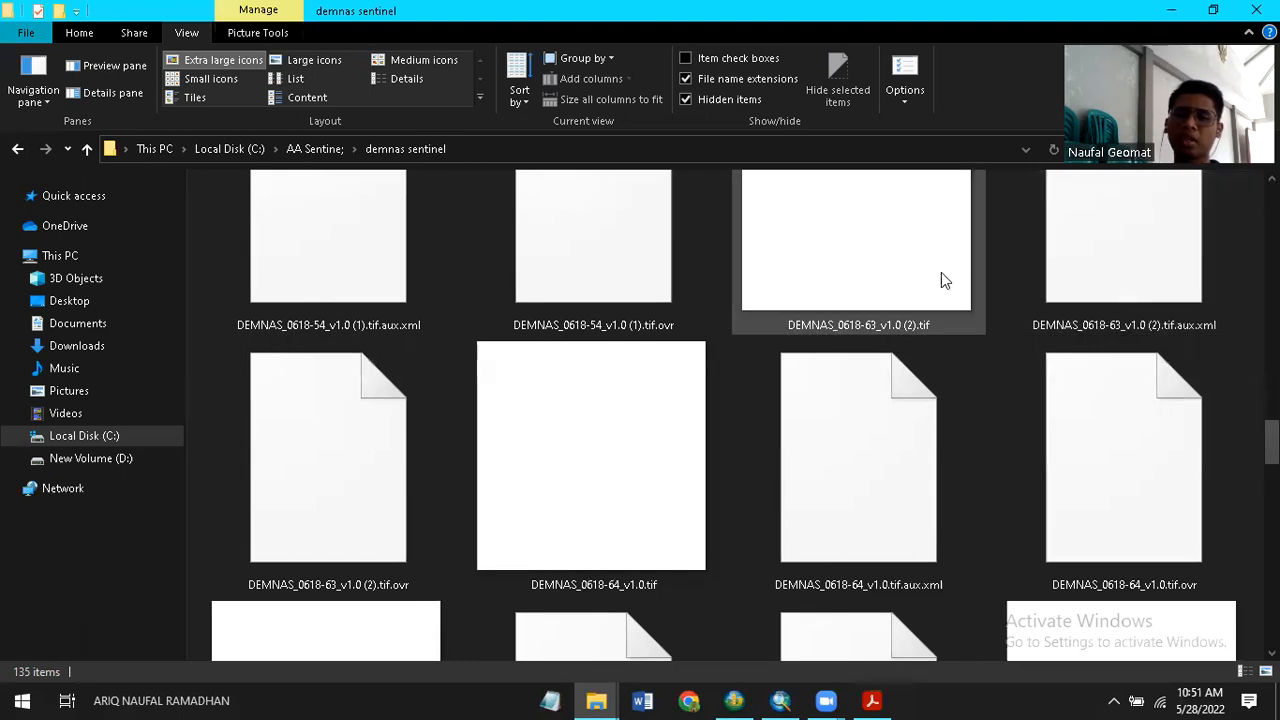
Switch to ArcMap and create a new map document from the Blank Map template.
mouse_move(781, 700)
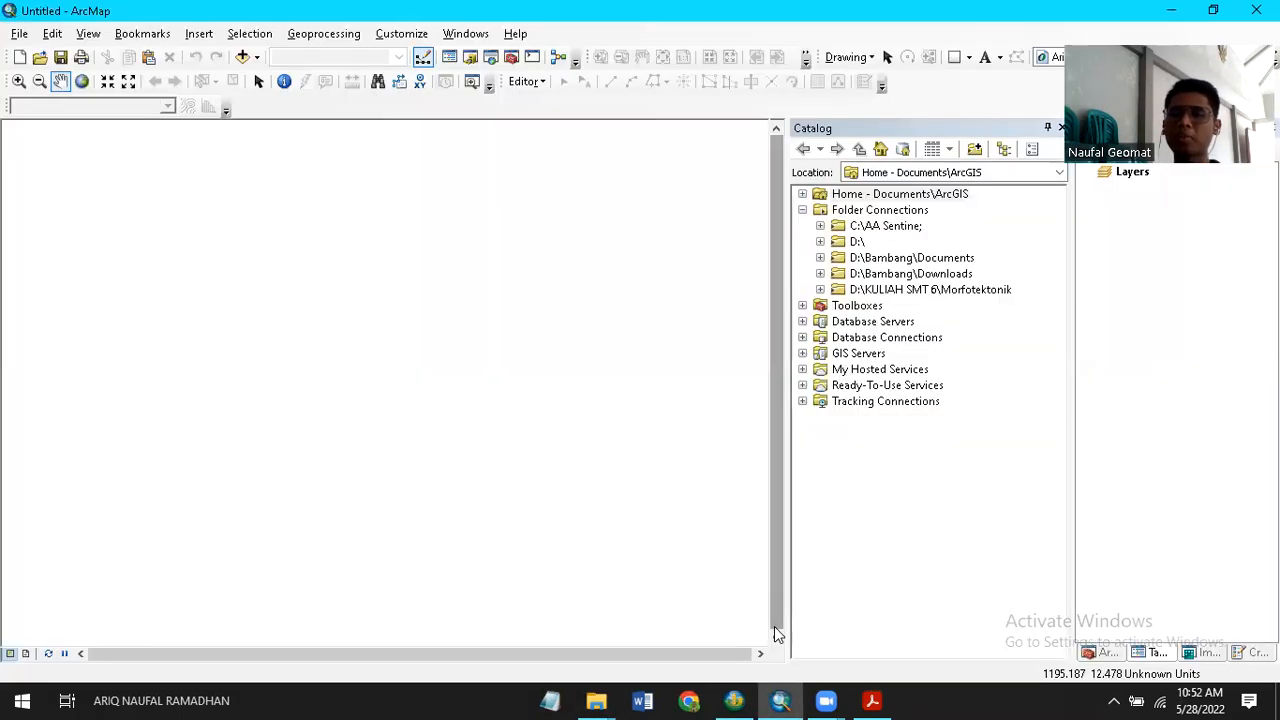
click(774, 626)
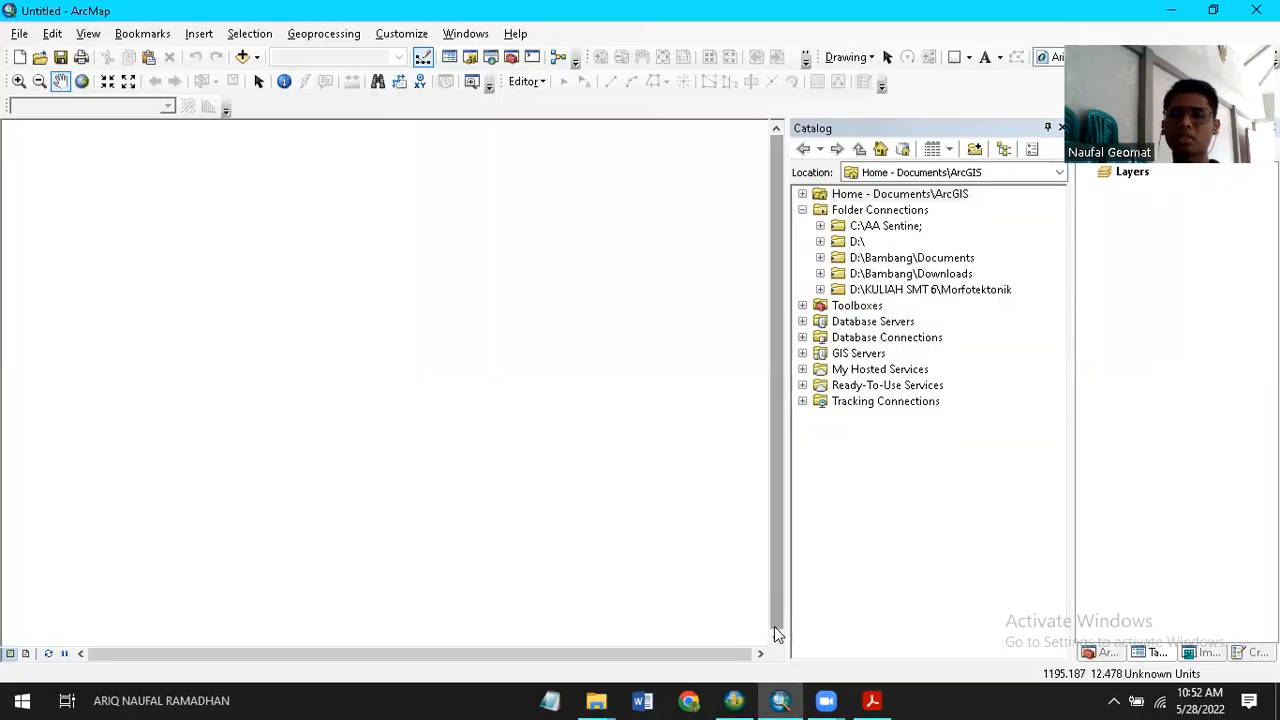
click(19, 33)
click(38, 56)
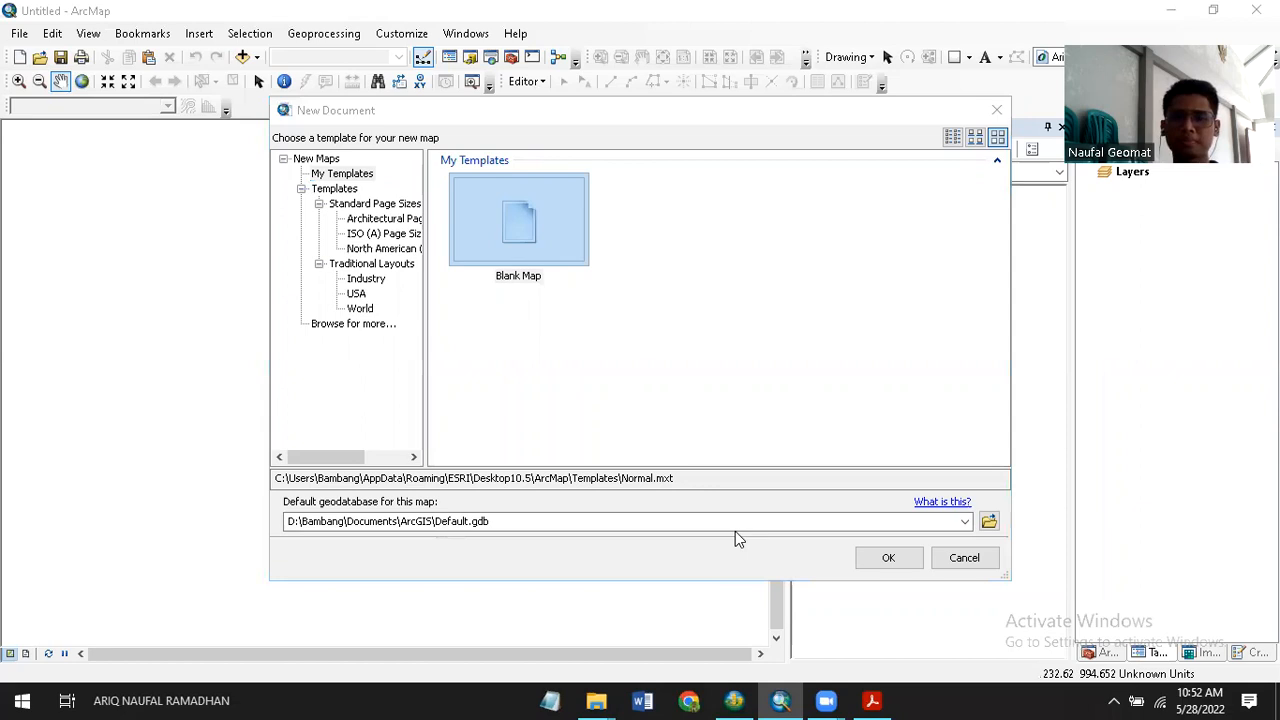
click(887, 560)
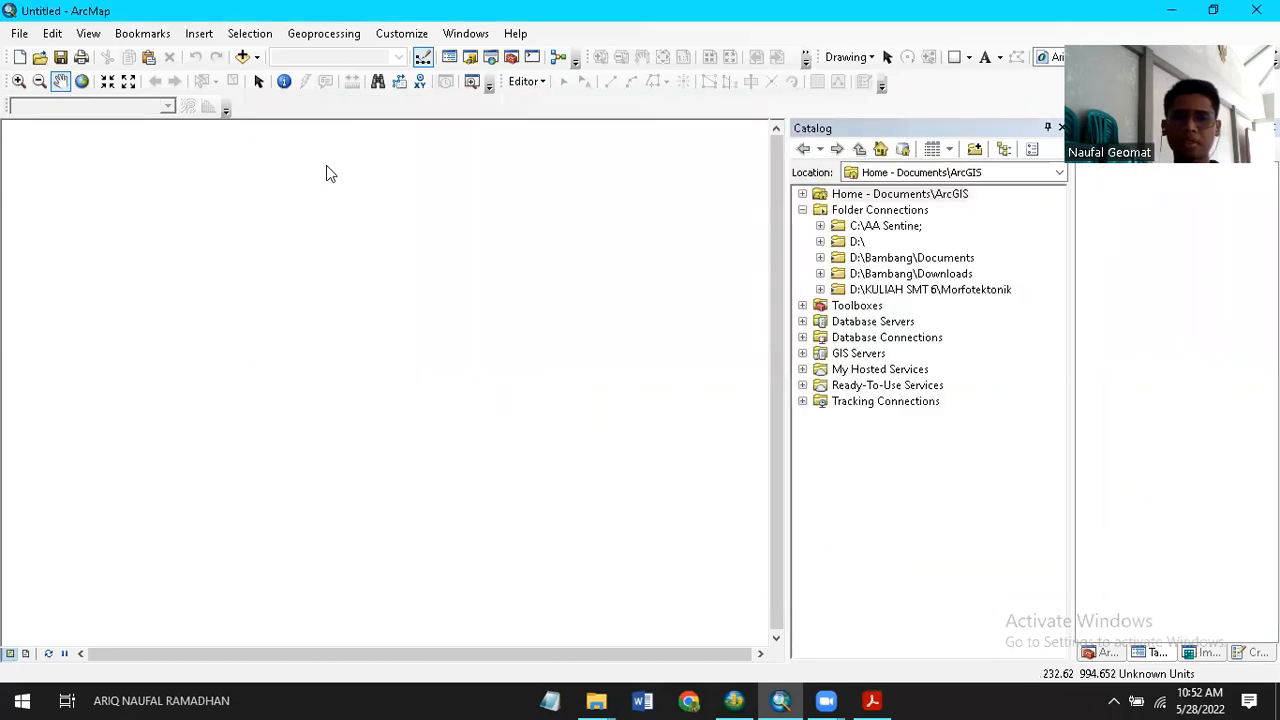
Start adding data and connect to the folder C:\AA Sentine;\demnas sentinel.
click(241, 57)
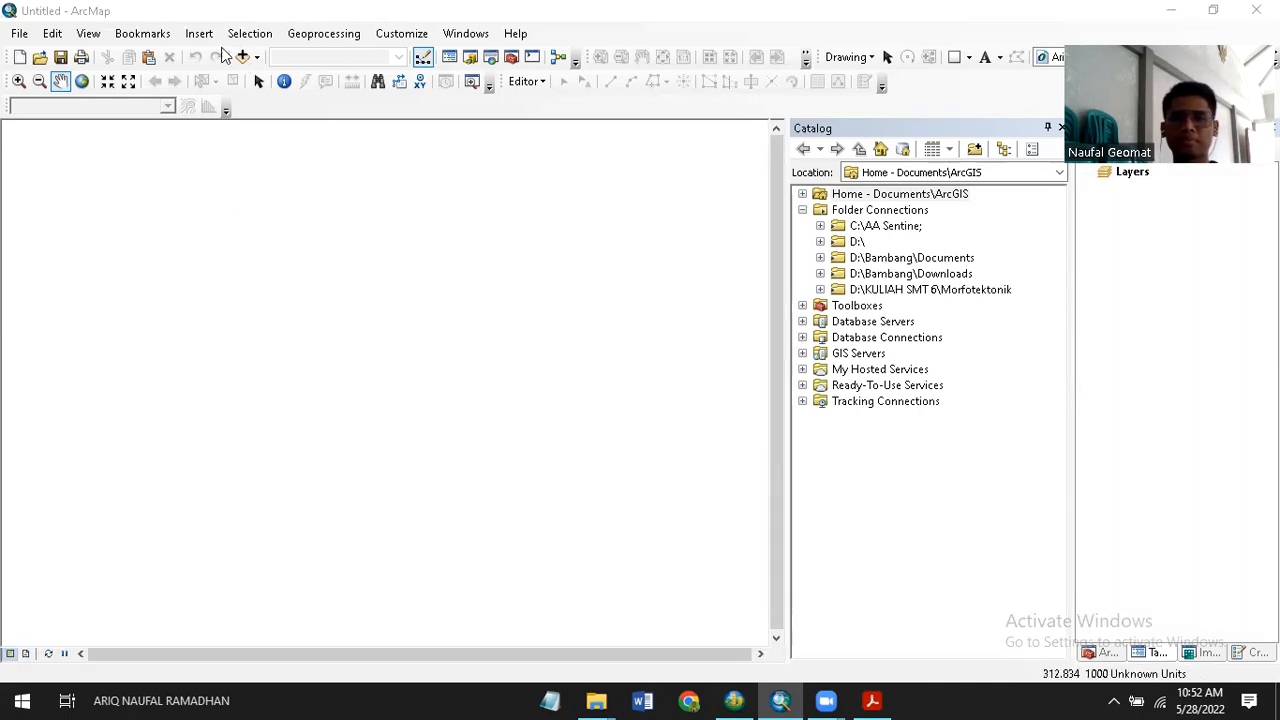
click(243, 56)
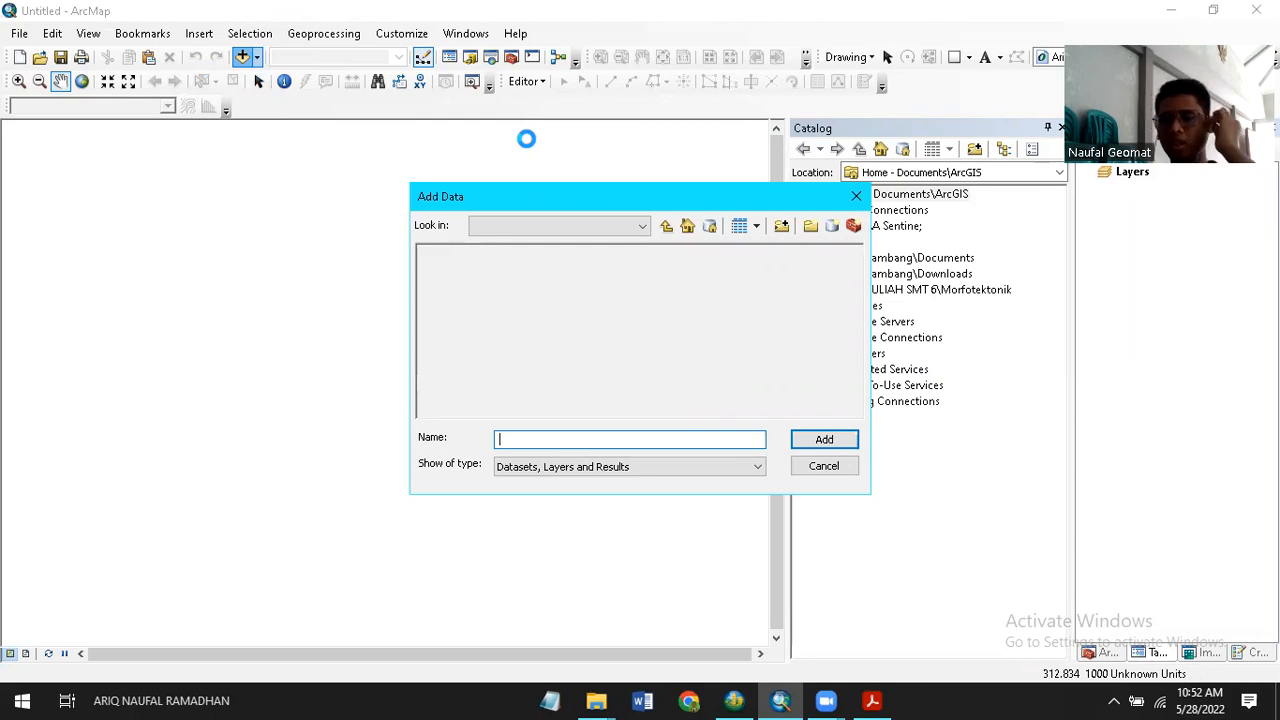
click(783, 227)
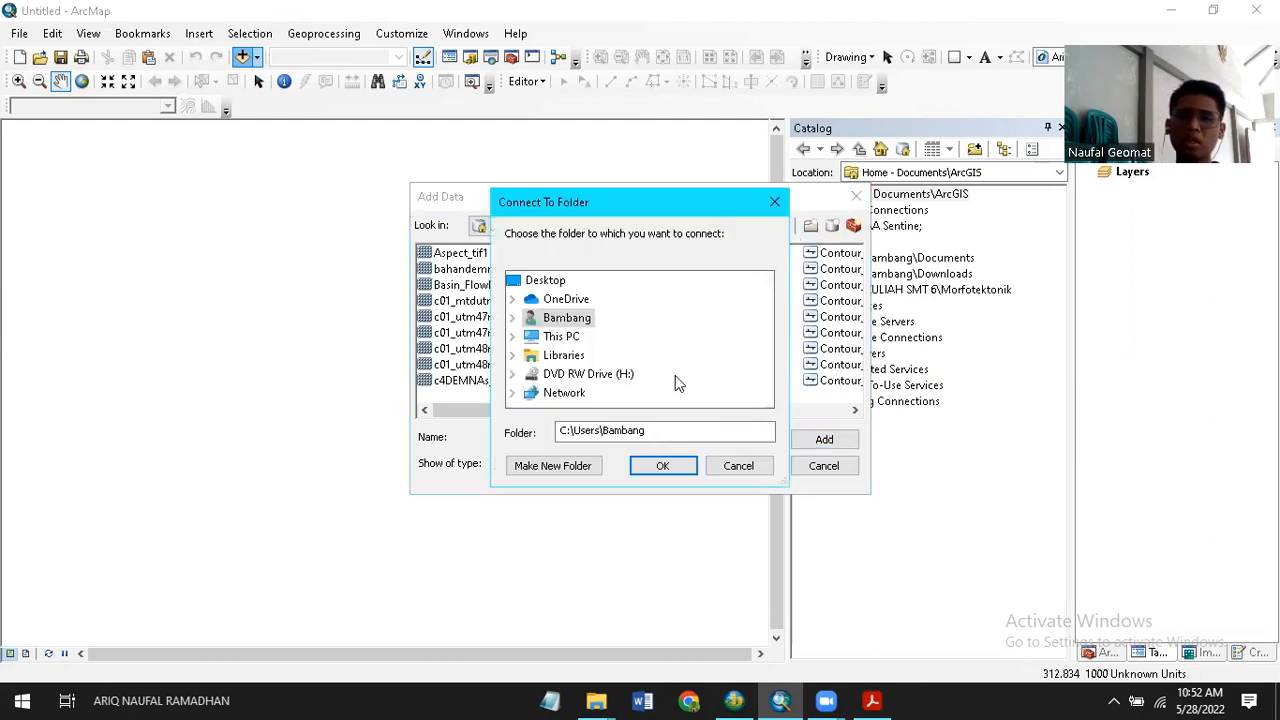
click(513, 337)
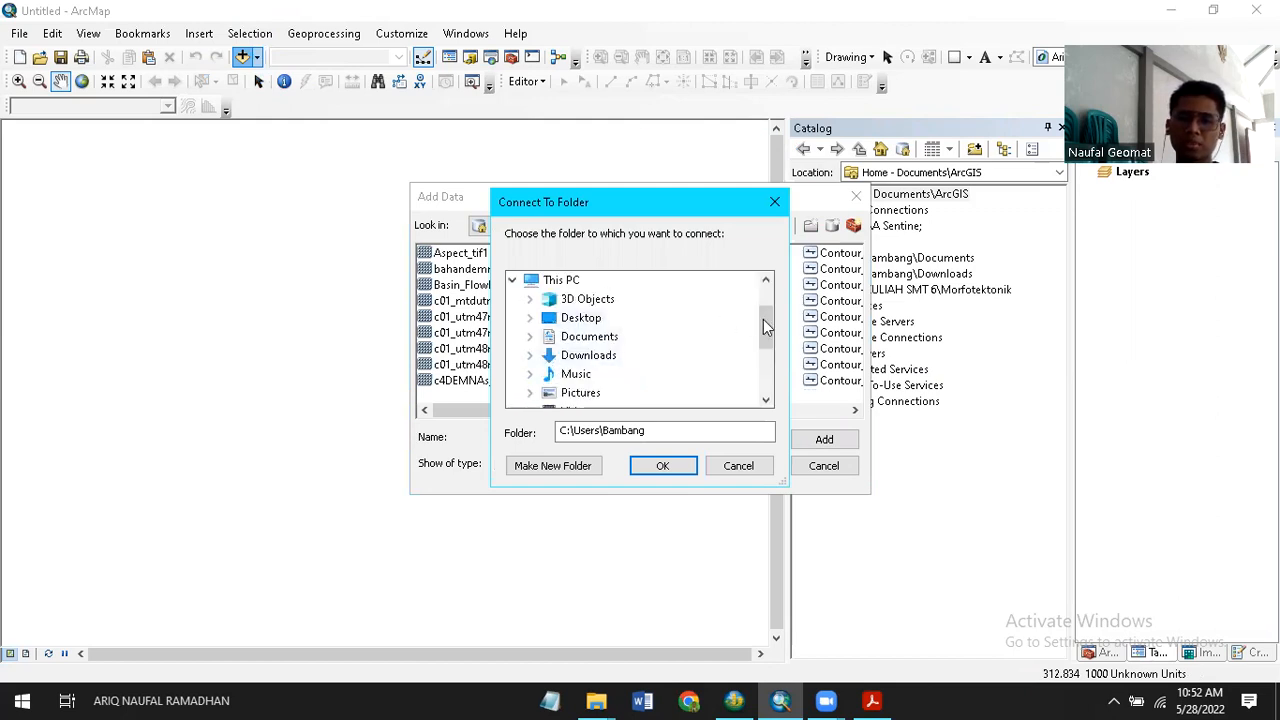
drag(763, 319, 765, 381)
click(529, 318)
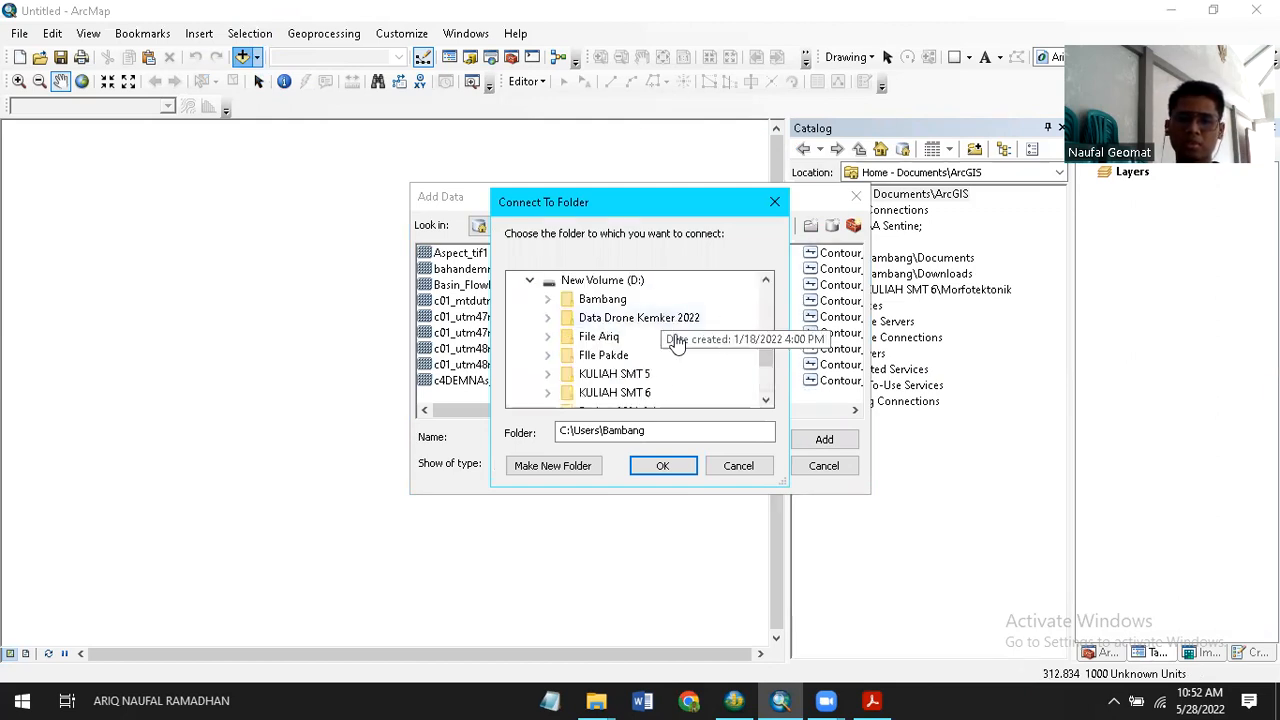
scroll(752, 347, up, 1)
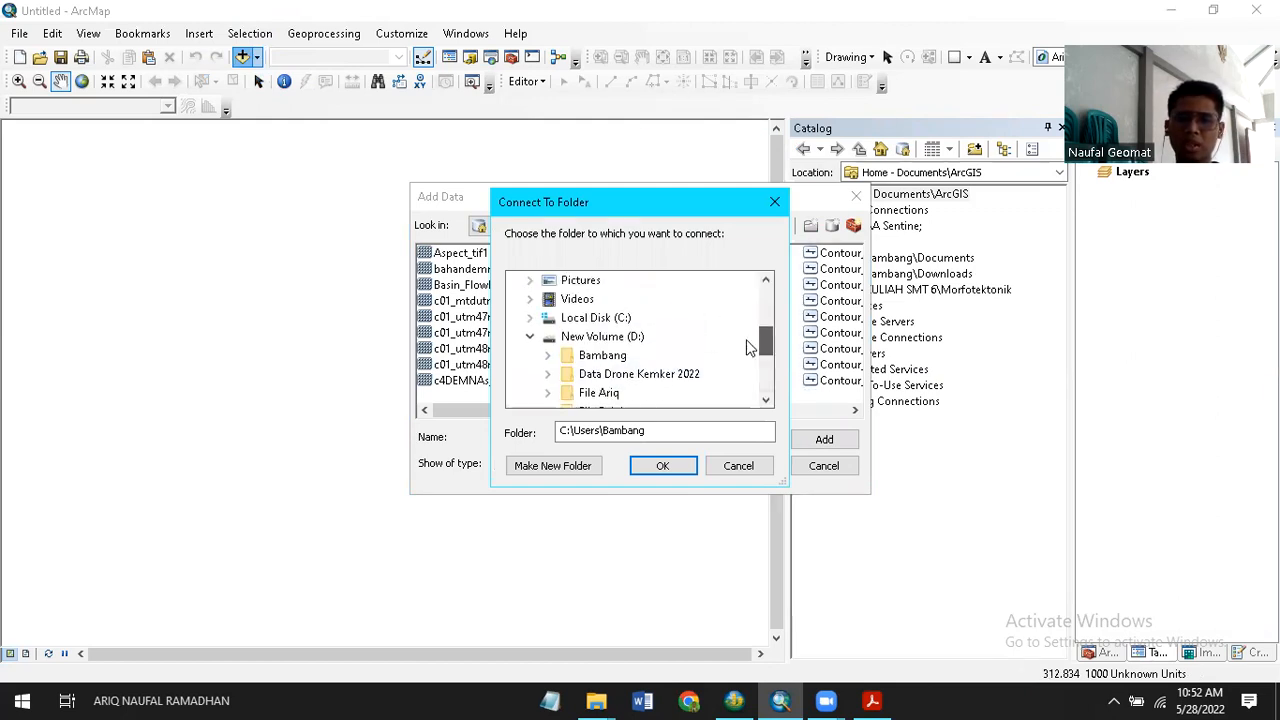
click(531, 318)
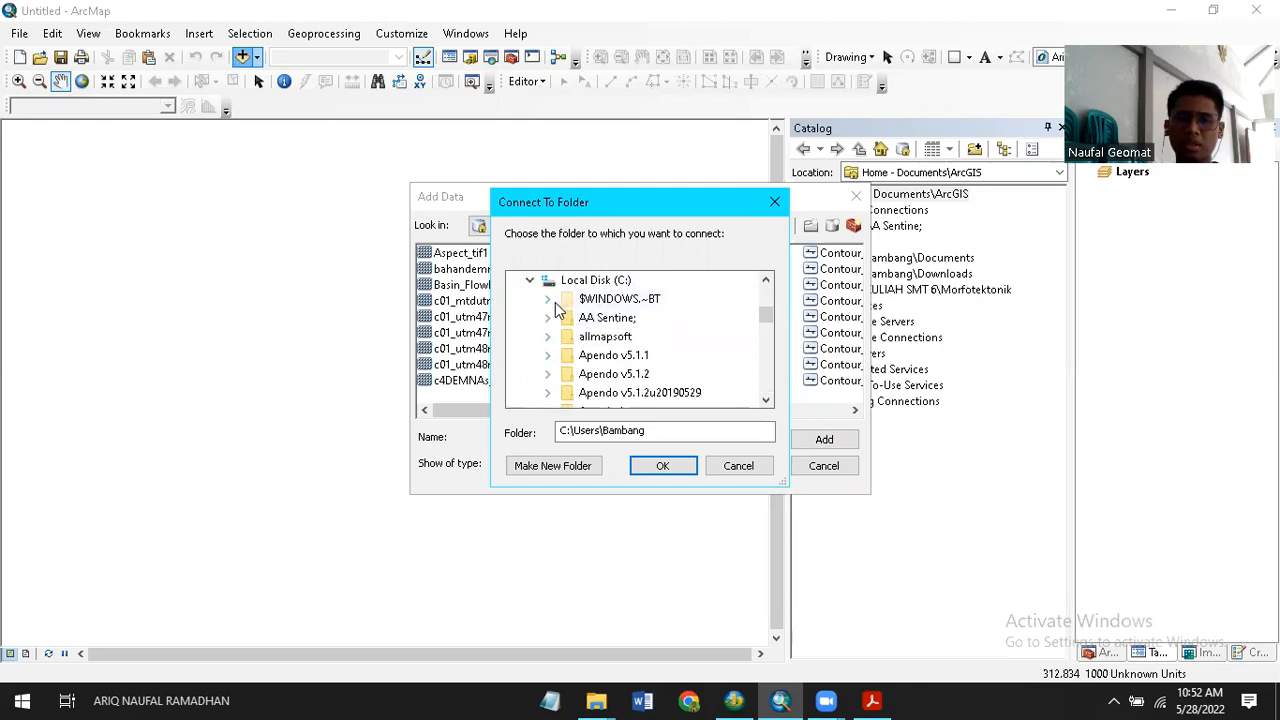
click(547, 318)
mouse_move(771, 301)
mouse_down()
mouse_move(770, 322)
mouse_move(766, 304)
mouse_up()
click(566, 281)
click(672, 300)
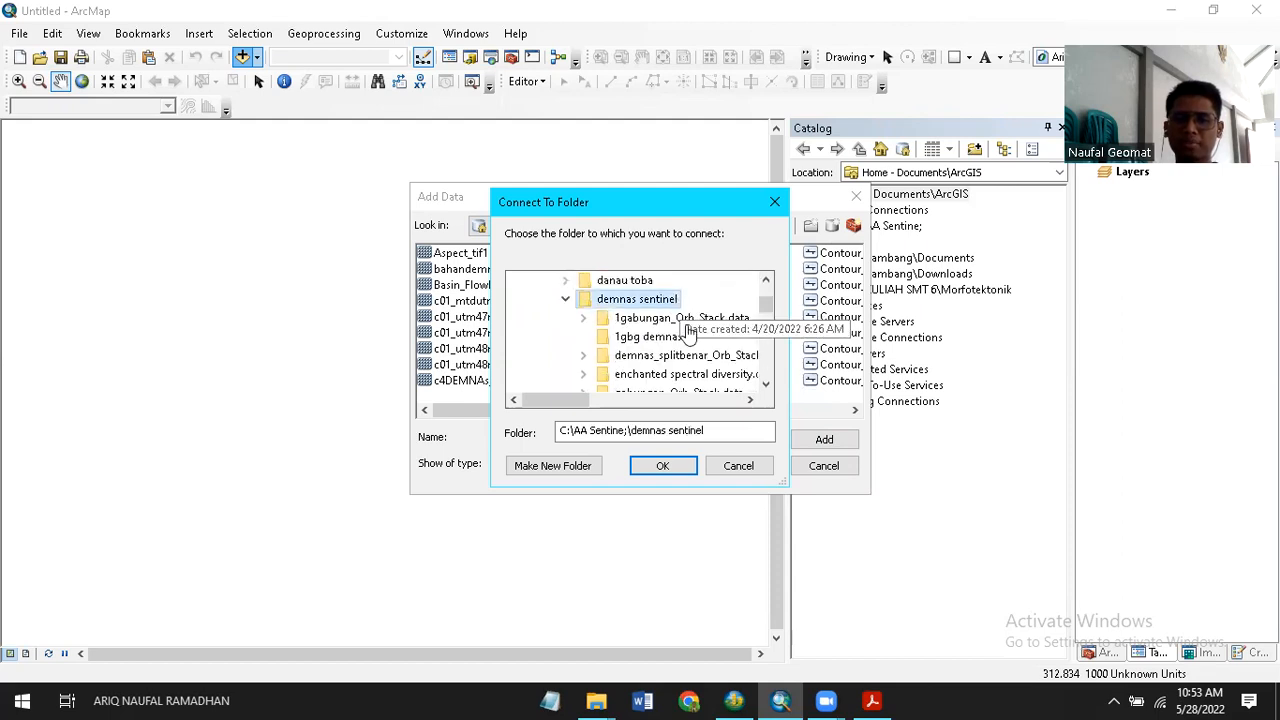
click(662, 465)
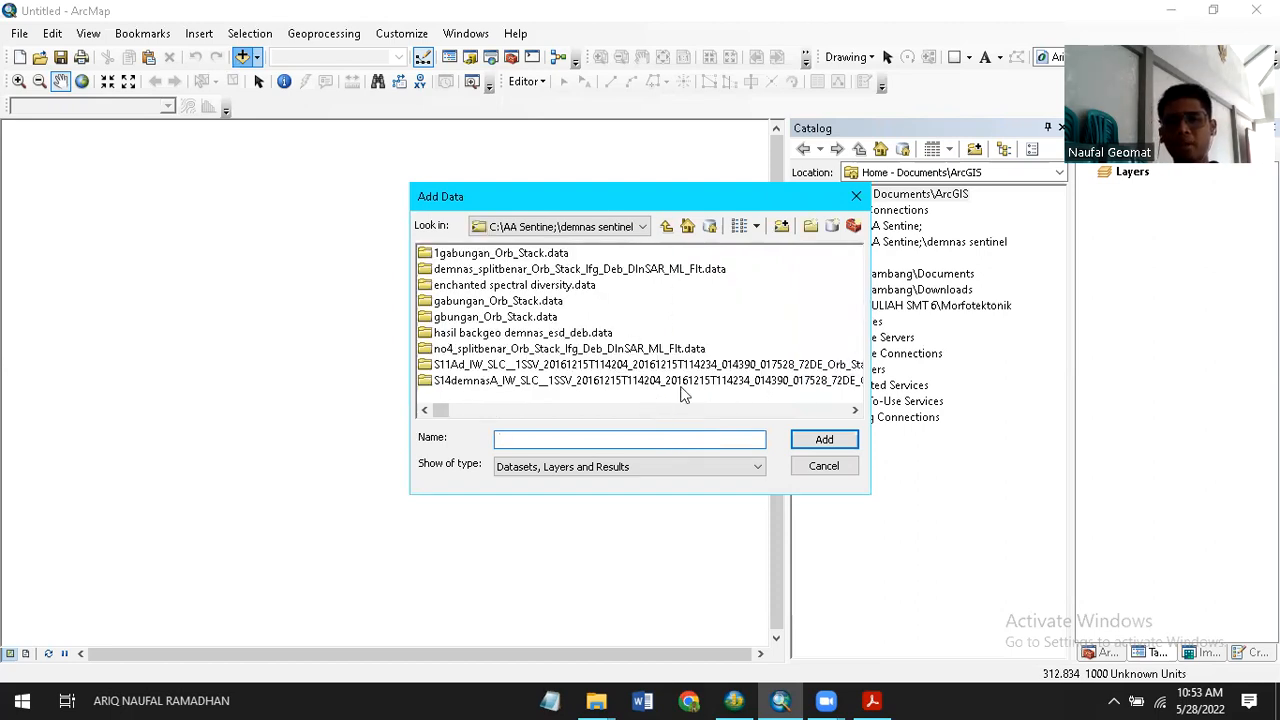
Add the six DEMNAS tiles 0618-54, 0618-63, 0618-64, 0619-22, 0619-31 and 0619-32 to the map, accepting the missing spatial reference.
click(512, 409)
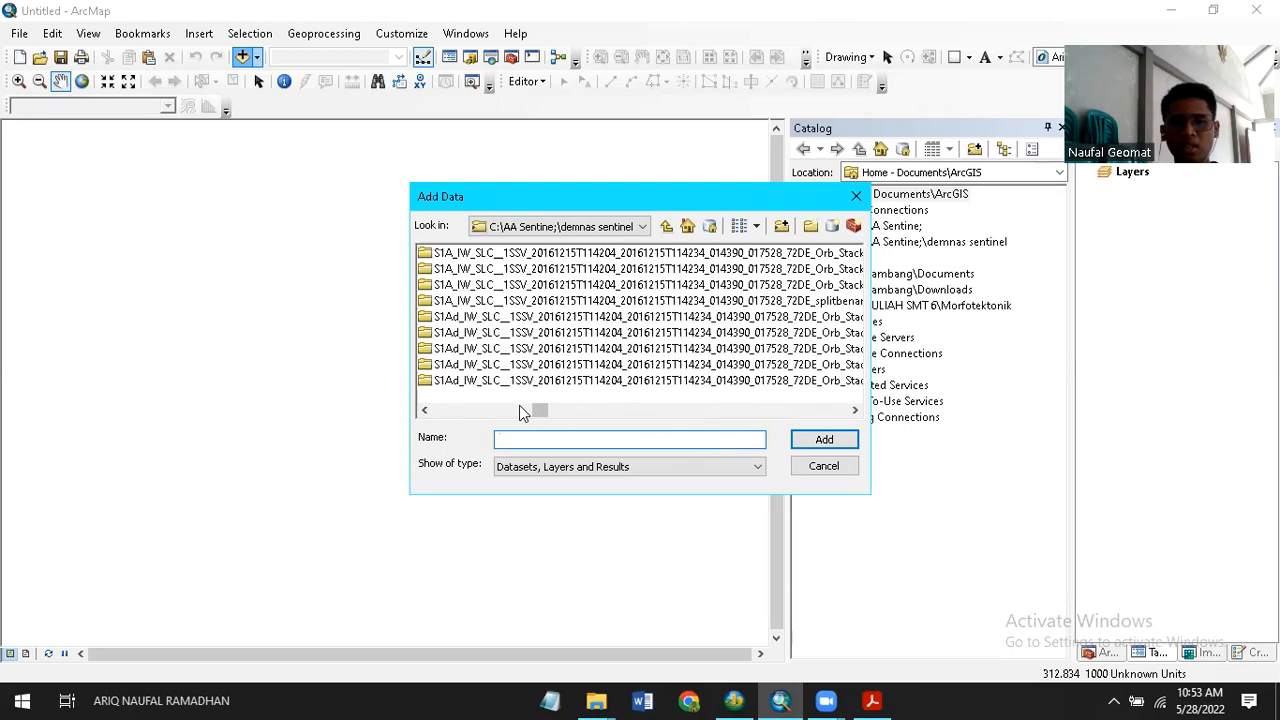
drag(540, 410, 729, 416)
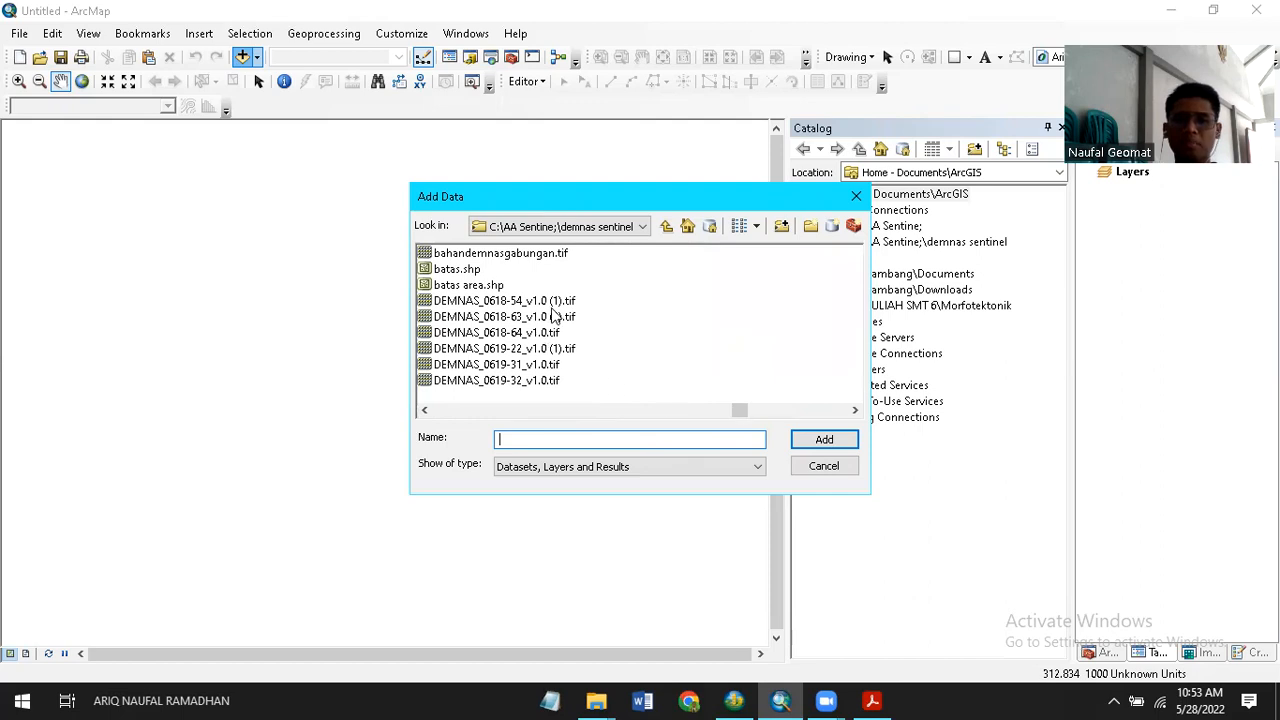
click(518, 317)
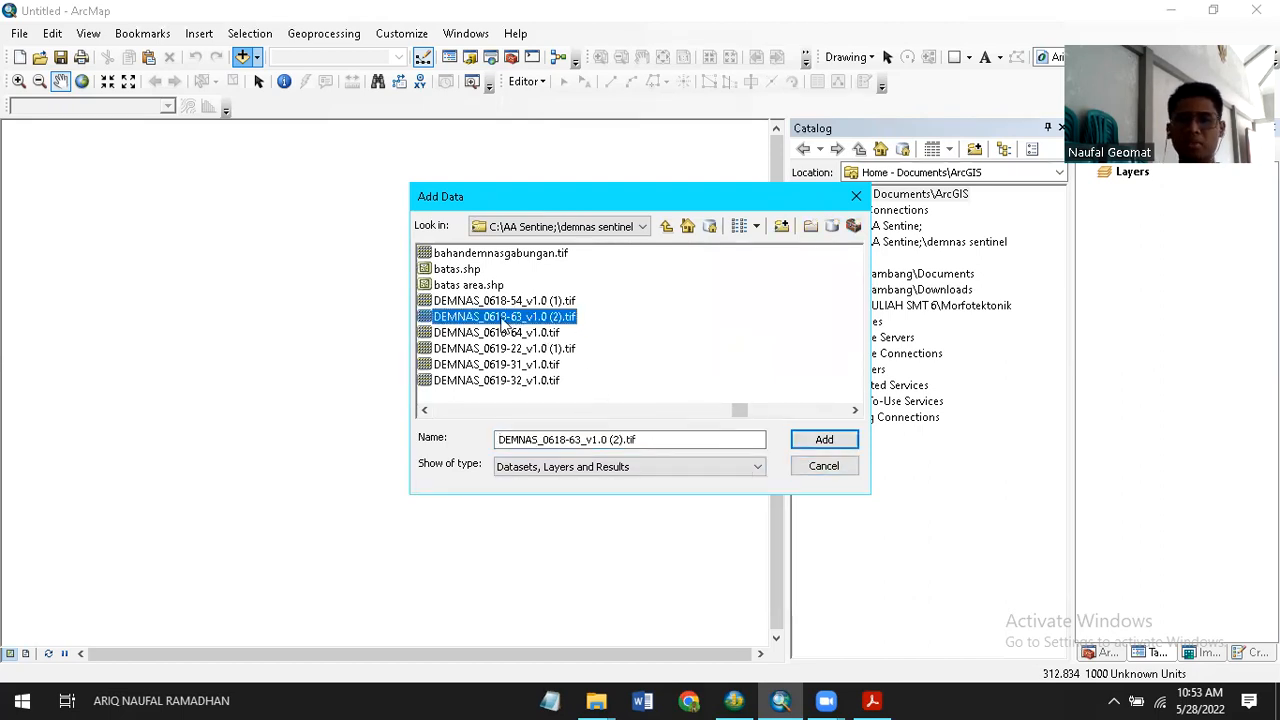
click(495, 301)
drag(510, 330, 552, 385)
click(830, 448)
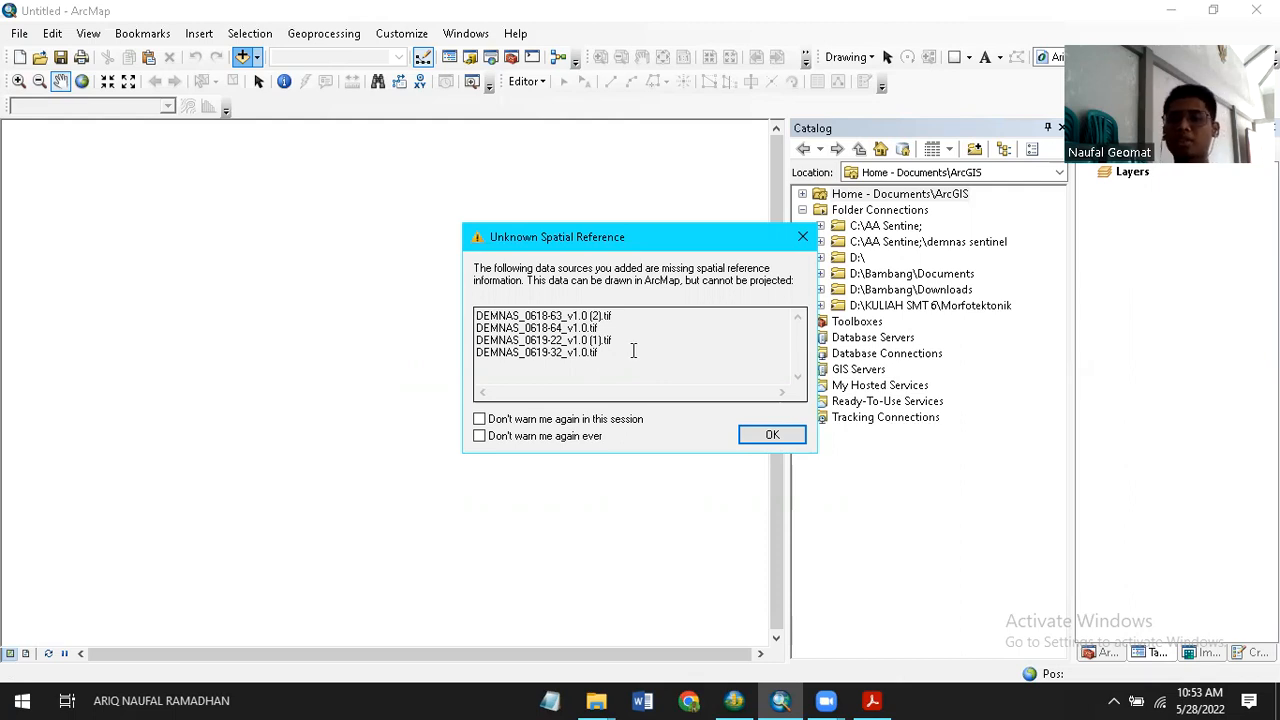
click(754, 432)
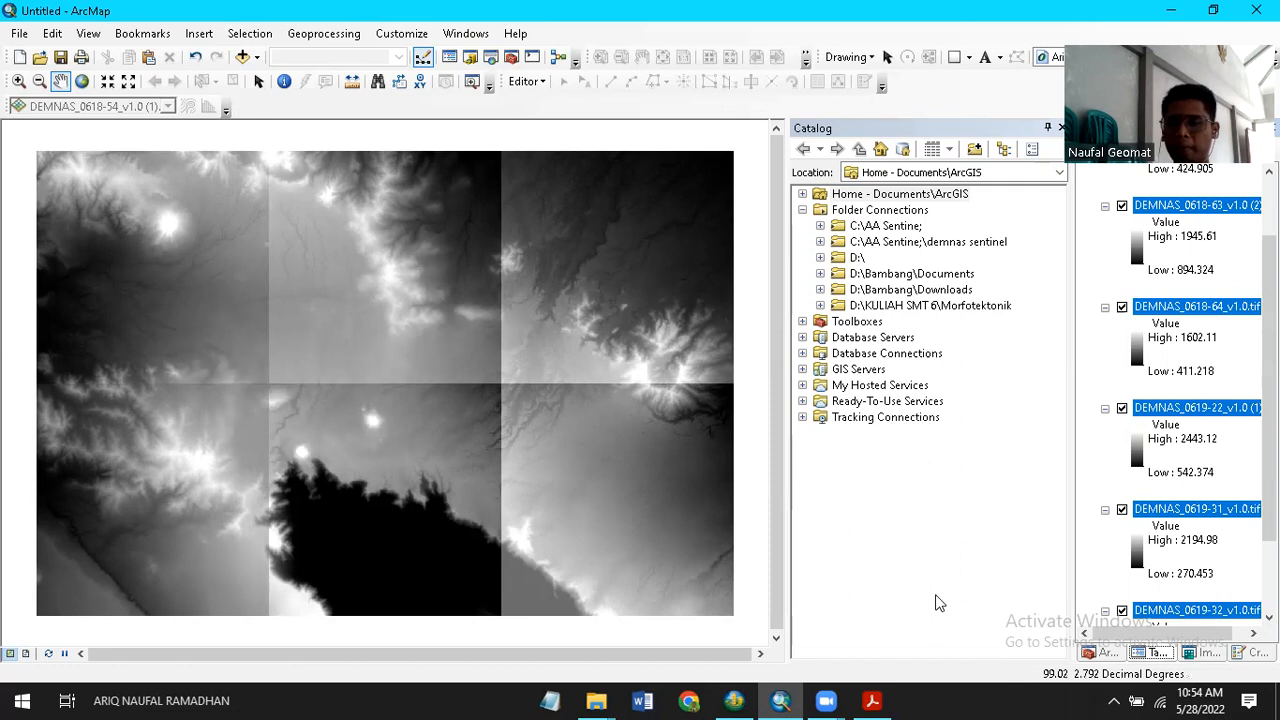
Hide the layers DEMNAS_0618-64, DEMNAS_0619-22, DEMNAS_0619-31 and DEMNAS_0619-32.
drag(426, 247, 546, 260)
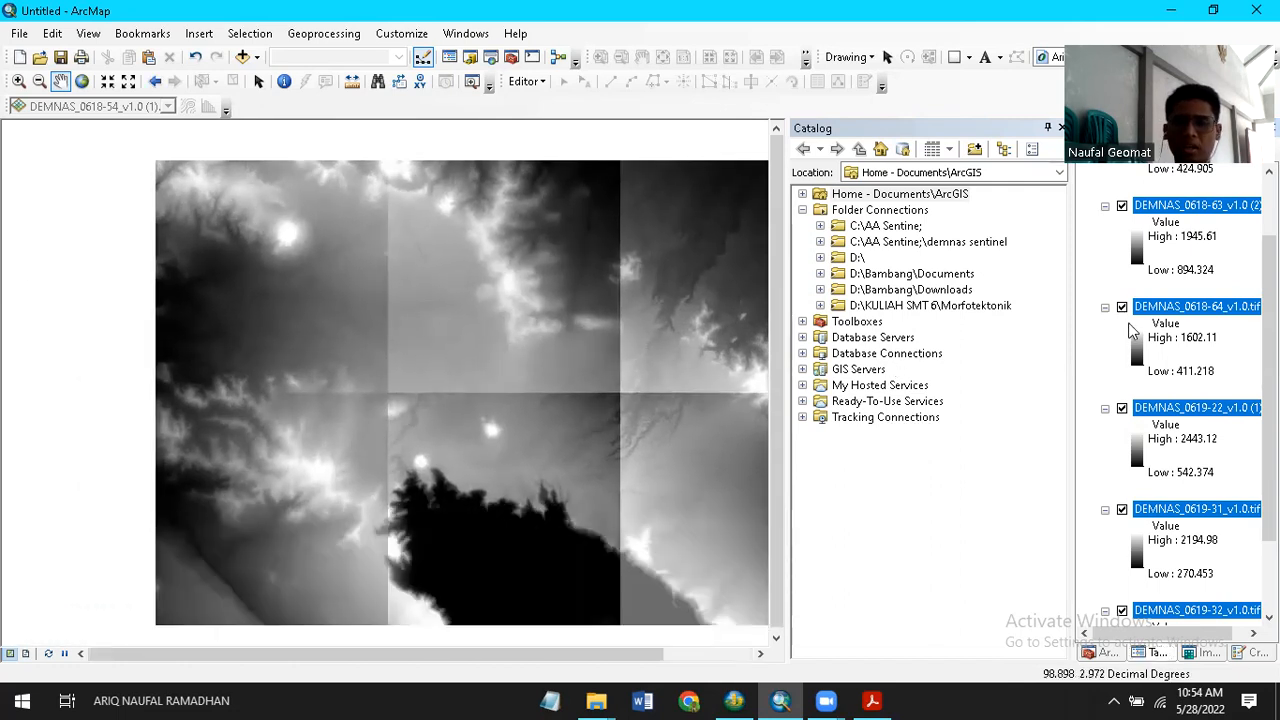
click(1122, 307)
click(1122, 408)
click(1122, 509)
click(1122, 610)
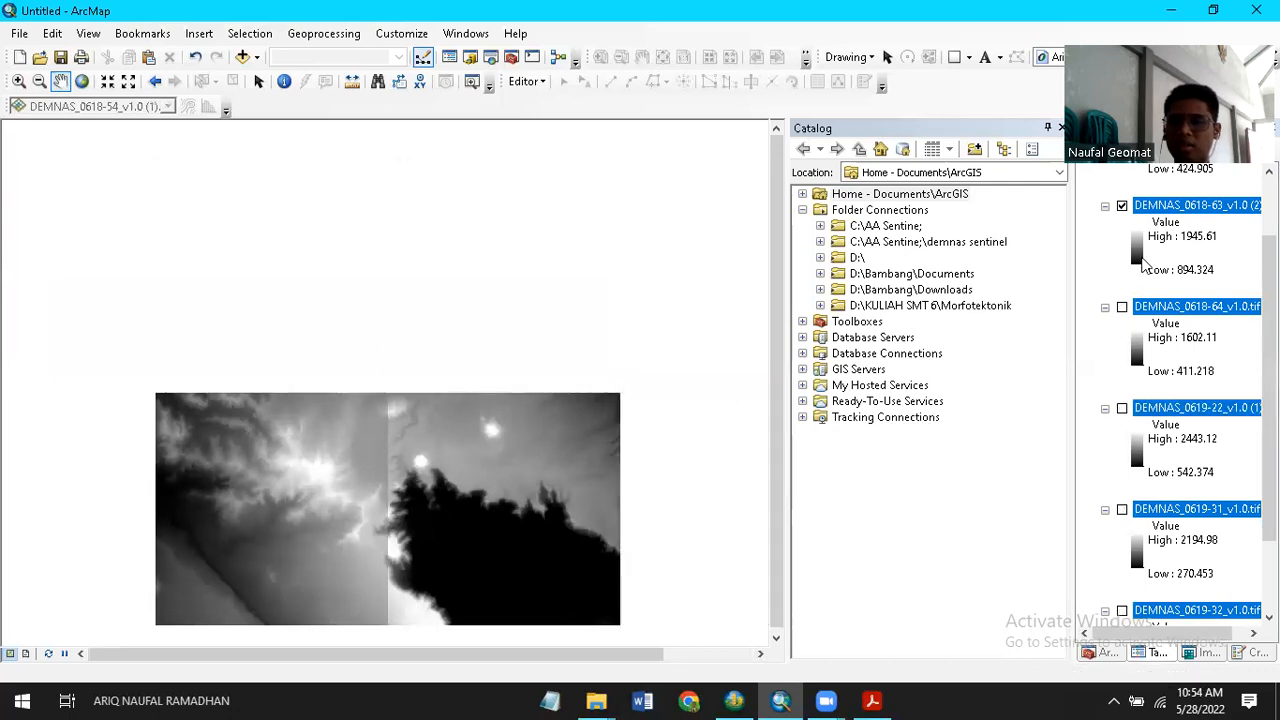
scroll(1170, 255, up, 3)
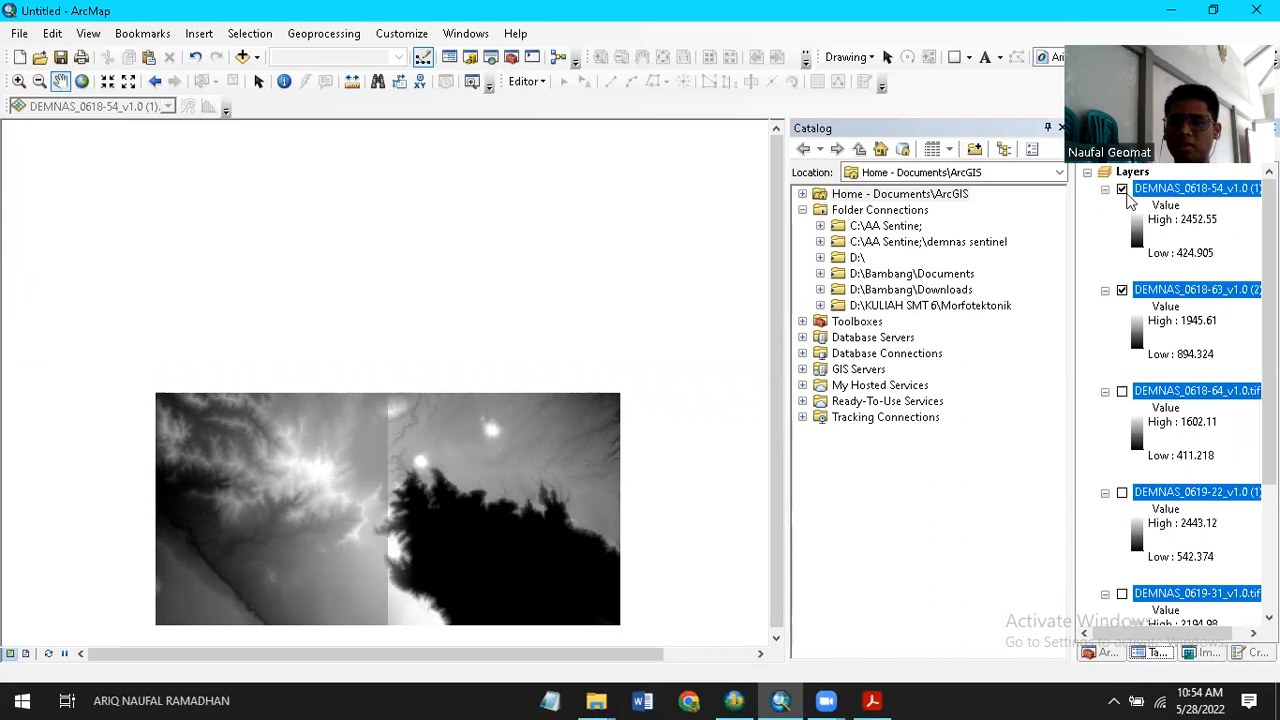
Hide DEMNAS_0618-54 and DEMNAS_0618-63, show DEMNAS_0618-64 briefly to locate its tile, and turn on DEMNAS_0619-31.
click(1122, 189)
scroll(1125, 275, down, 2)
click(1122, 323)
click(1122, 223)
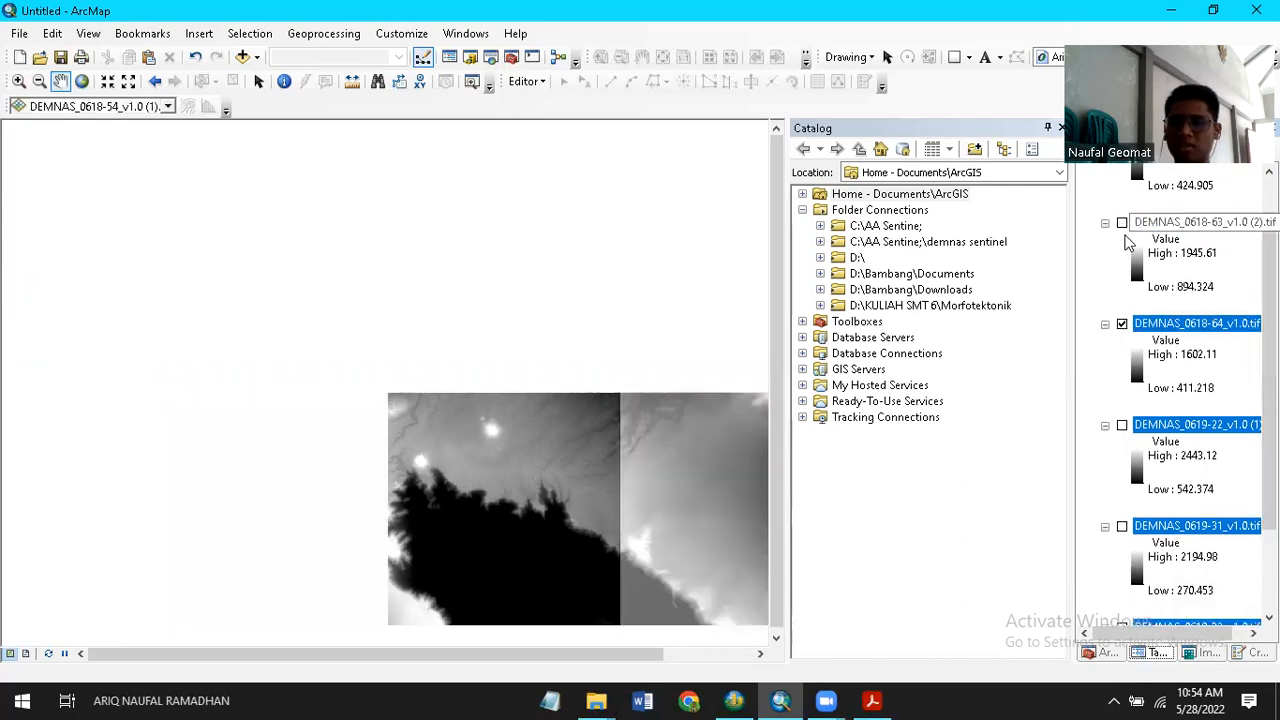
click(1122, 323)
click(1122, 526)
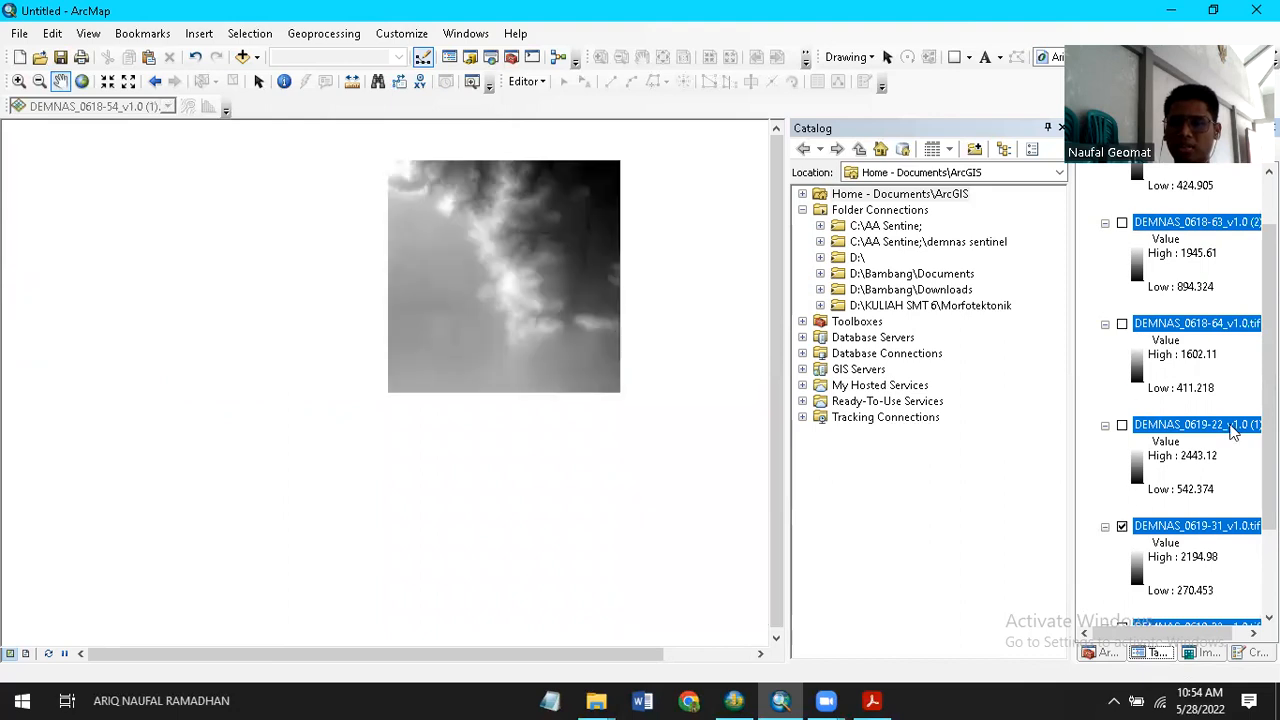
Turn on DEMNAS_0618-54 and DEMNAS_0619-32 to compare where their tiles lie on the map.
scroll(1170, 350, up, 2)
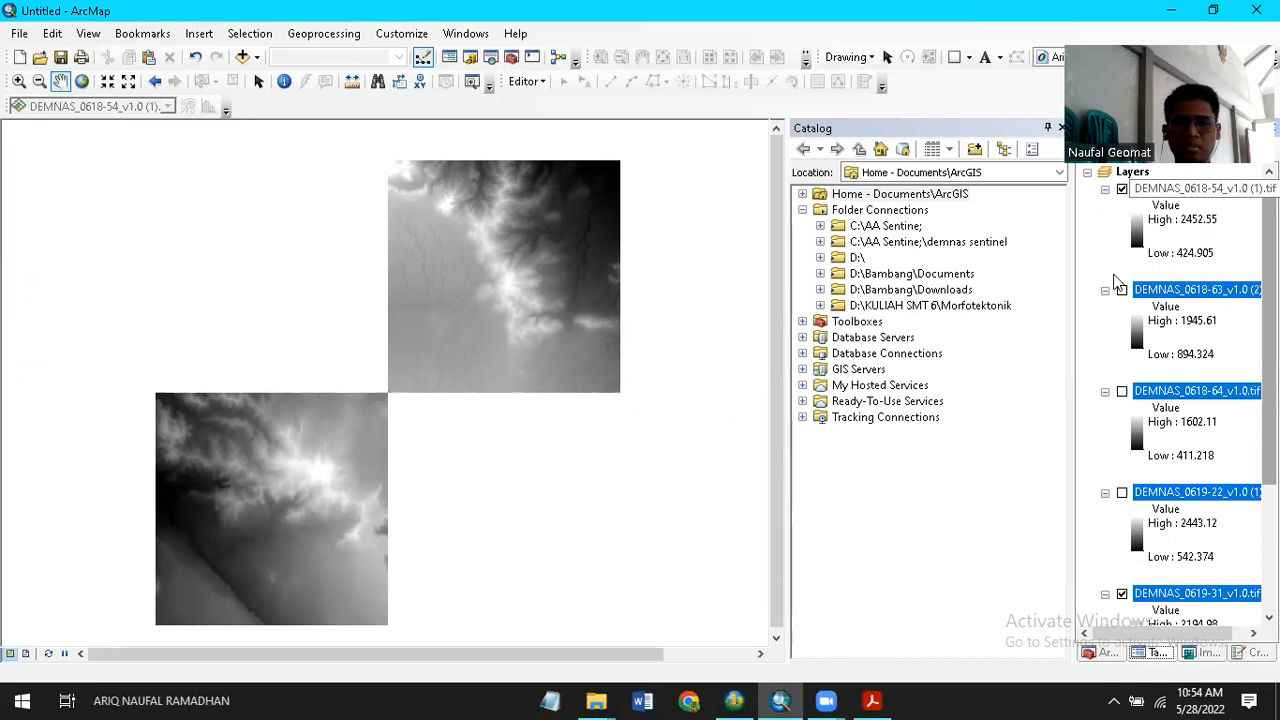
drag(1269, 310, 1269, 344)
scroll(1132, 530, down, 3)
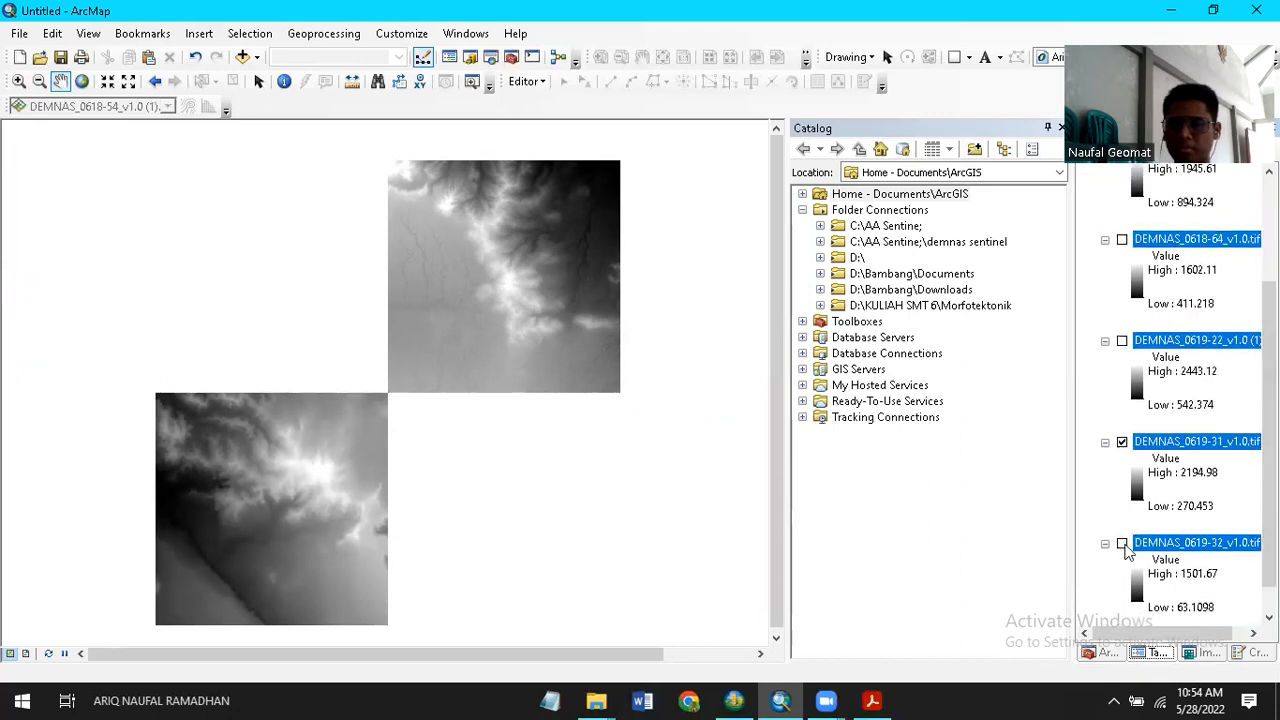
click(1122, 544)
drag(383, 656, 465, 659)
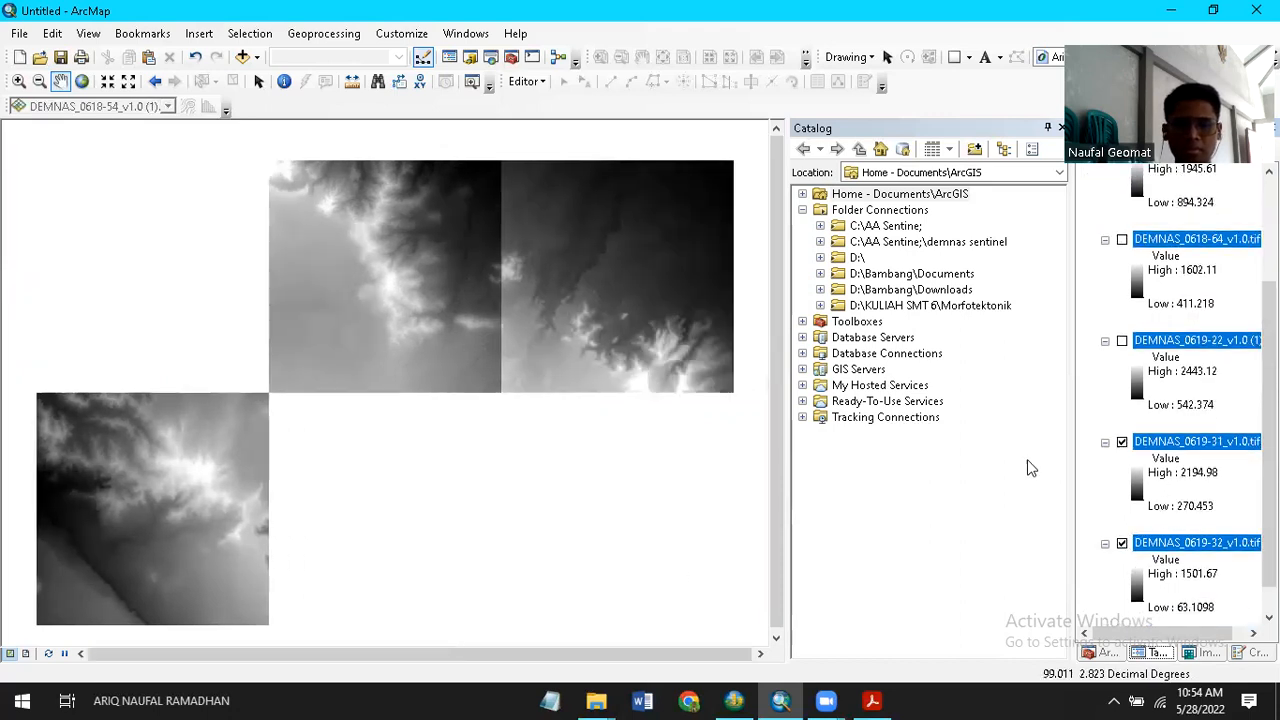
click(1122, 544)
click(1122, 544)
Hide DEMNAS_0619-31 and DEMNAS_0618-54 so that only the DEMNAS_0619-32 tile is displayed.
click(1122, 441)
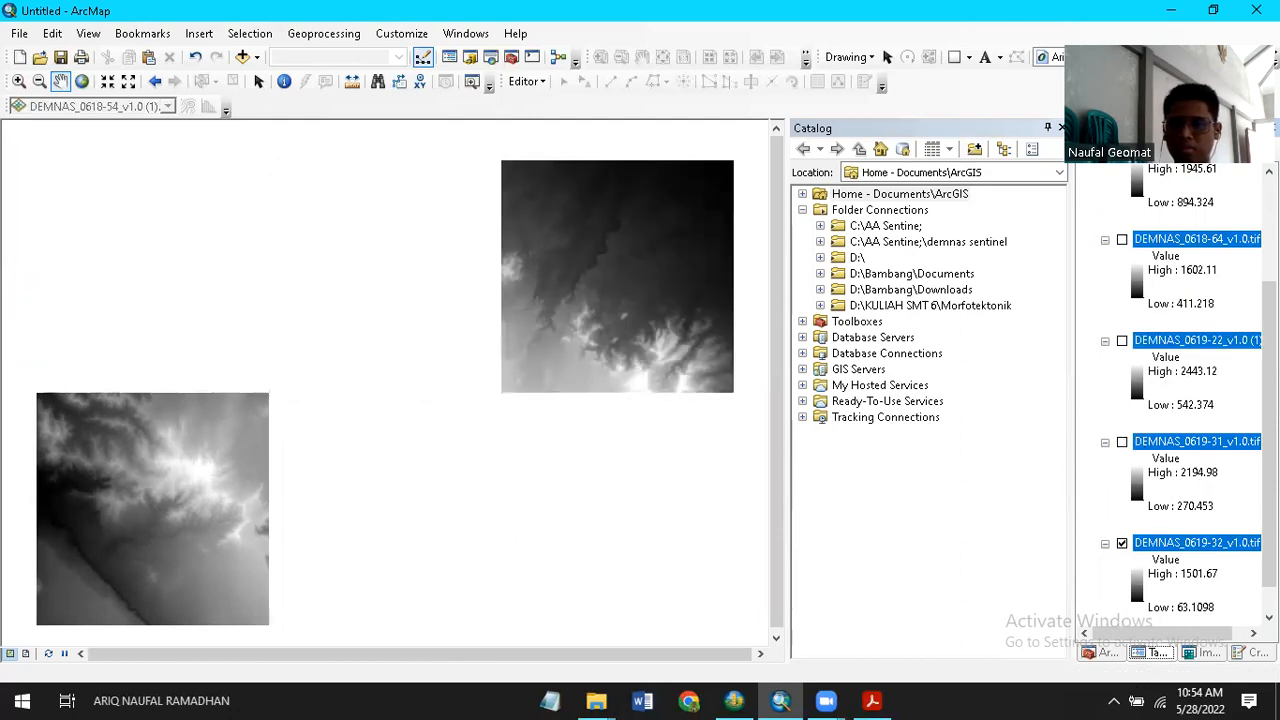
scroll(1257, 306, up, 3)
scroll(1257, 306, down, 3)
scroll(1180, 394, up, 5)
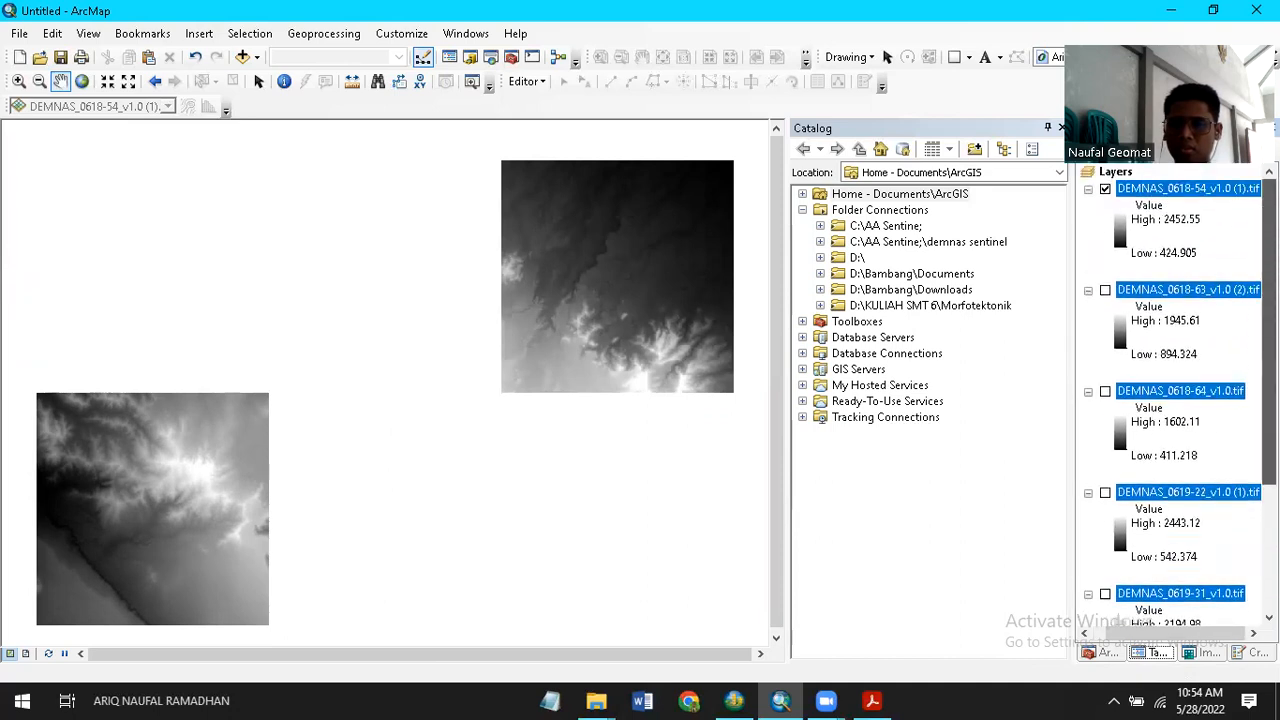
click(1105, 190)
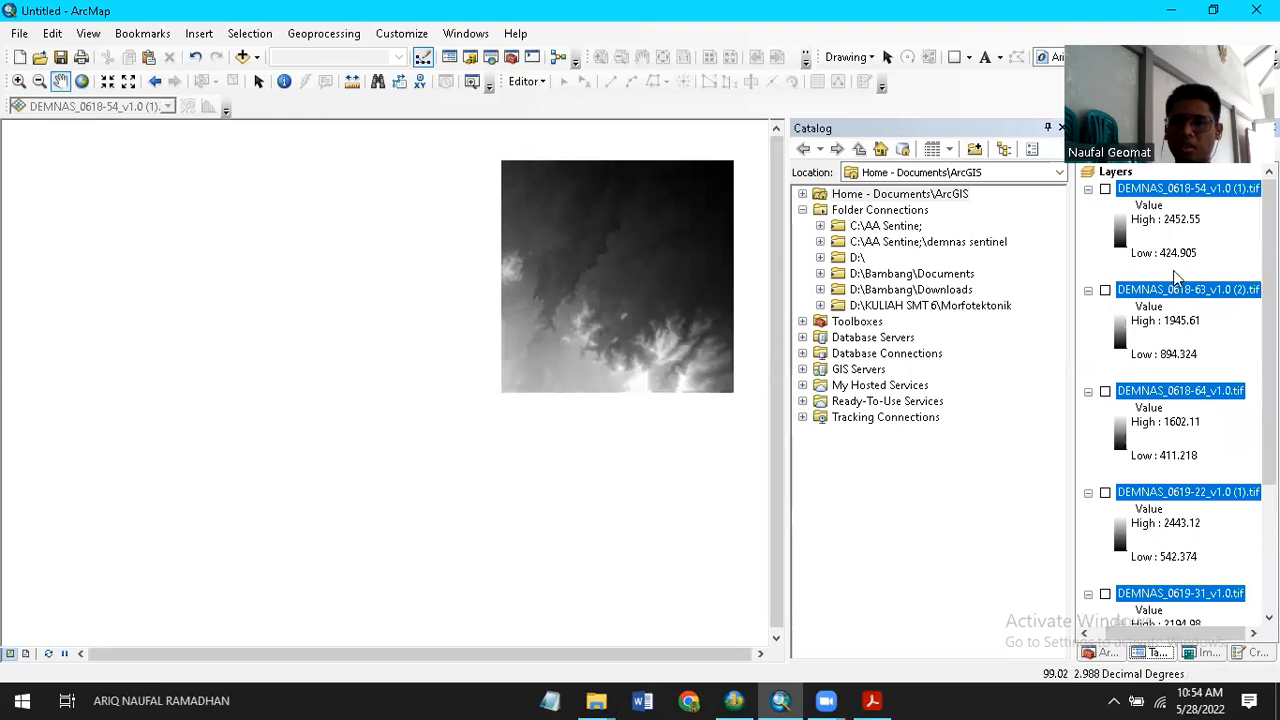
Remove all DEMNAS layers from the map document except DEMNAS_0619-32.
scroll(1268, 330, down, 3)
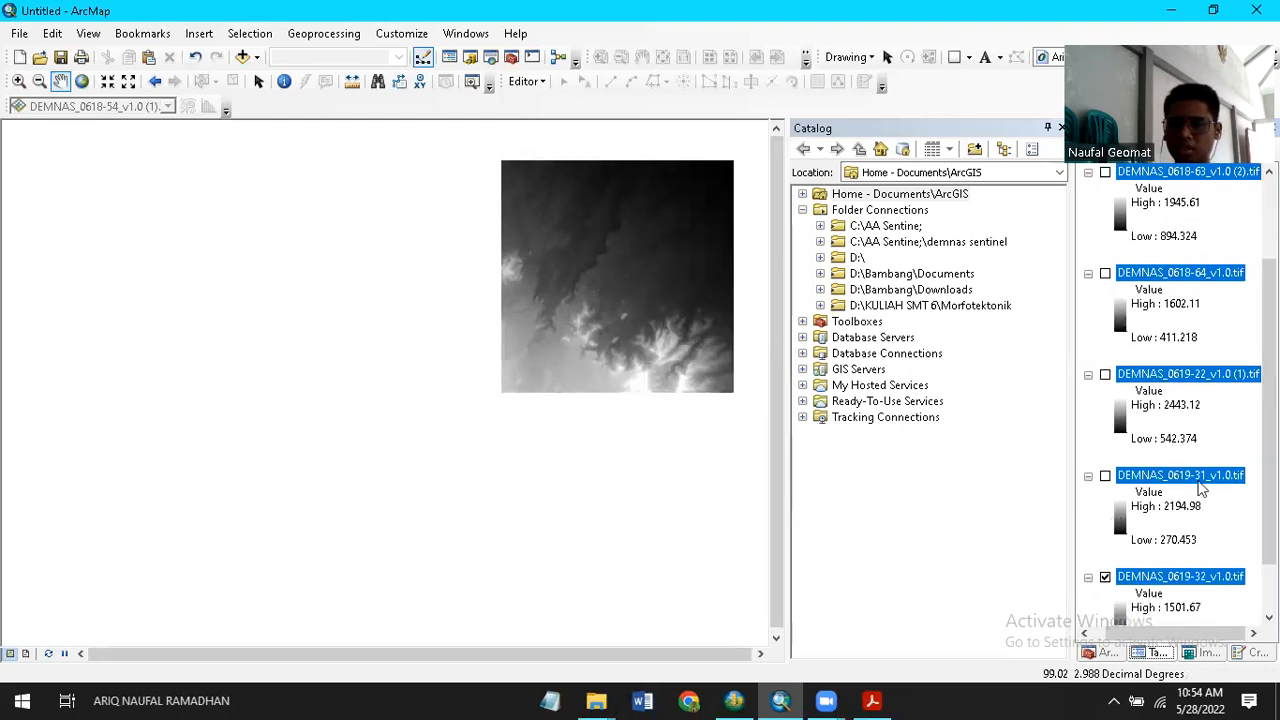
click(1198, 476)
click(1200, 376)
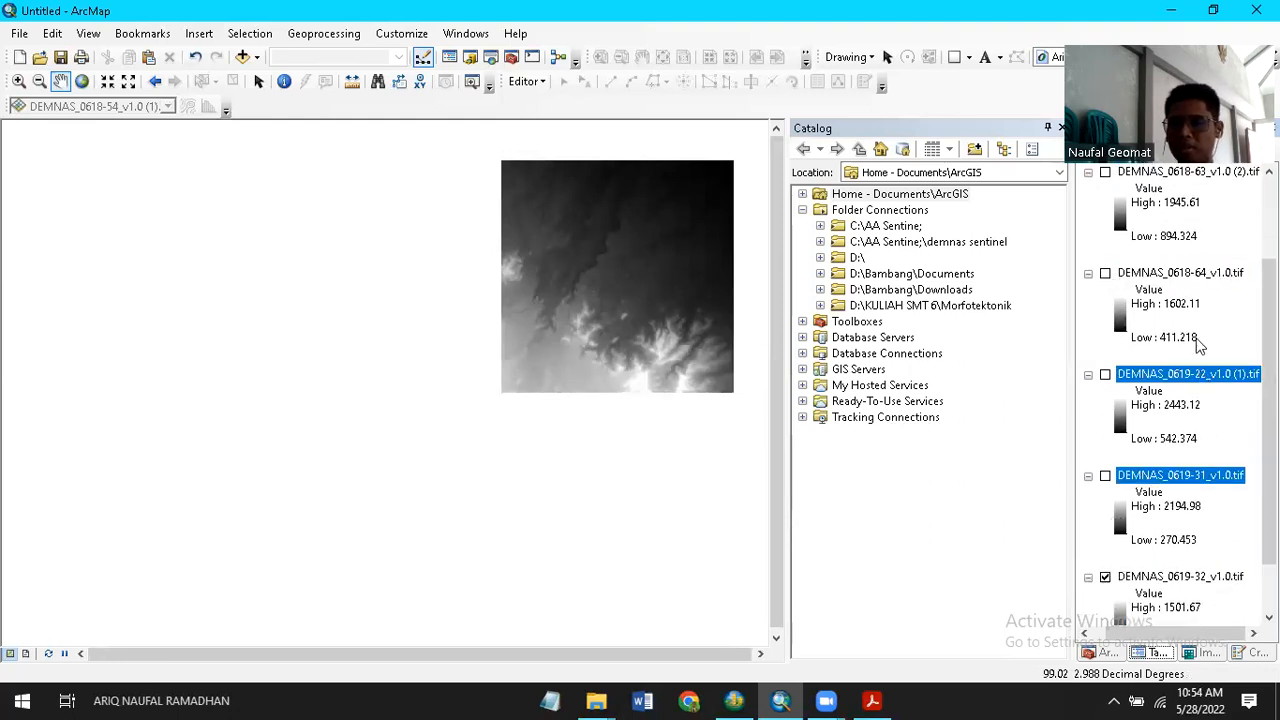
click(1188, 237)
click(1213, 276)
ctrl+click(1220, 376)
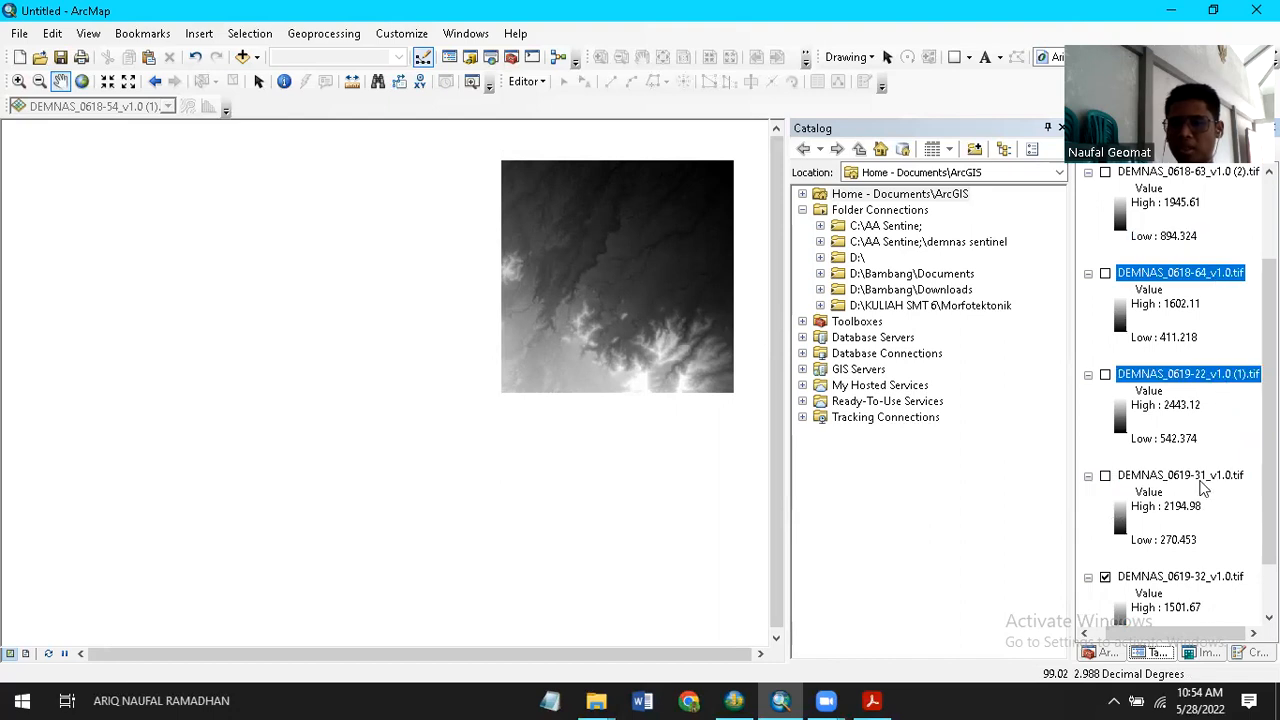
ctrl+click(1200, 476)
scroll(1215, 420, up, 2)
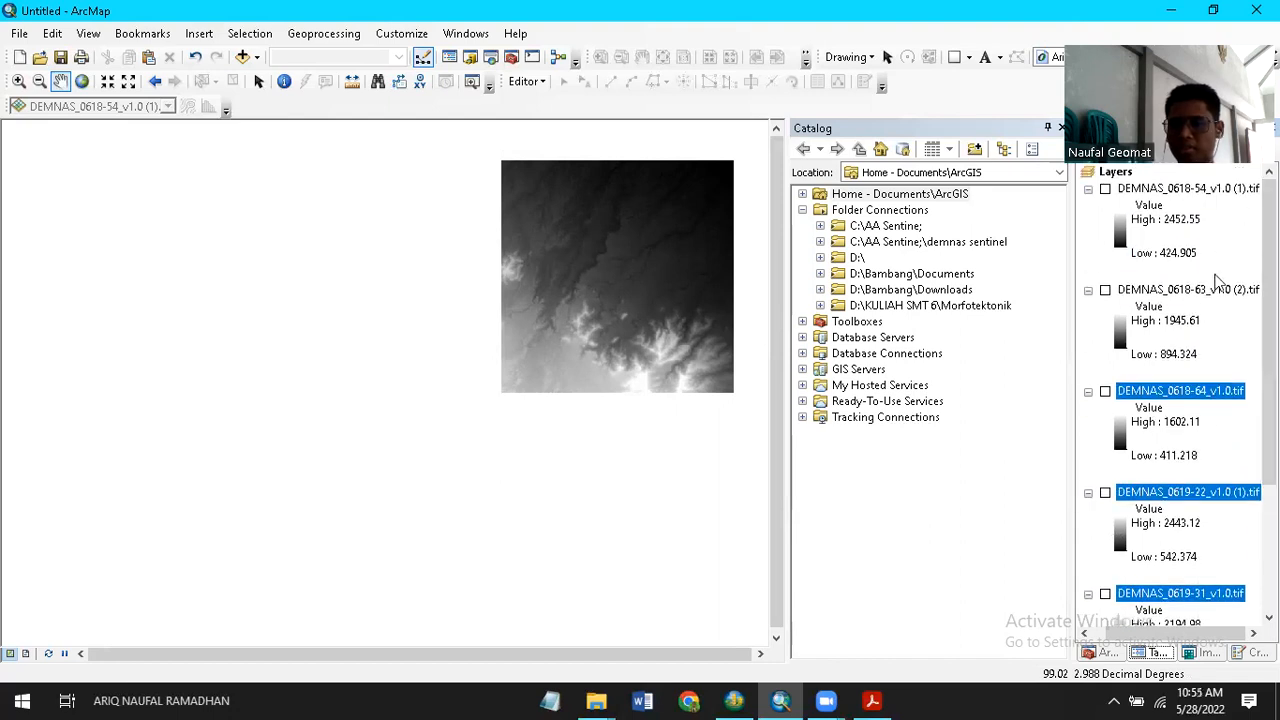
ctrl+click(1218, 289)
ctrl+click(1204, 193)
right_click(1204, 193)
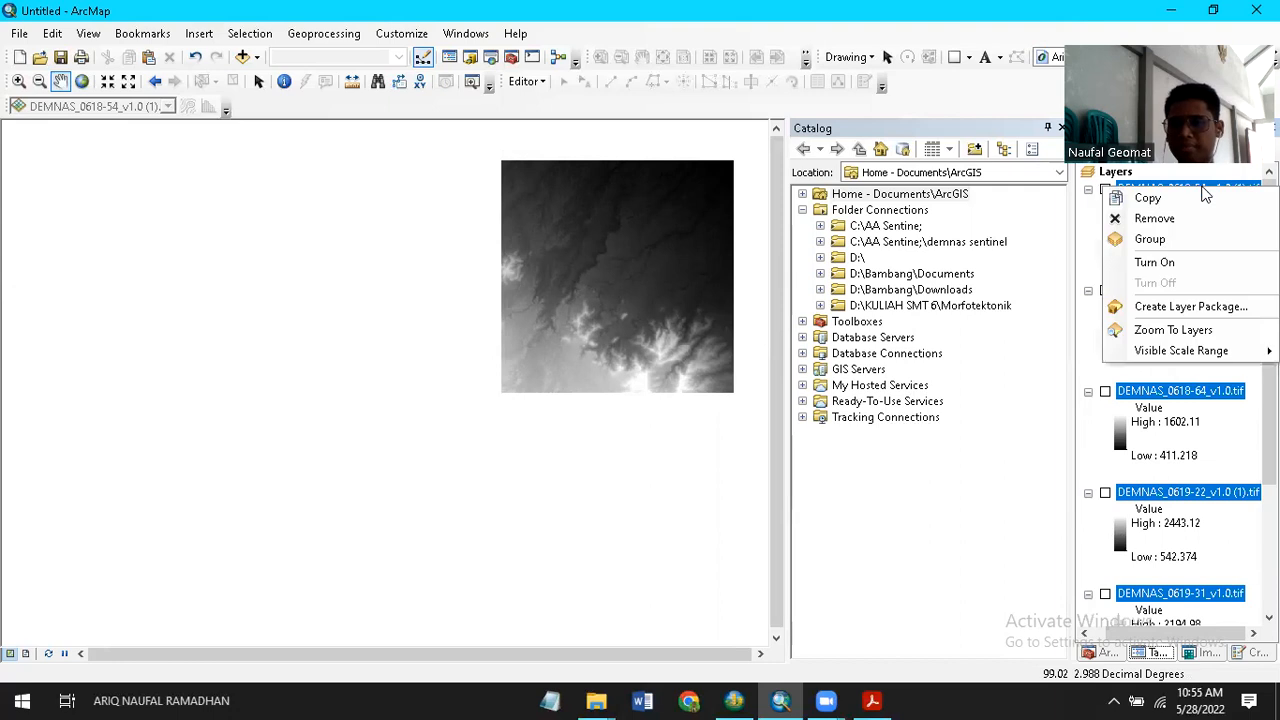
click(1192, 215)
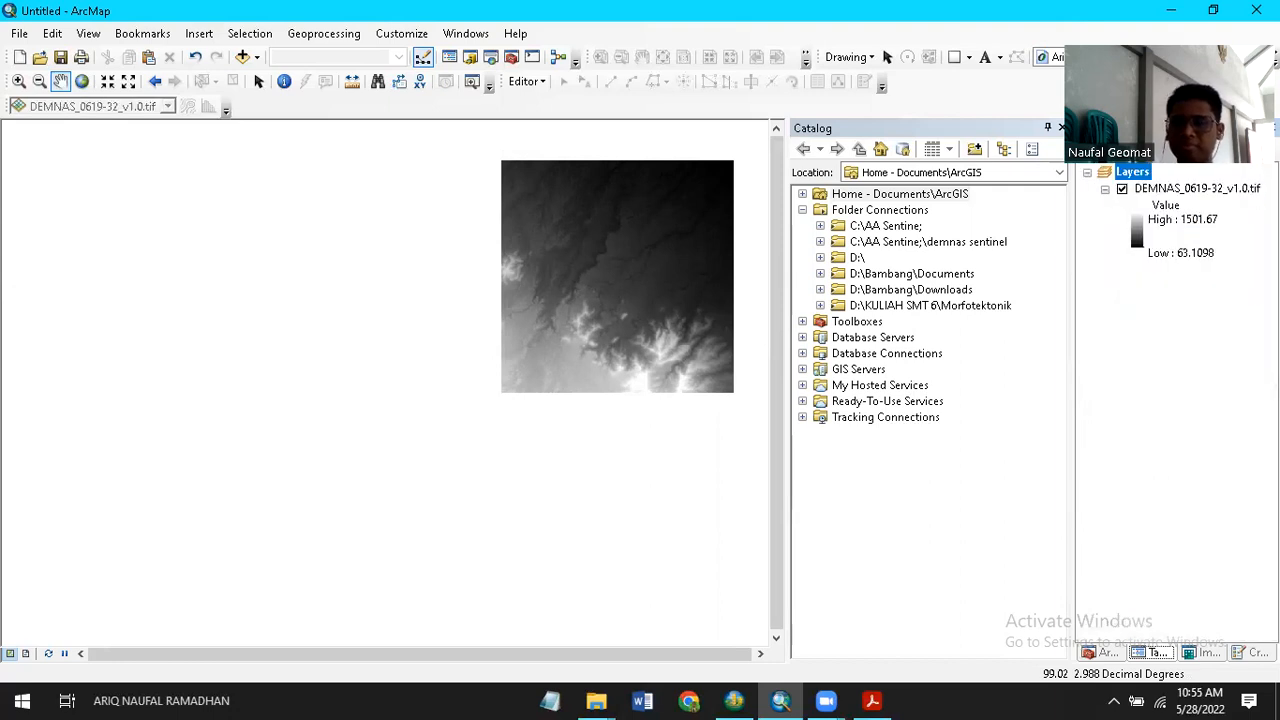
Examine the terrain of the DEMNAS_0619-32 tile up close, with the whole tile centred on the map.
click(1215, 192)
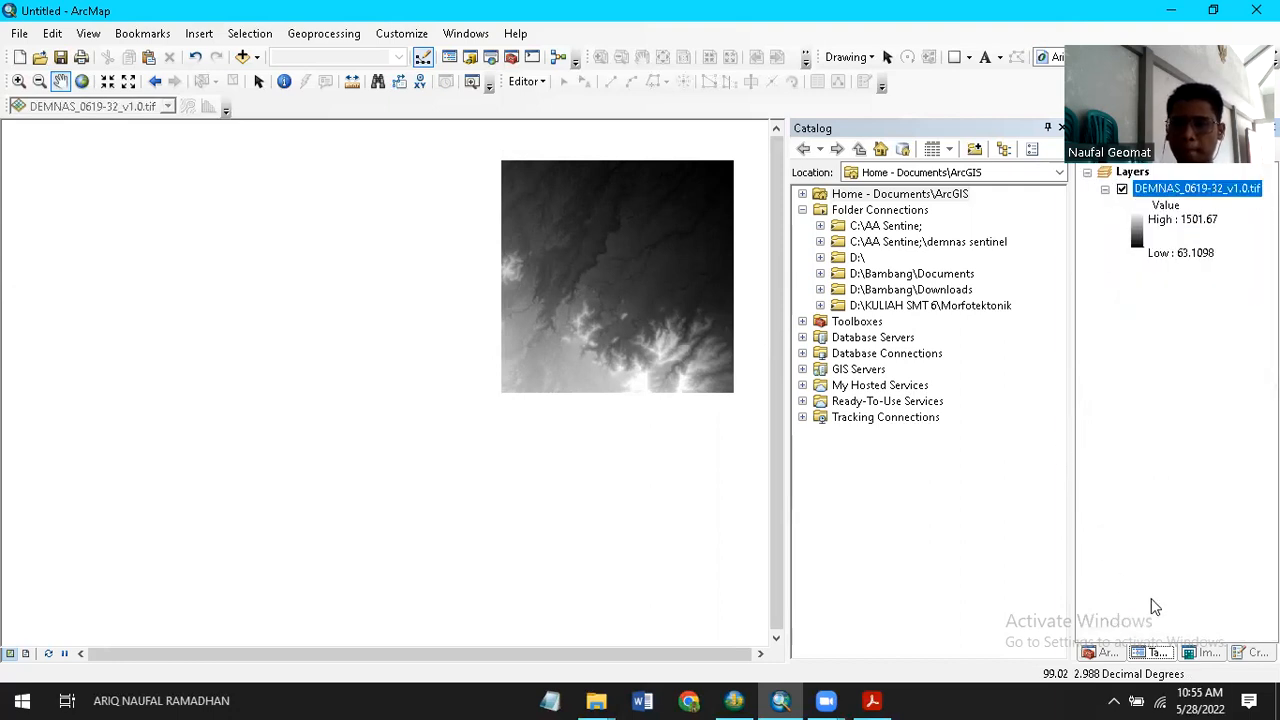
drag(589, 305, 460, 357)
scroll(460, 357, down, 4)
scroll(521, 303, up, 4)
drag(609, 298, 469, 391)
drag(558, 303, 506, 391)
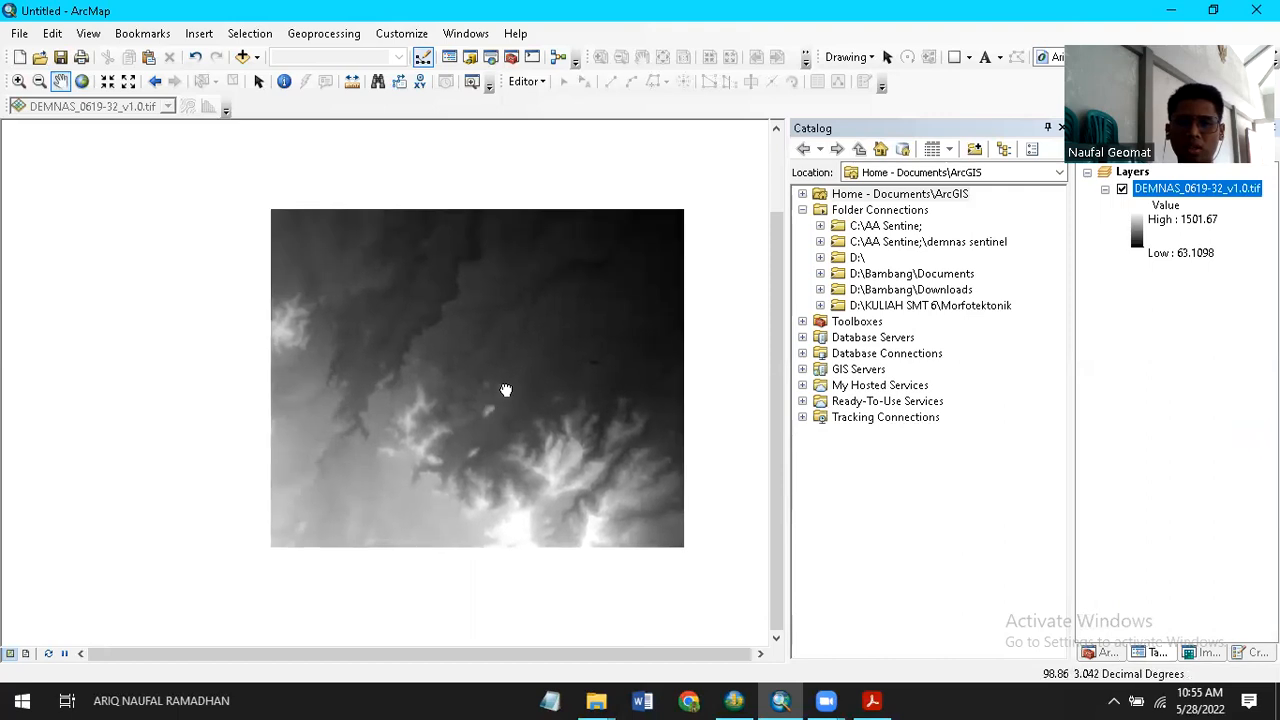
drag(591, 351, 571, 399)
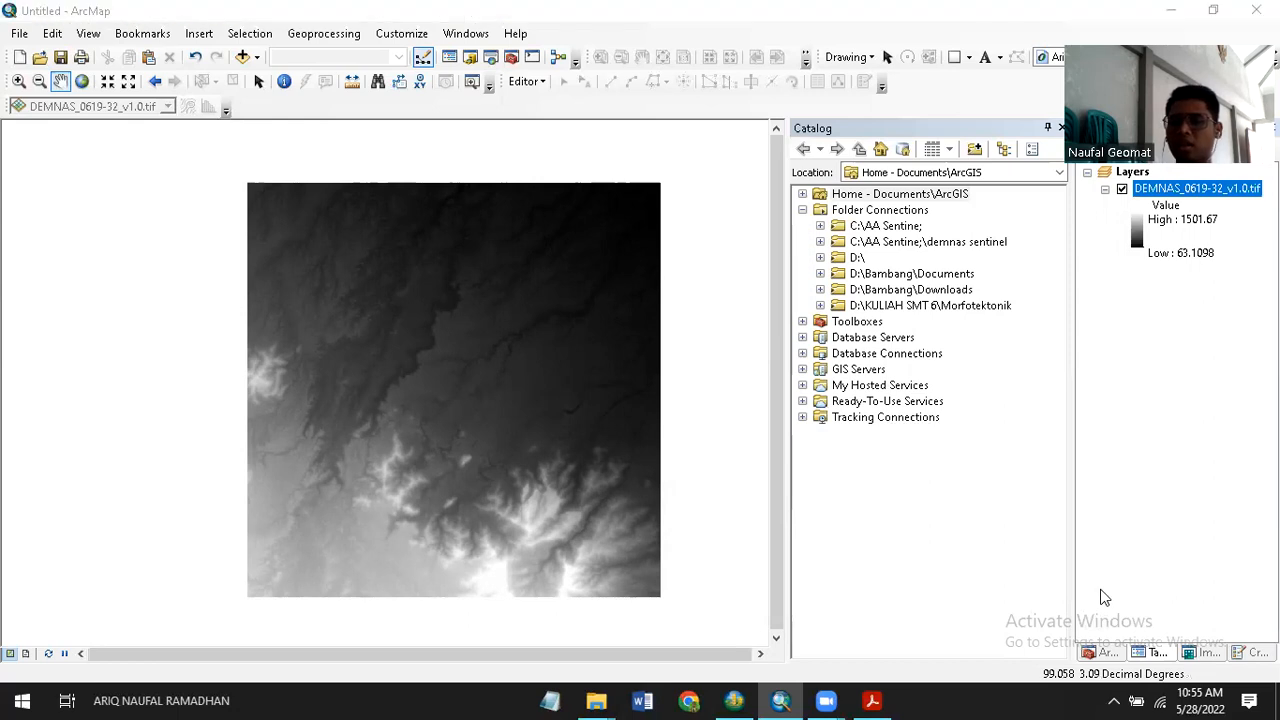
click(686, 461)
drag(432, 451, 740, 567)
drag(597, 524, 614, 432)
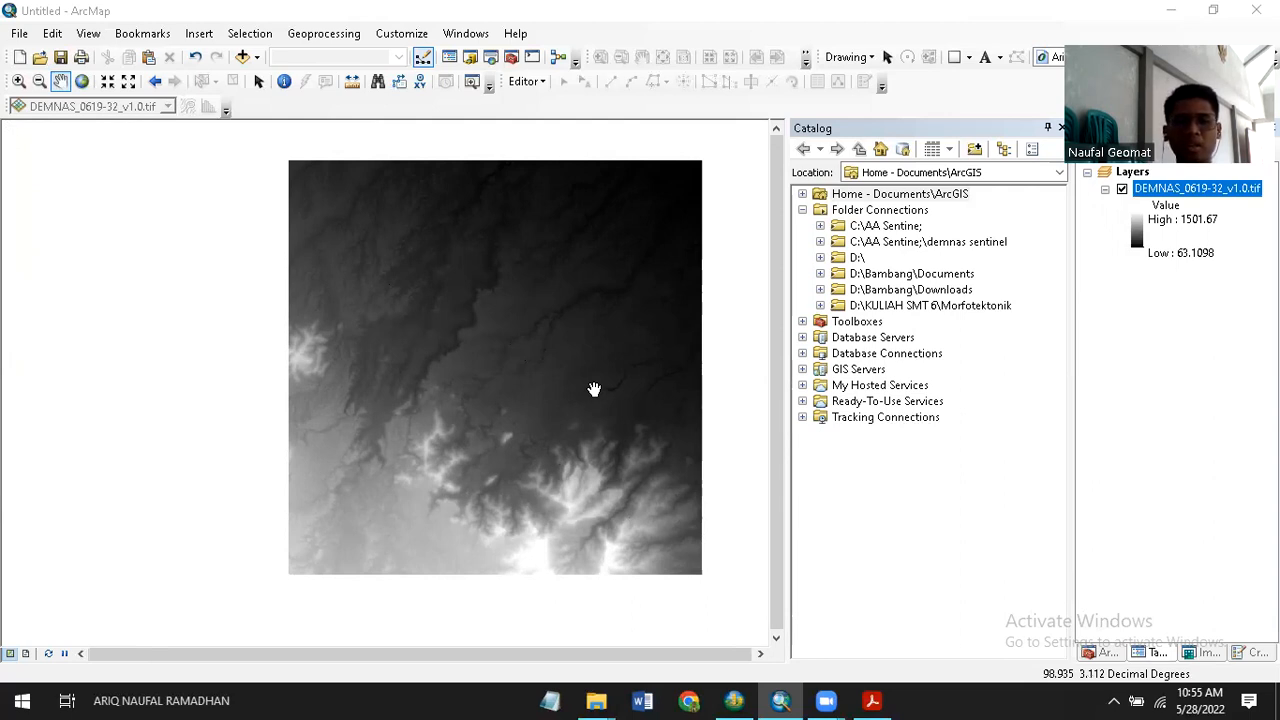
drag(594, 388, 567, 387)
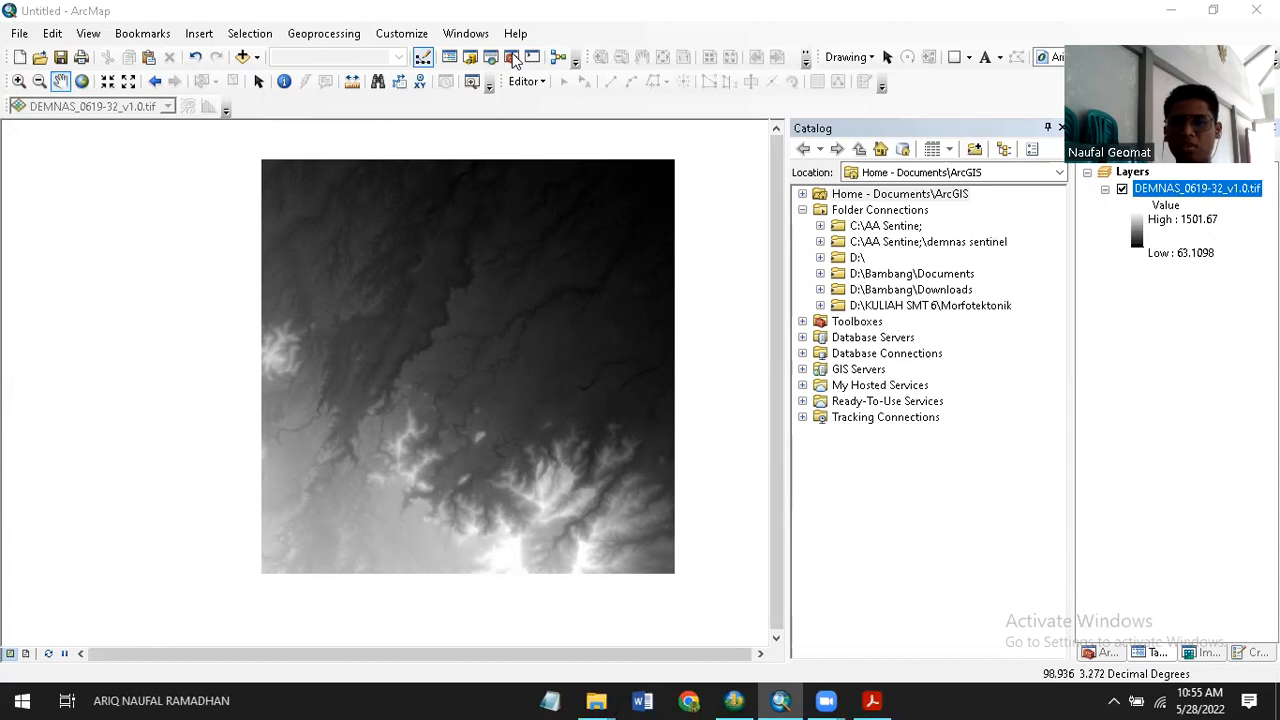
Open ArcToolbox and look through the Raster Dataset and Raster Properties toolsets of the Data Management Tools.
click(1124, 645)
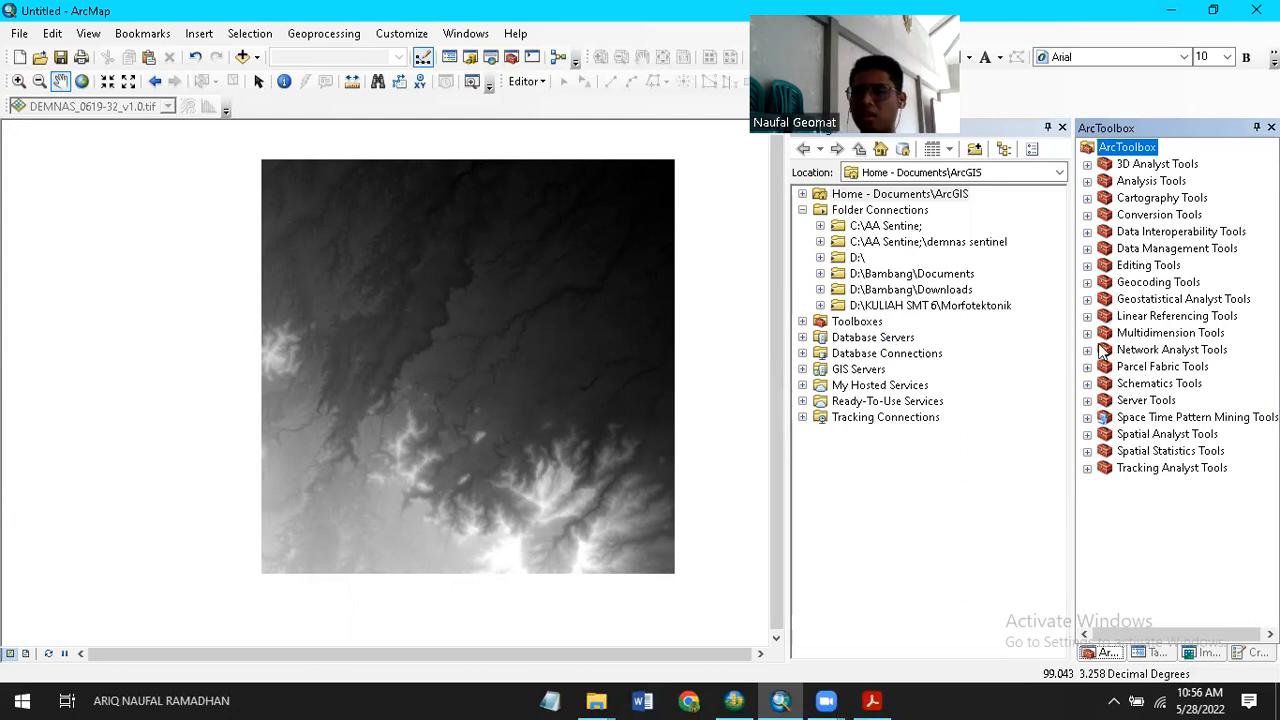
click(1088, 232)
click(1088, 282)
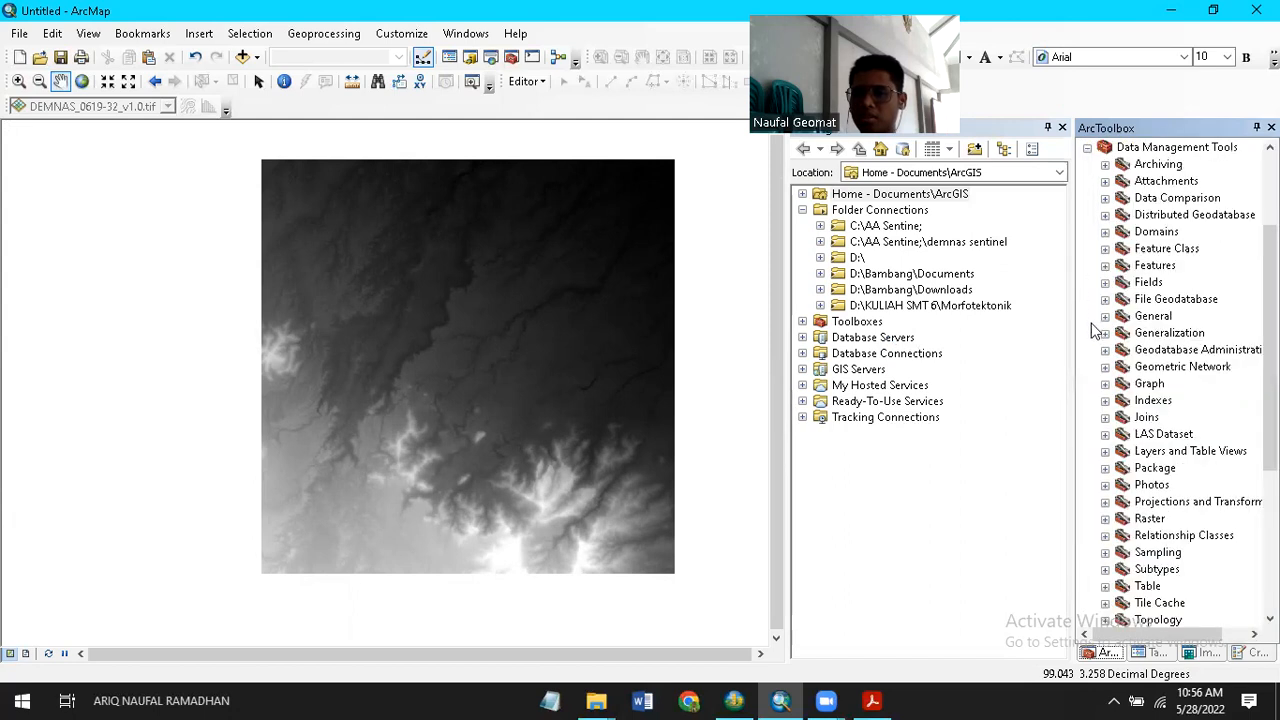
scroll(1150, 350, down, 4)
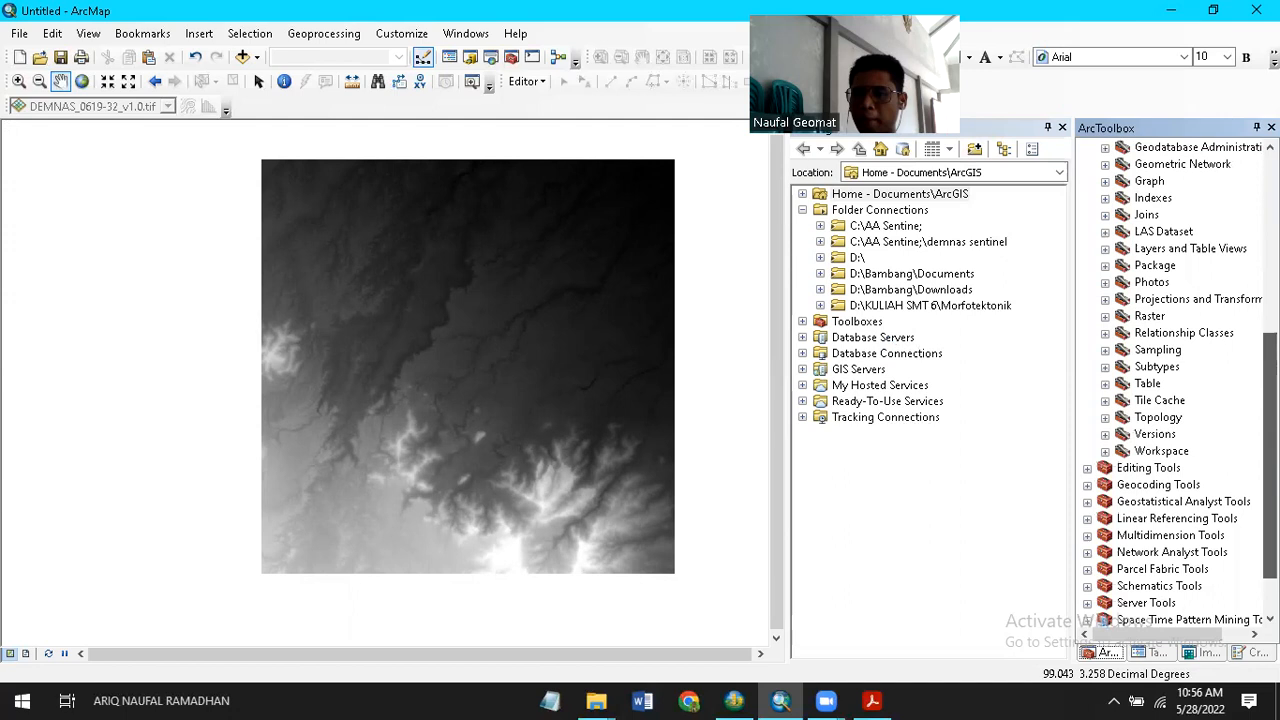
click(1105, 316)
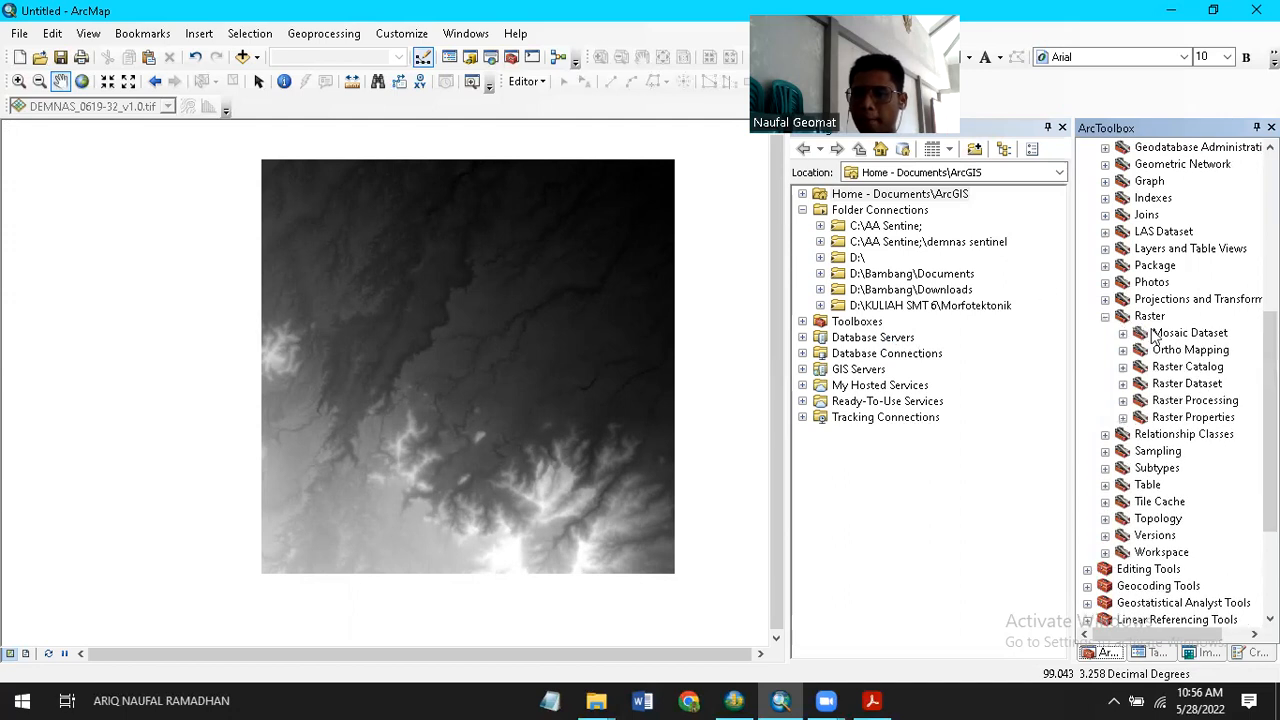
drag(1270, 352, 1270, 196)
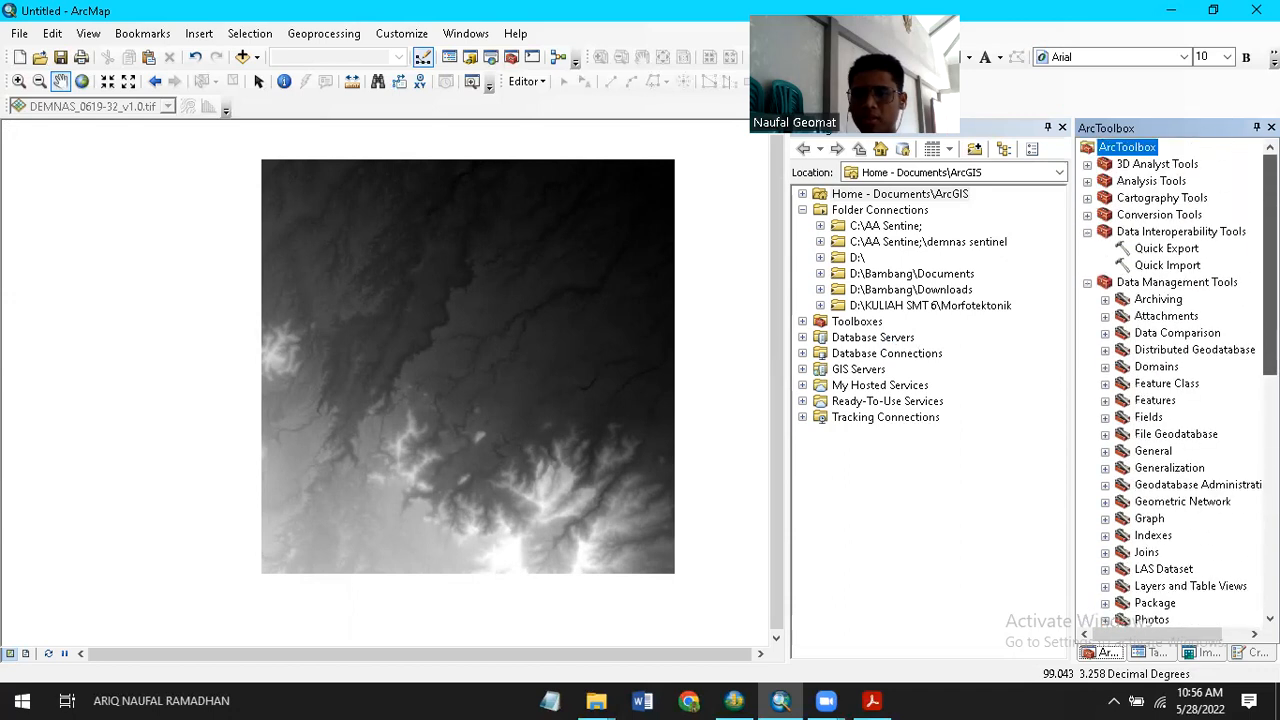
drag(1270, 240, 1270, 414)
click(1123, 434)
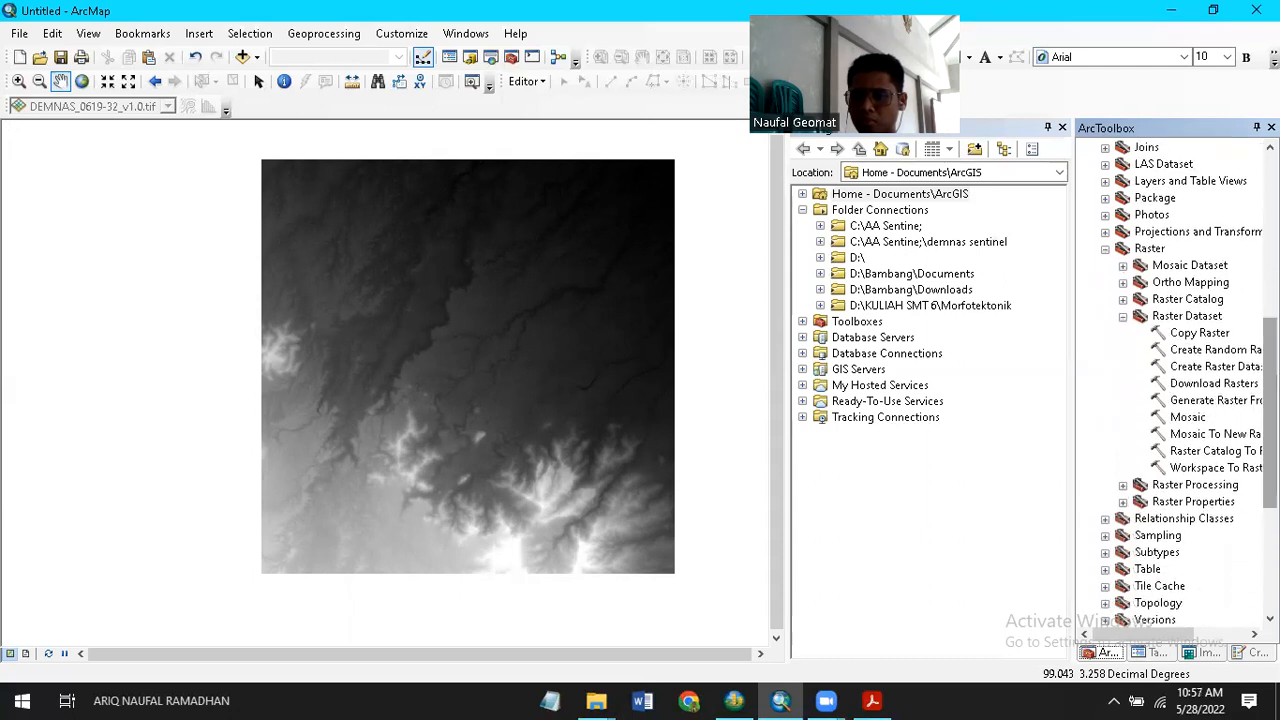
click(1123, 502)
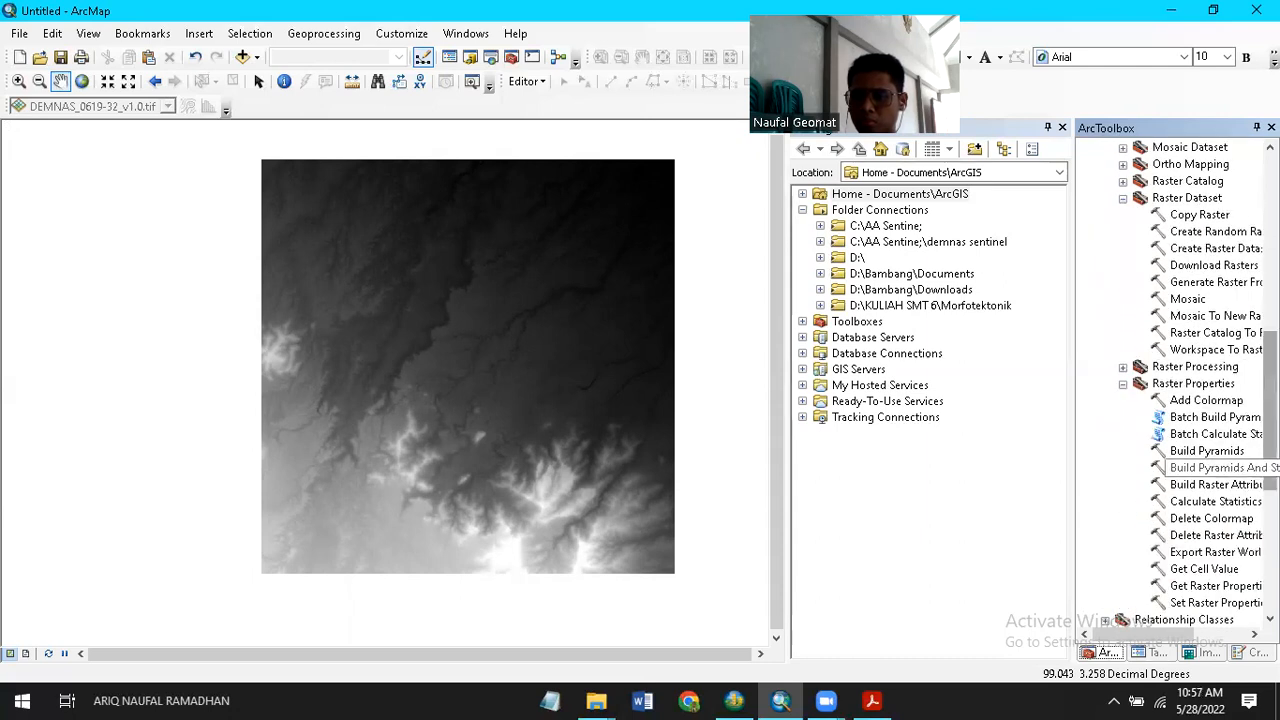
Look through the Editing Tools and the other toolboxes for the tool needed to process the DEM.
scroll(1200, 460, up, 3)
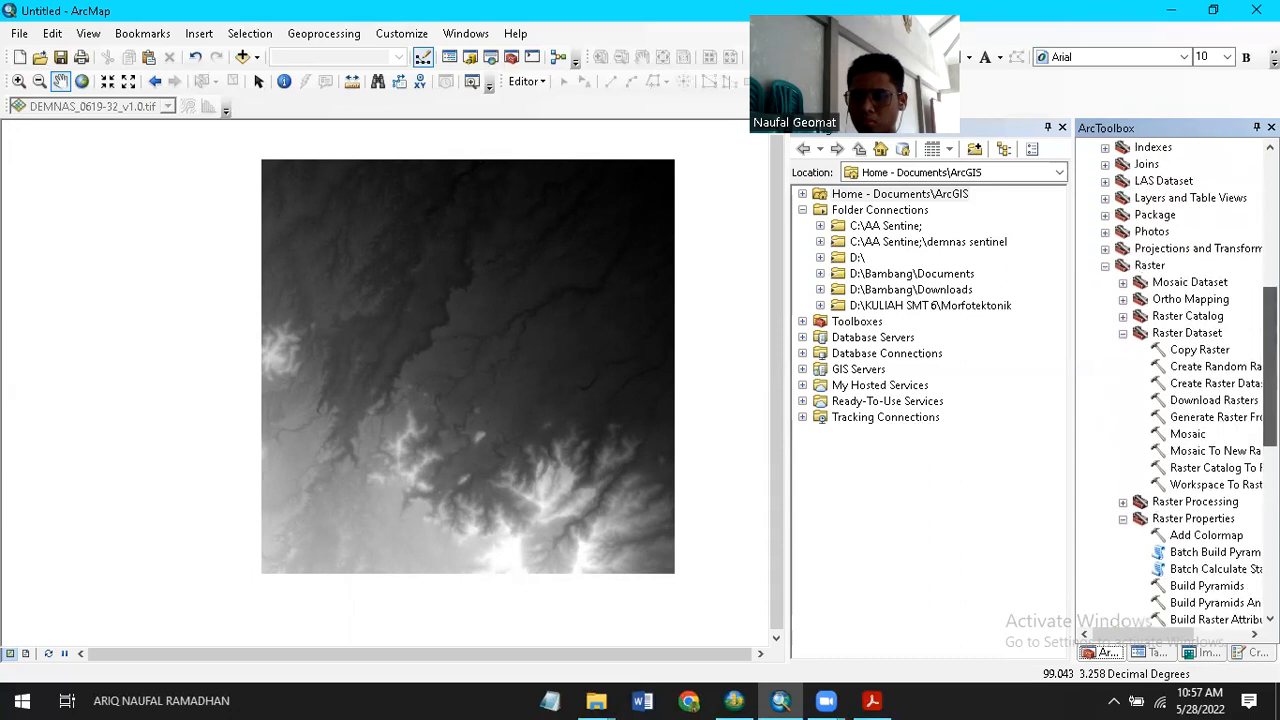
scroll(1189, 383, down, 10)
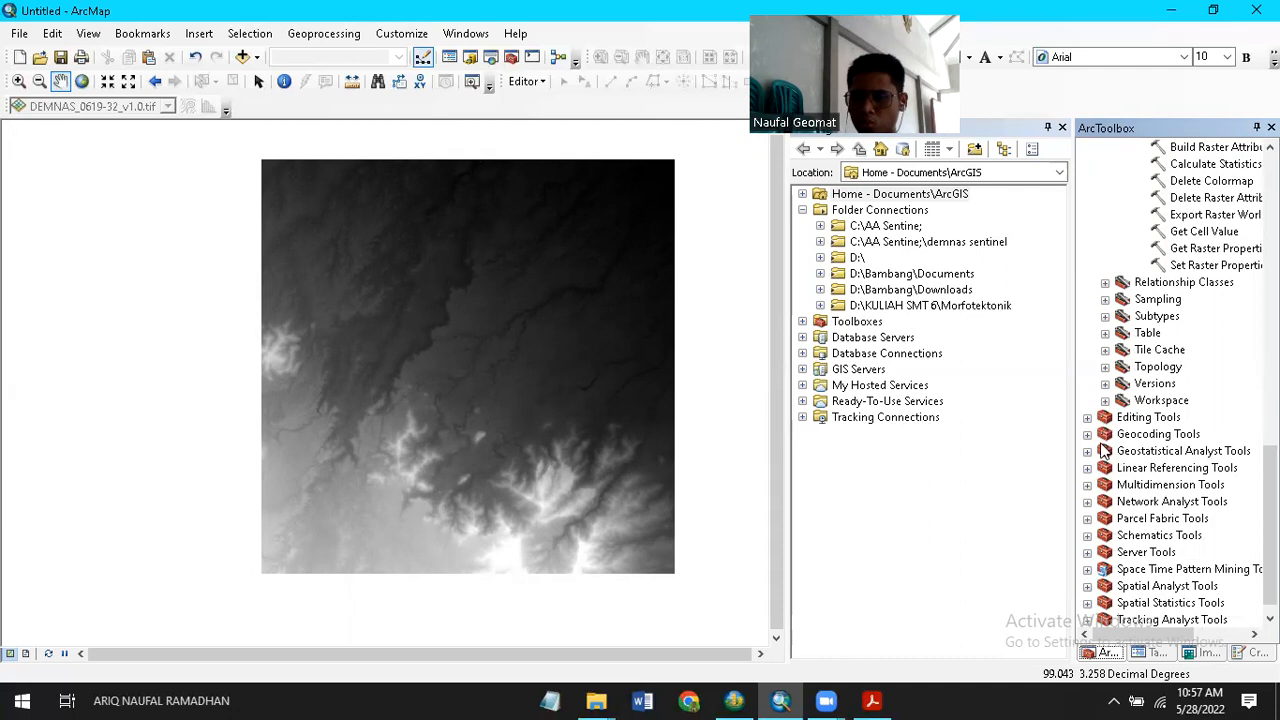
drag(1270, 484, 1270, 496)
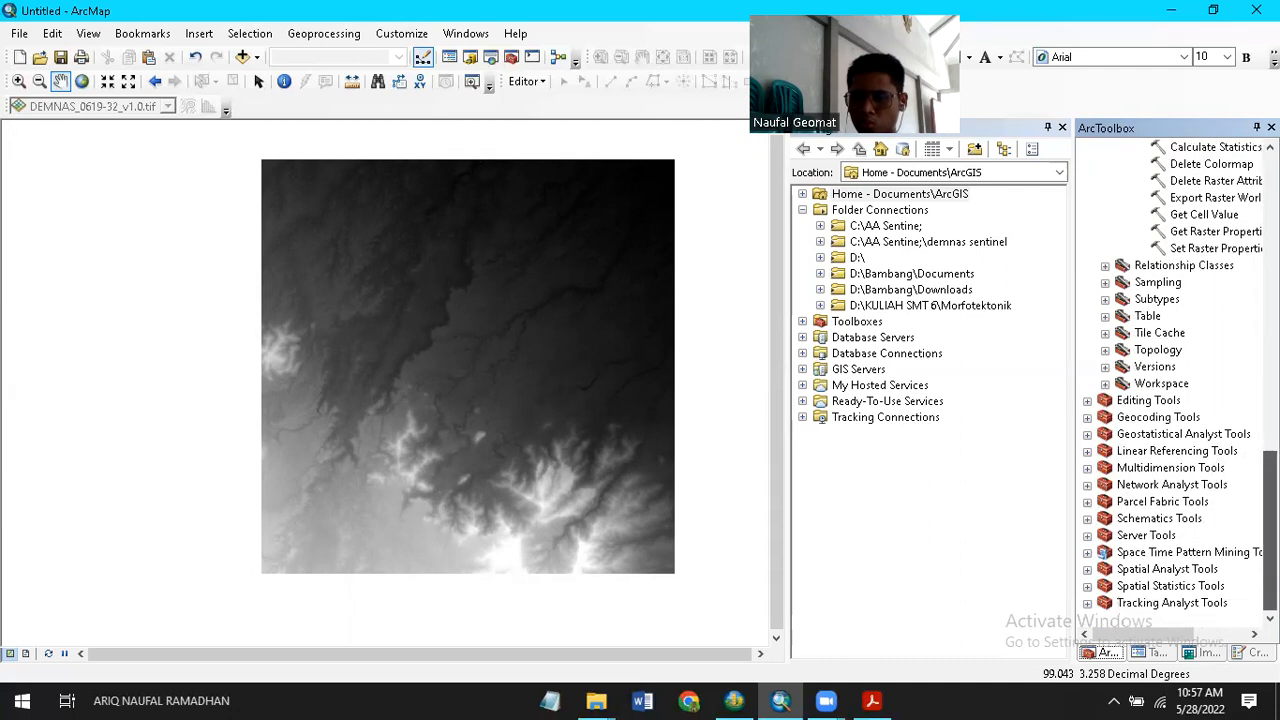
click(1088, 401)
scroll(1180, 467, down, 1)
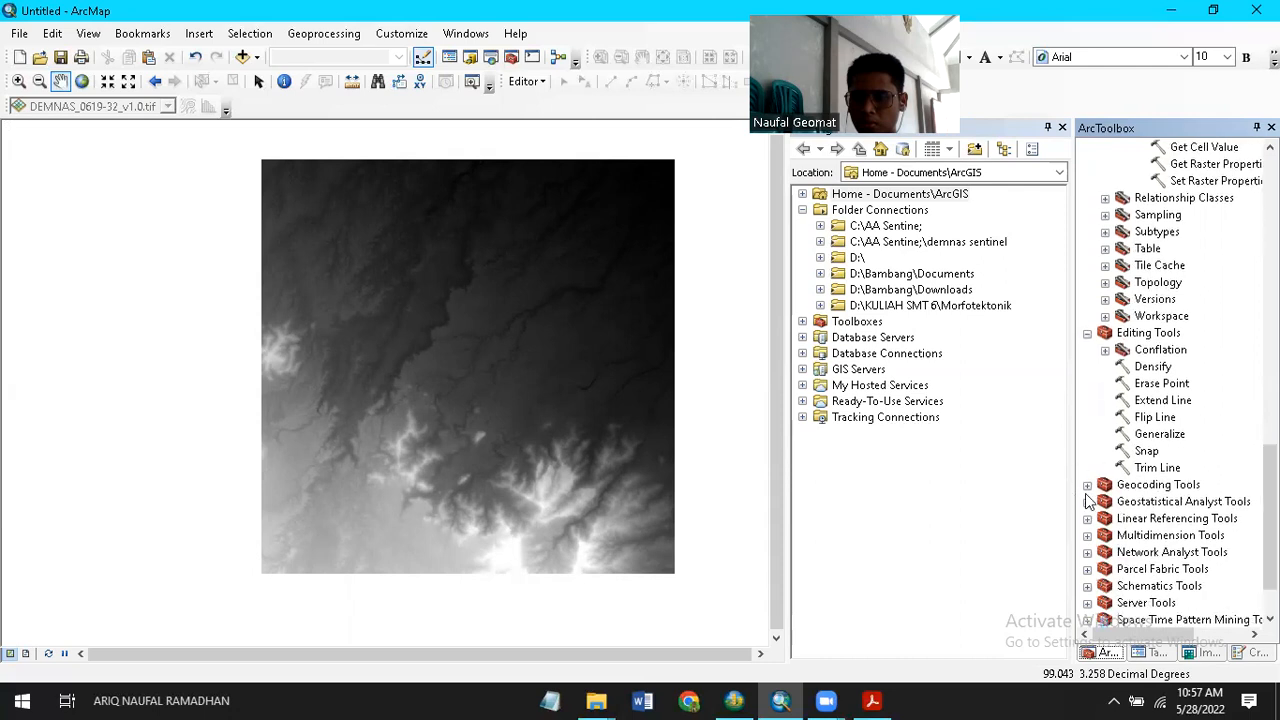
drag(1270, 519, 1270, 280)
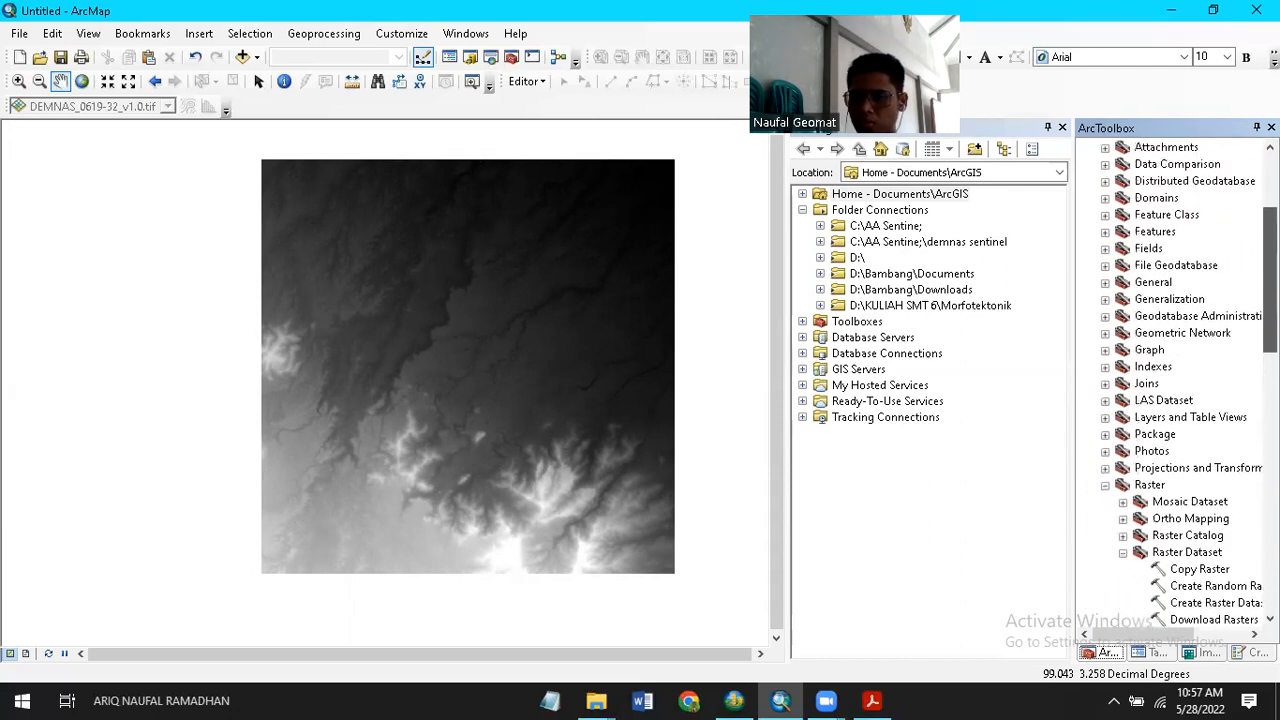
mouse_move(1117, 636)
mouse_down()
mouse_move(1171, 631)
mouse_move(1118, 620)
mouse_up()
drag(1270, 280, 1270, 227)
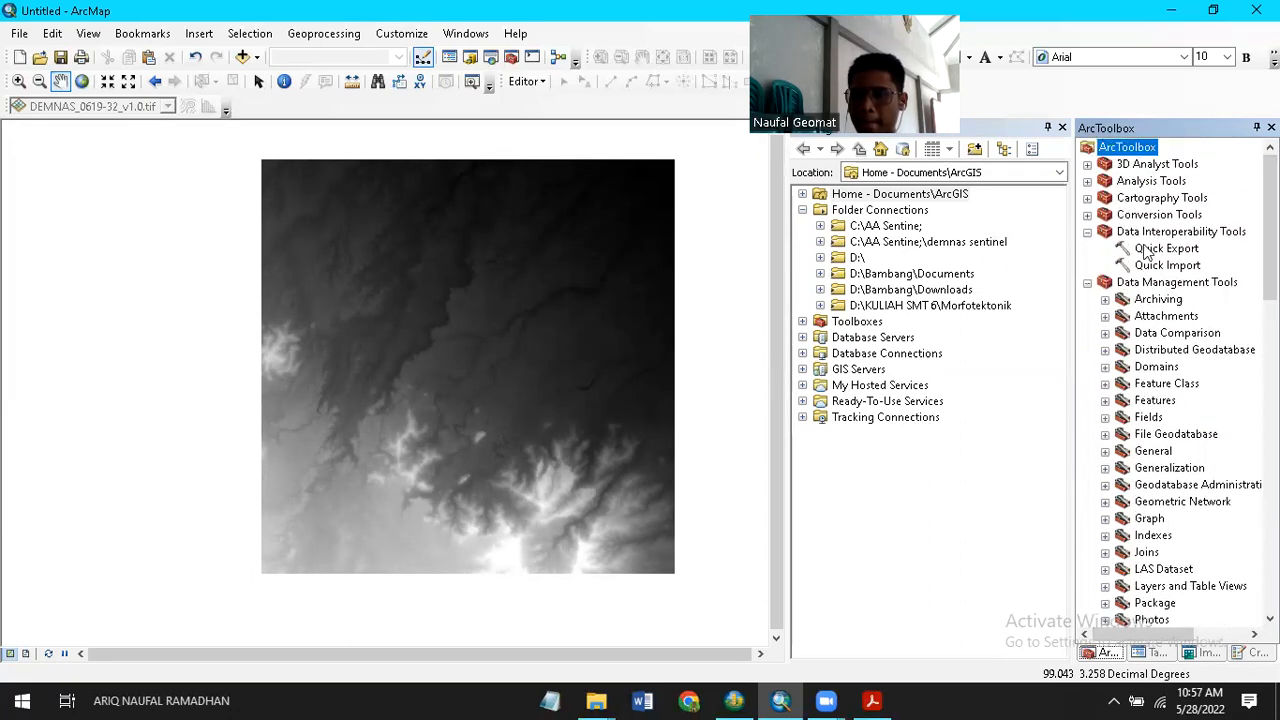
Look through the Conversion Tools, the Analysis Tools and the Raster Processing toolset for a suitable DEM tool.
click(1088, 215)
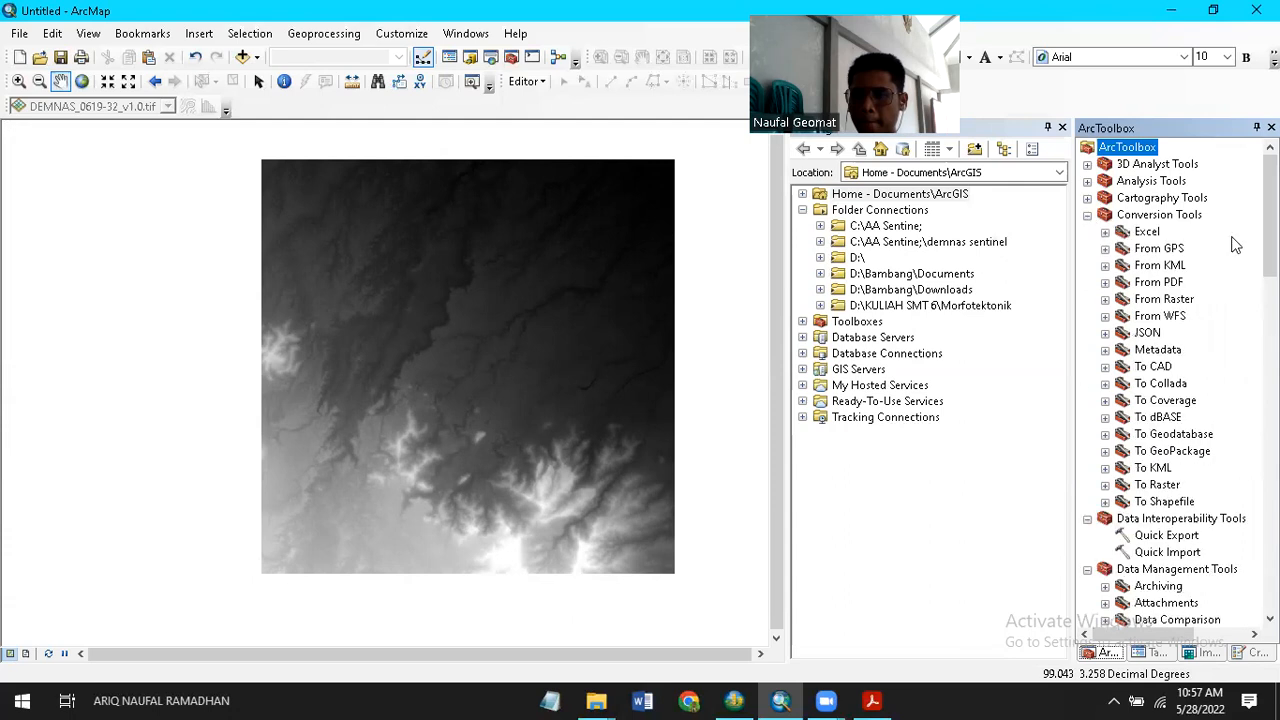
click(1088, 181)
drag(1270, 214, 1270, 442)
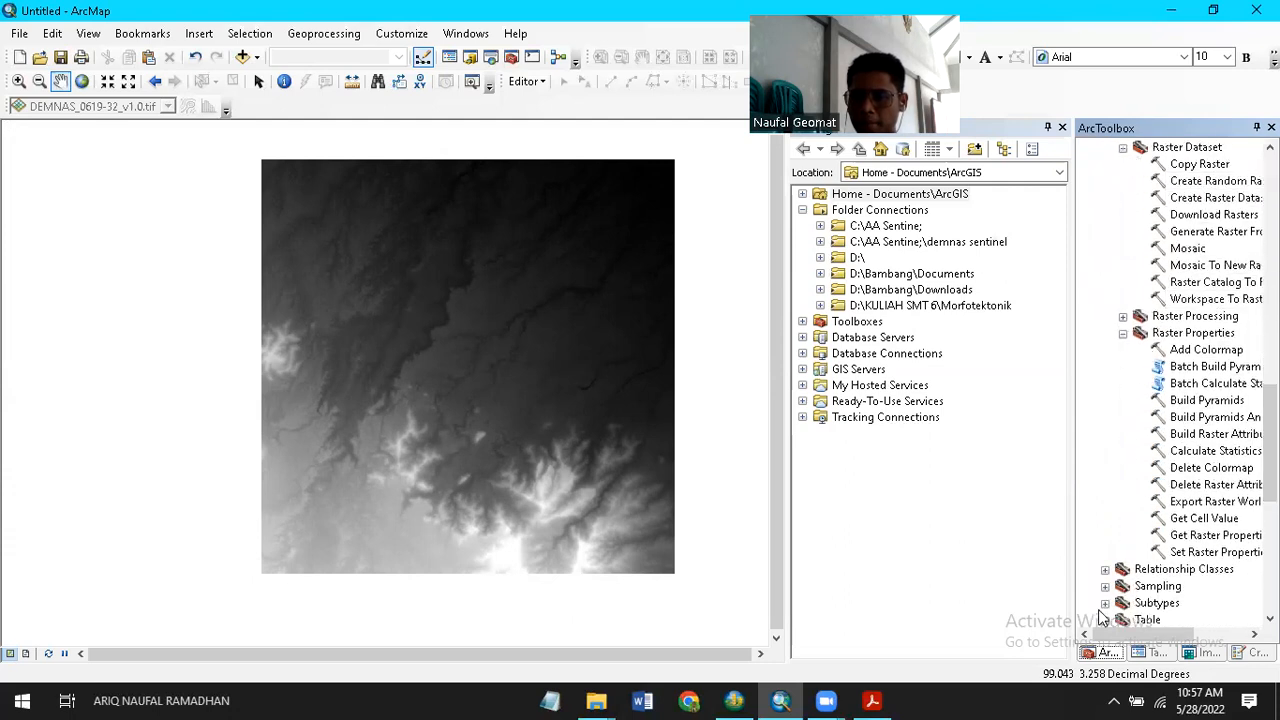
mouse_move(1138, 638)
mouse_down()
mouse_move(1168, 638)
mouse_move(1146, 636)
mouse_up()
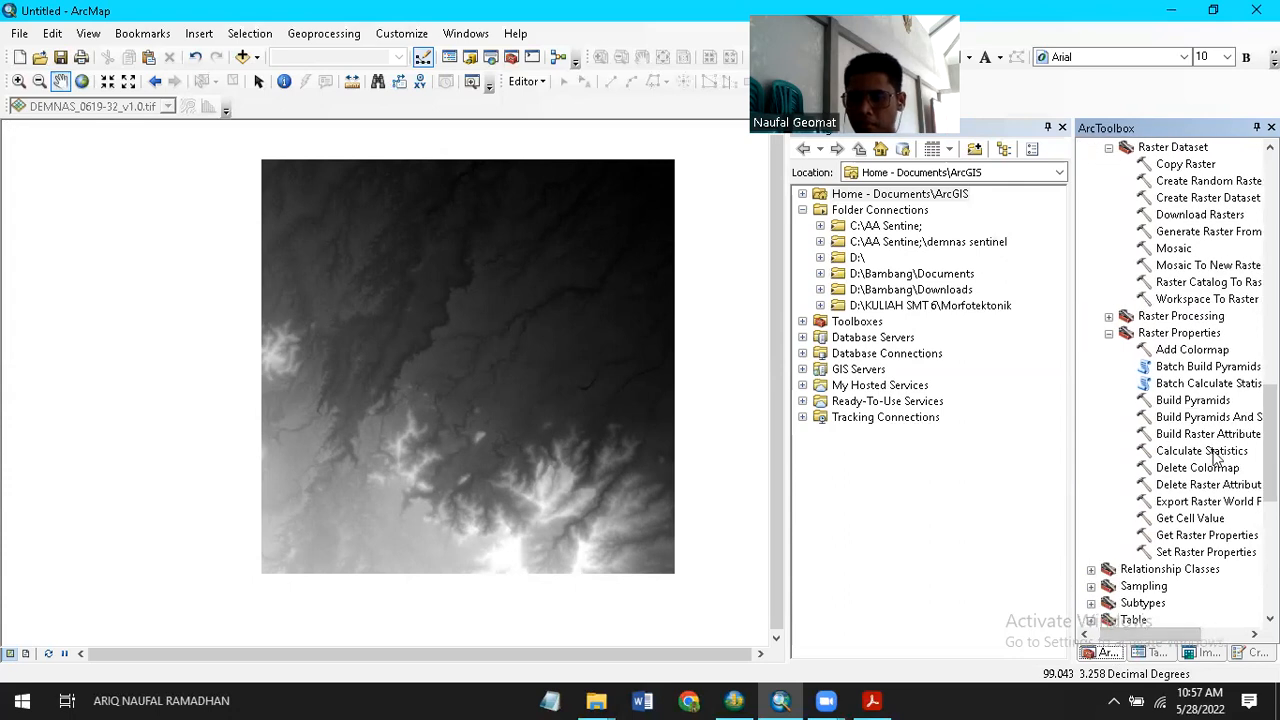
click(1108, 316)
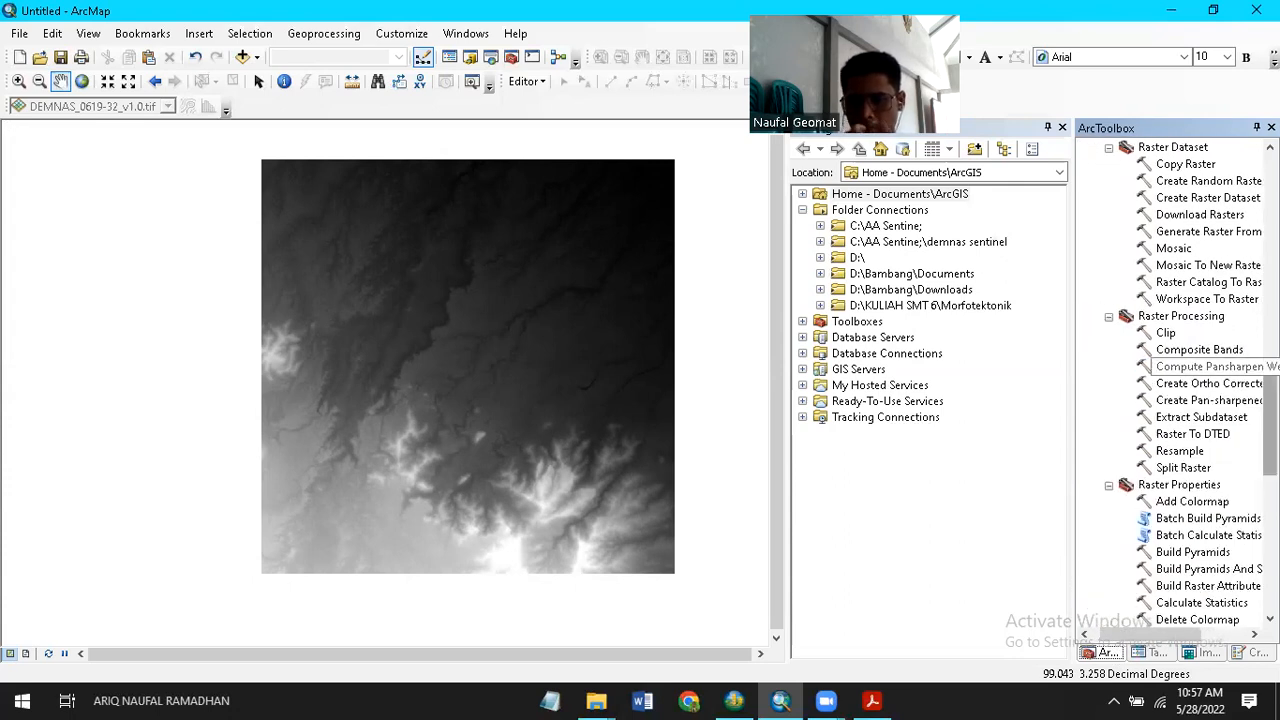
scroll(1150, 380, down, 7)
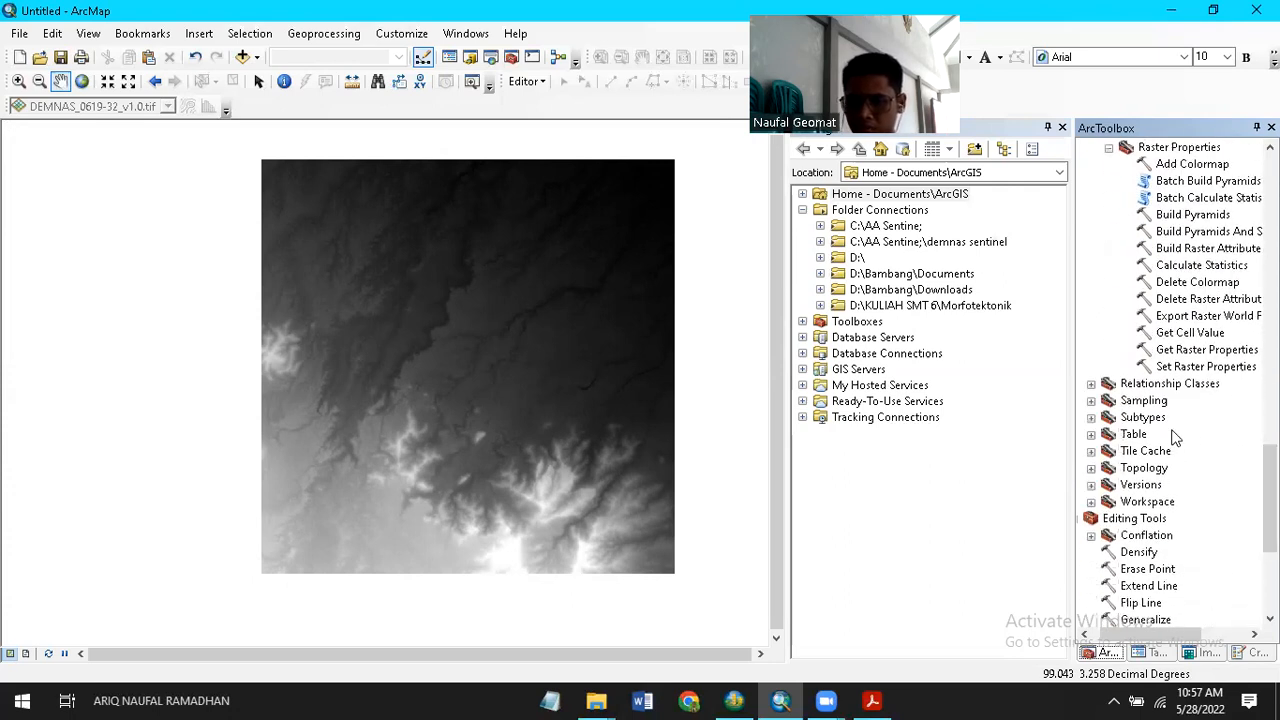
scroll(1127, 515, down, 5)
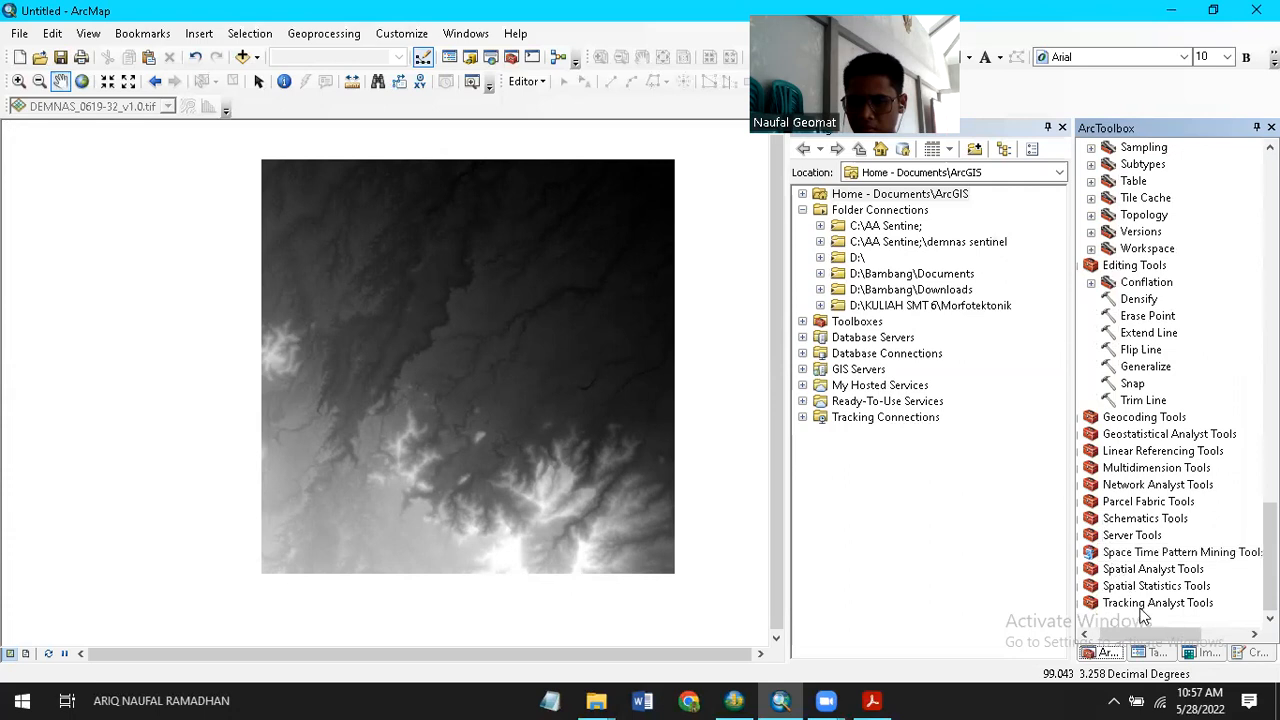
Look through the toolsets of the 3D Analyst Tools.
scroll(1092, 225, up, 15)
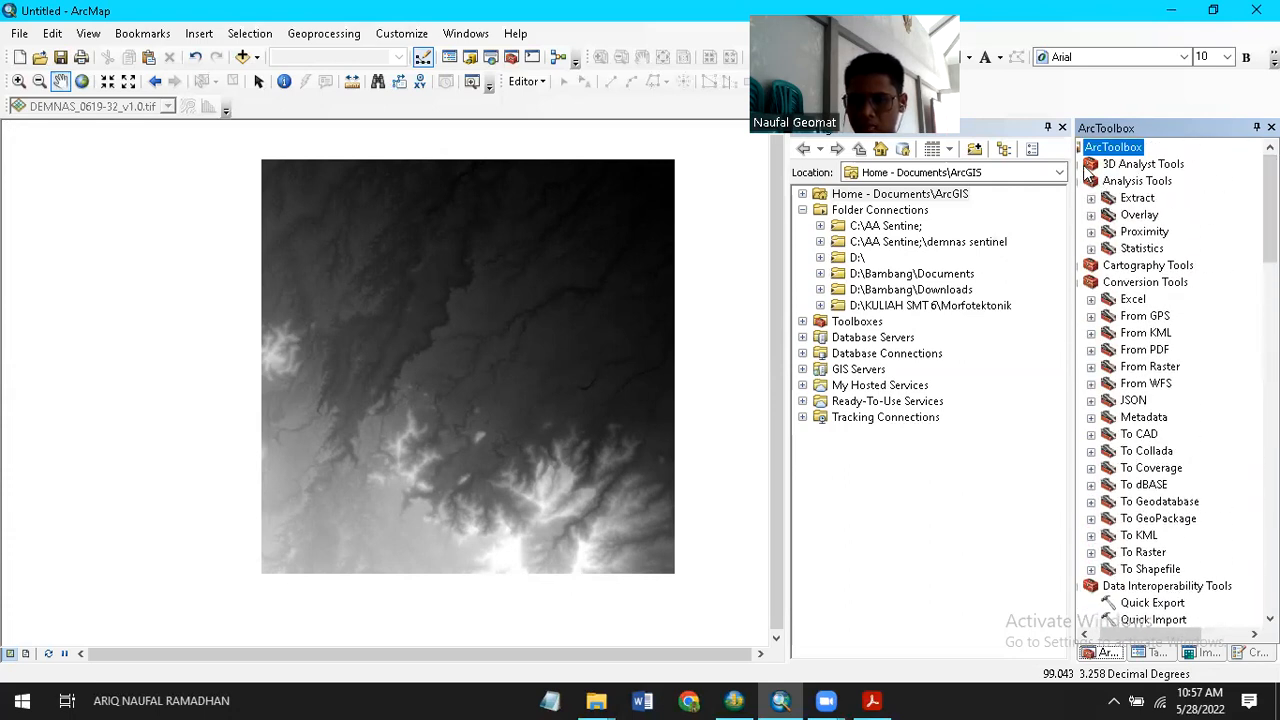
drag(1165, 645, 1155, 645)
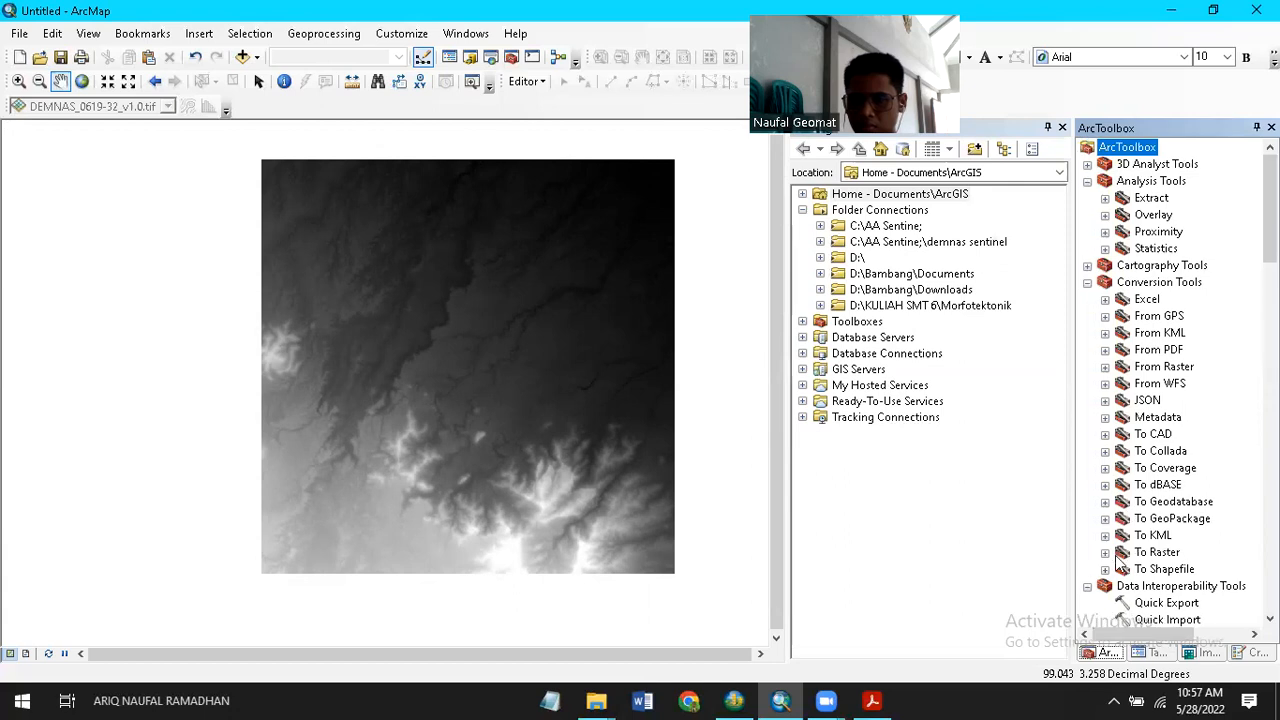
click(1088, 164)
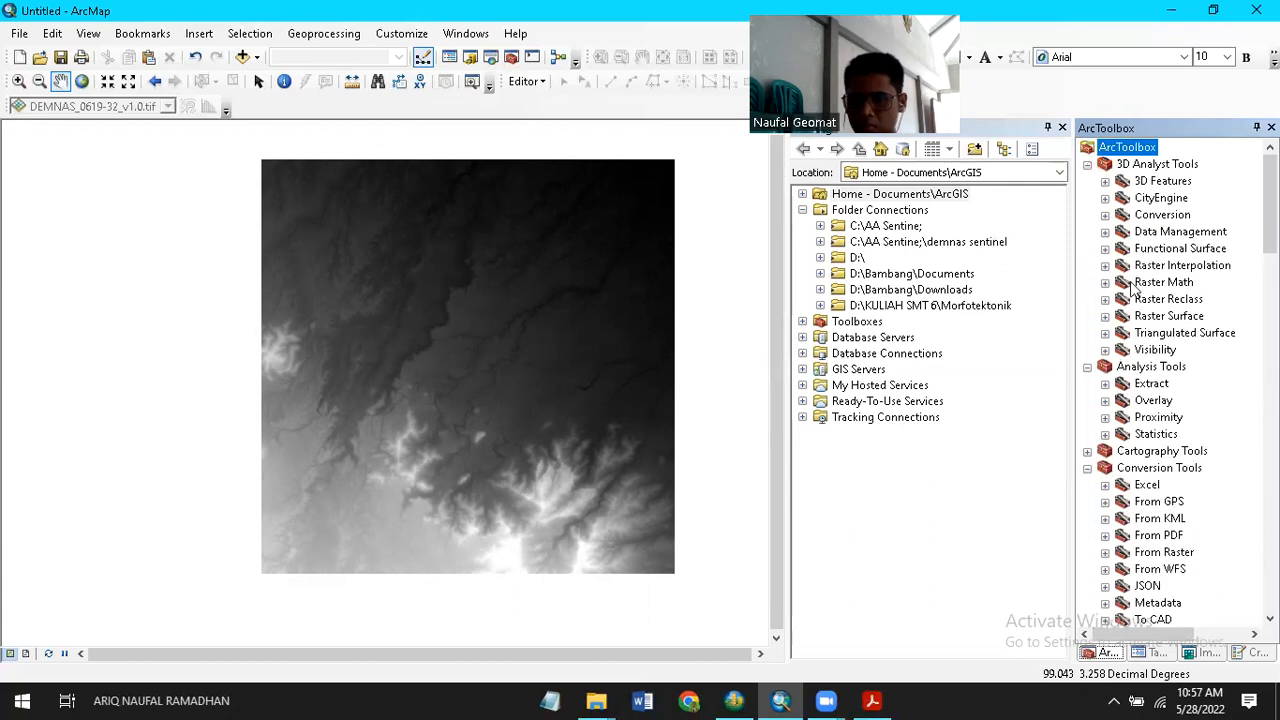
Open the Project Raster tool from the Raster toolset of Projections and Transformations in the Data Management Tools.
drag(1270, 208, 1270, 316)
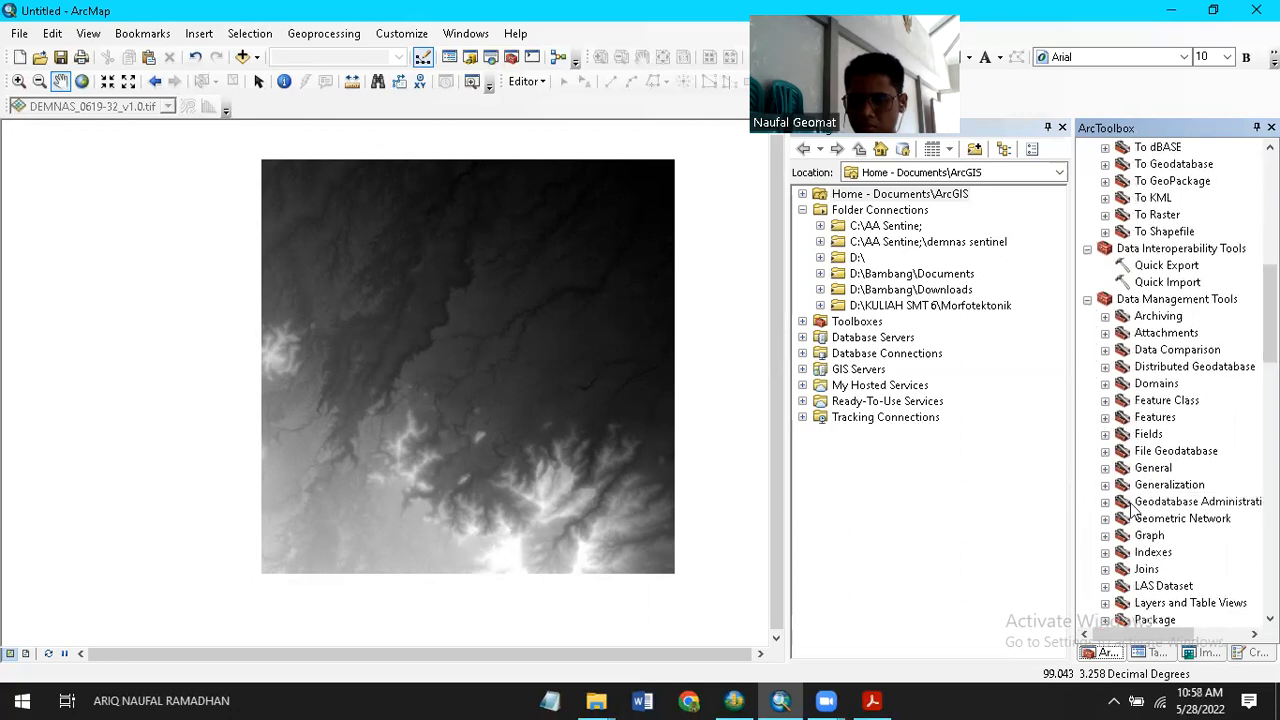
drag(1270, 320, 1270, 367)
click(1105, 417)
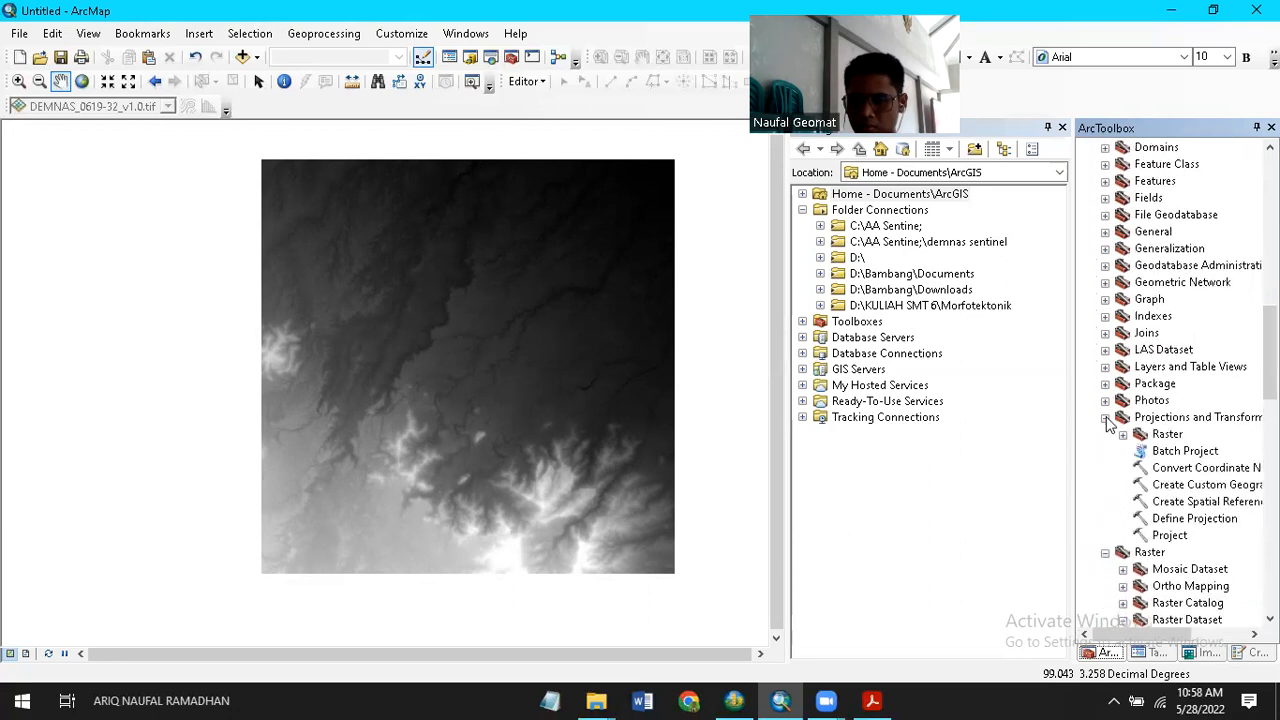
click(1123, 434)
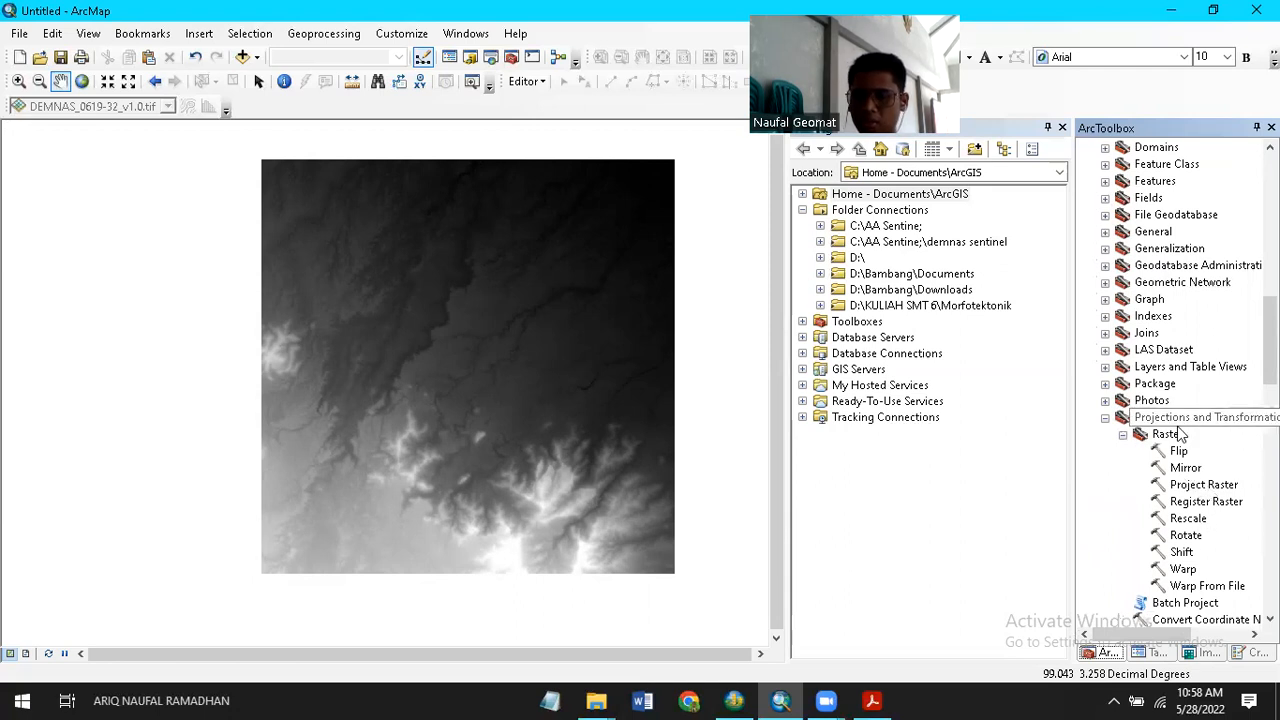
mouse_move(1270, 342)
mouse_down()
mouse_move(1270, 256)
mouse_move(1270, 357)
mouse_up()
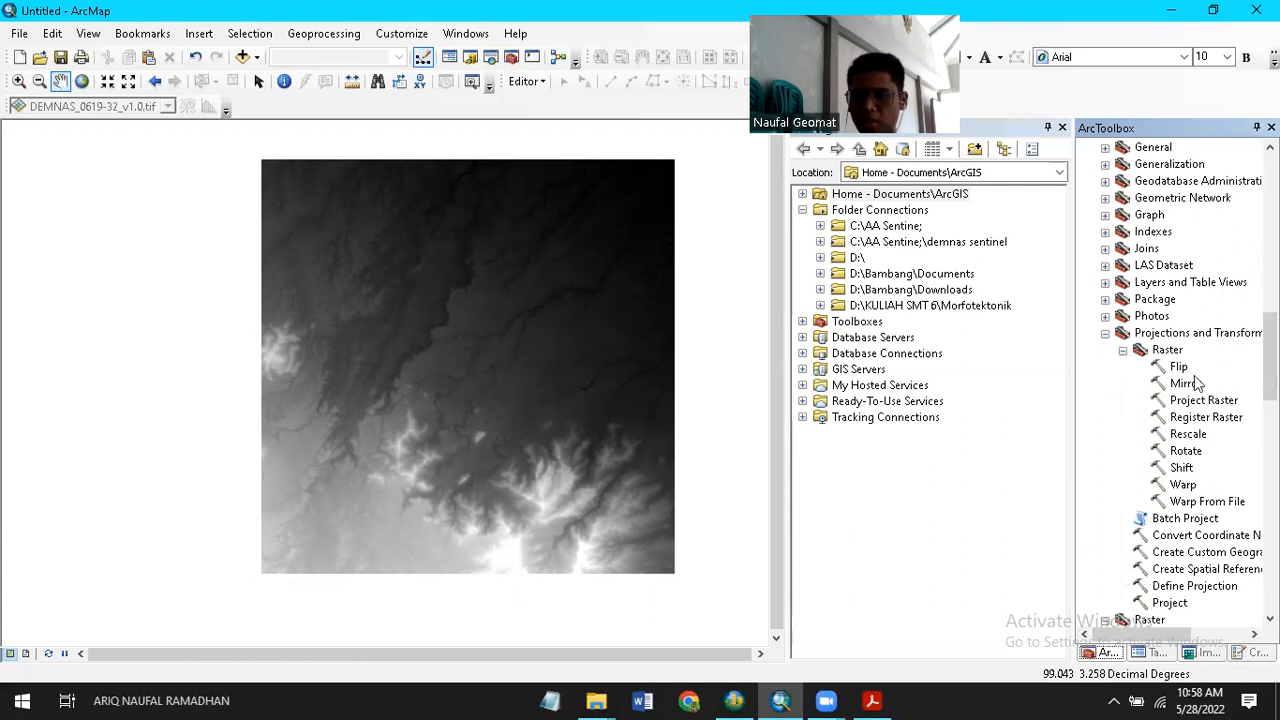
click(1218, 400)
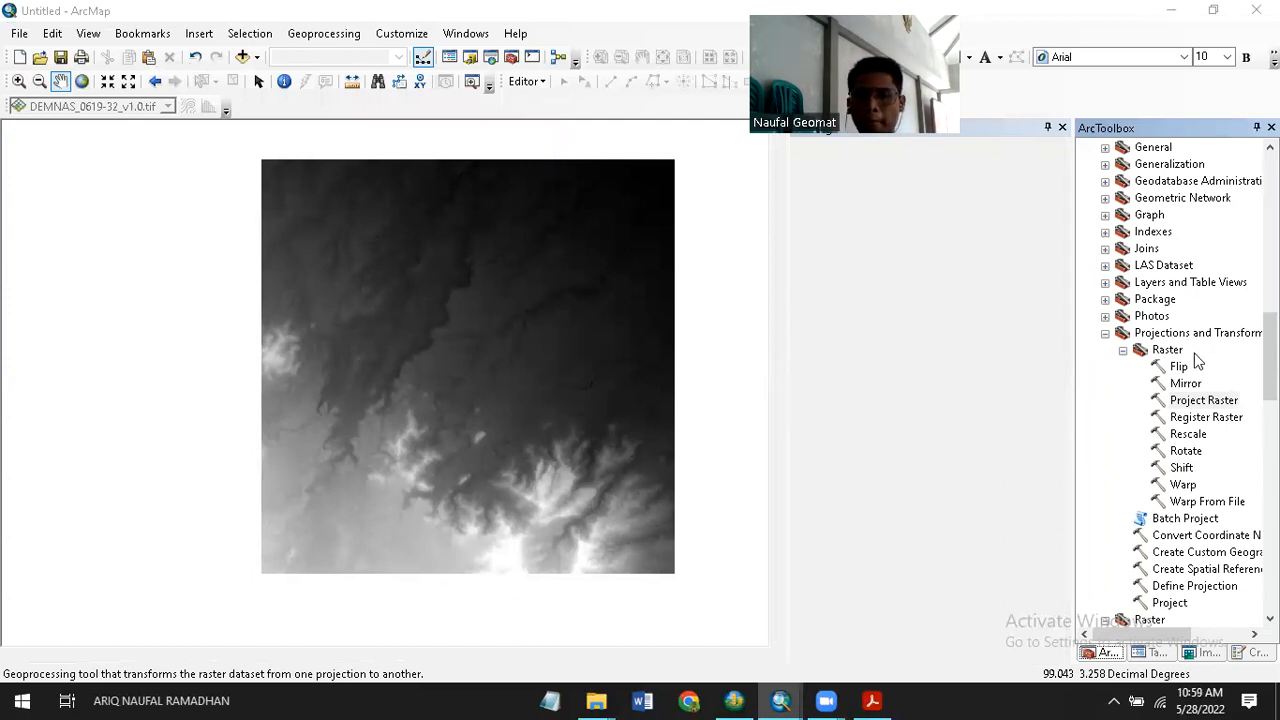
click(780, 700)
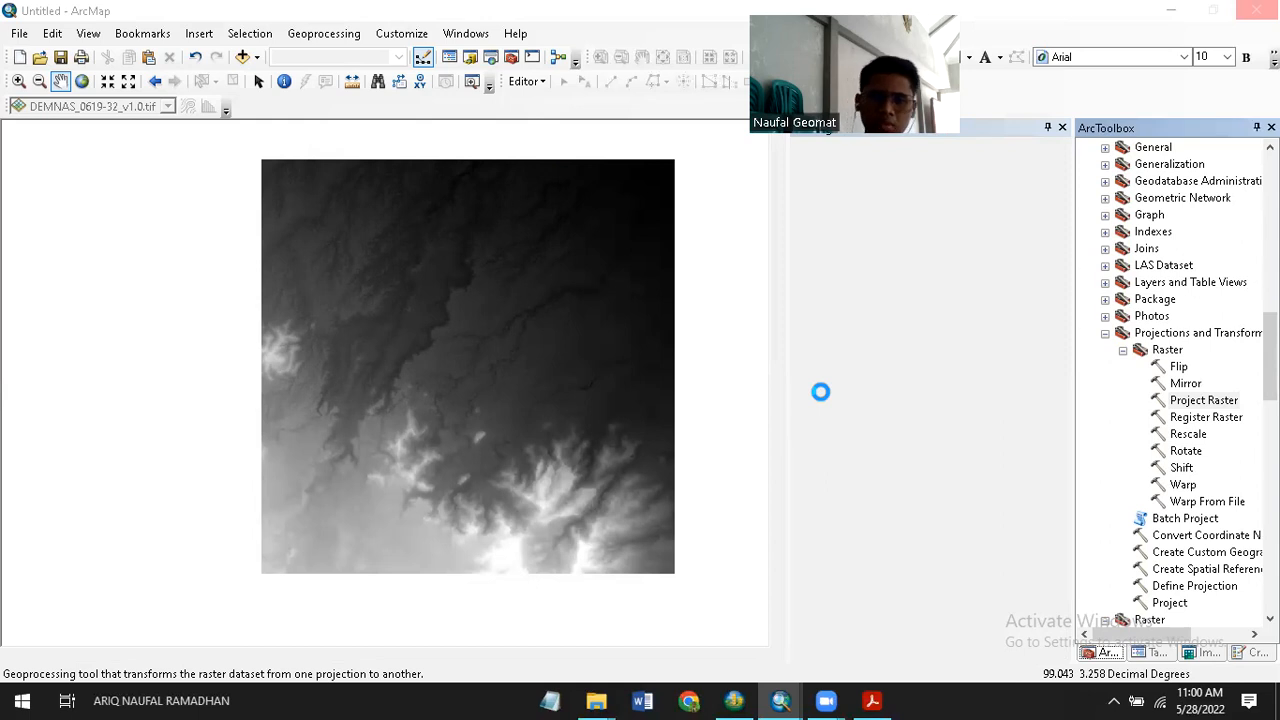
click(872, 700)
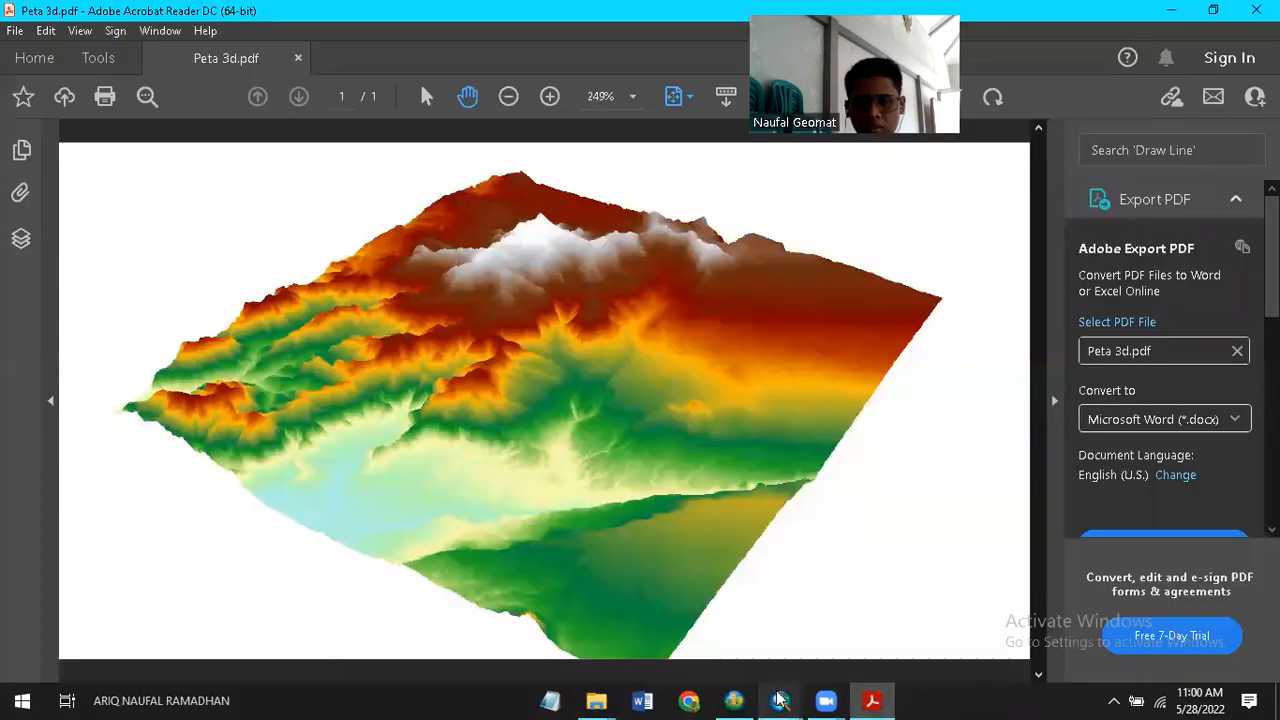
mouse_move(781, 700)
click(770, 590)
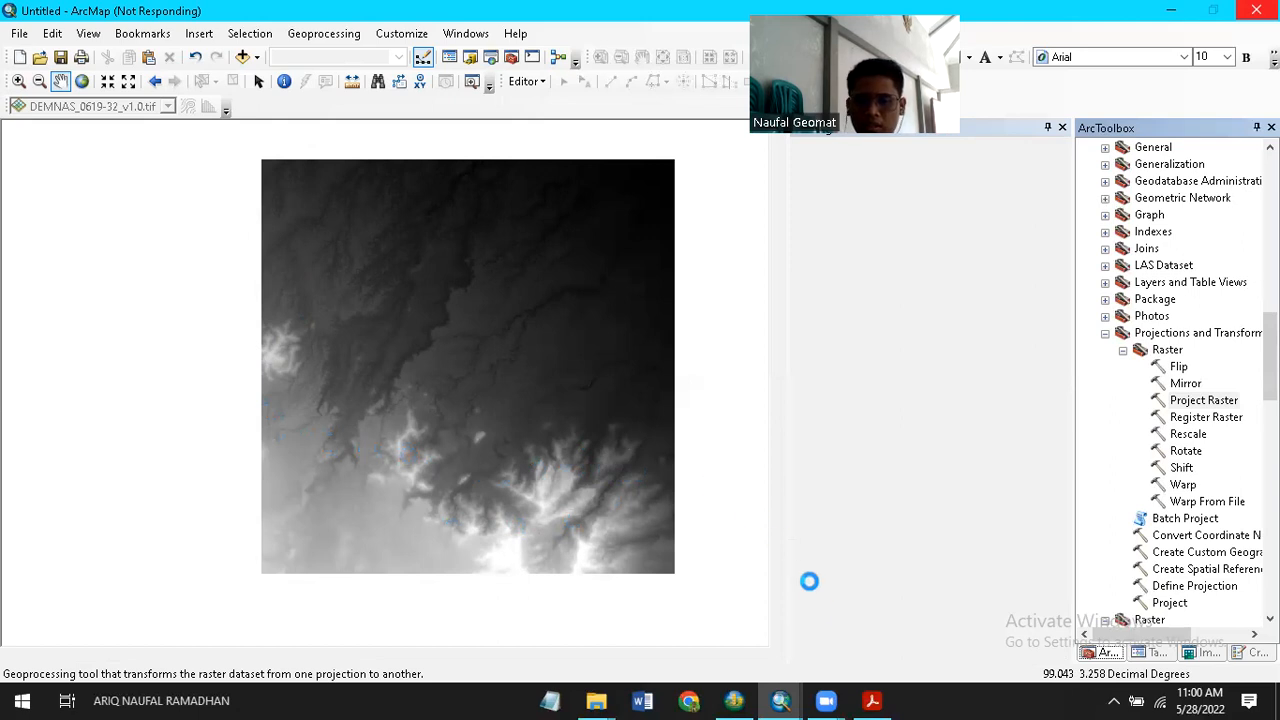
click(873, 700)
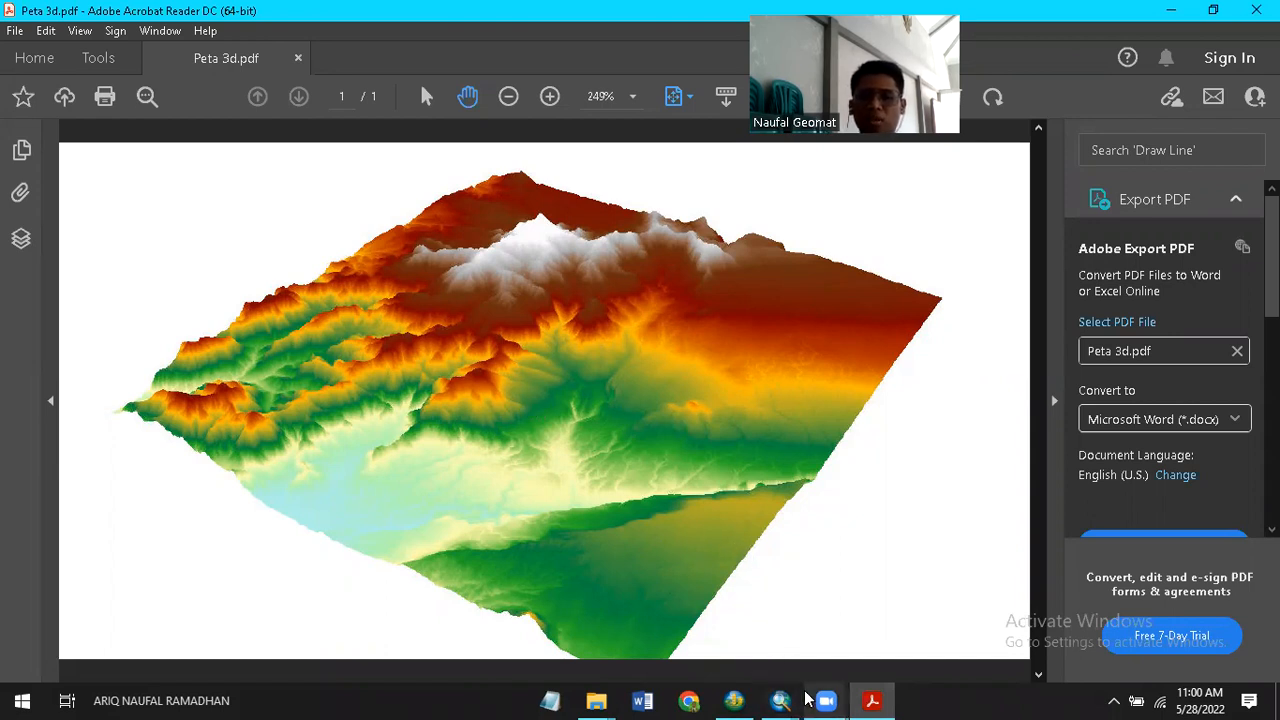
mouse_move(780, 700)
click(757, 634)
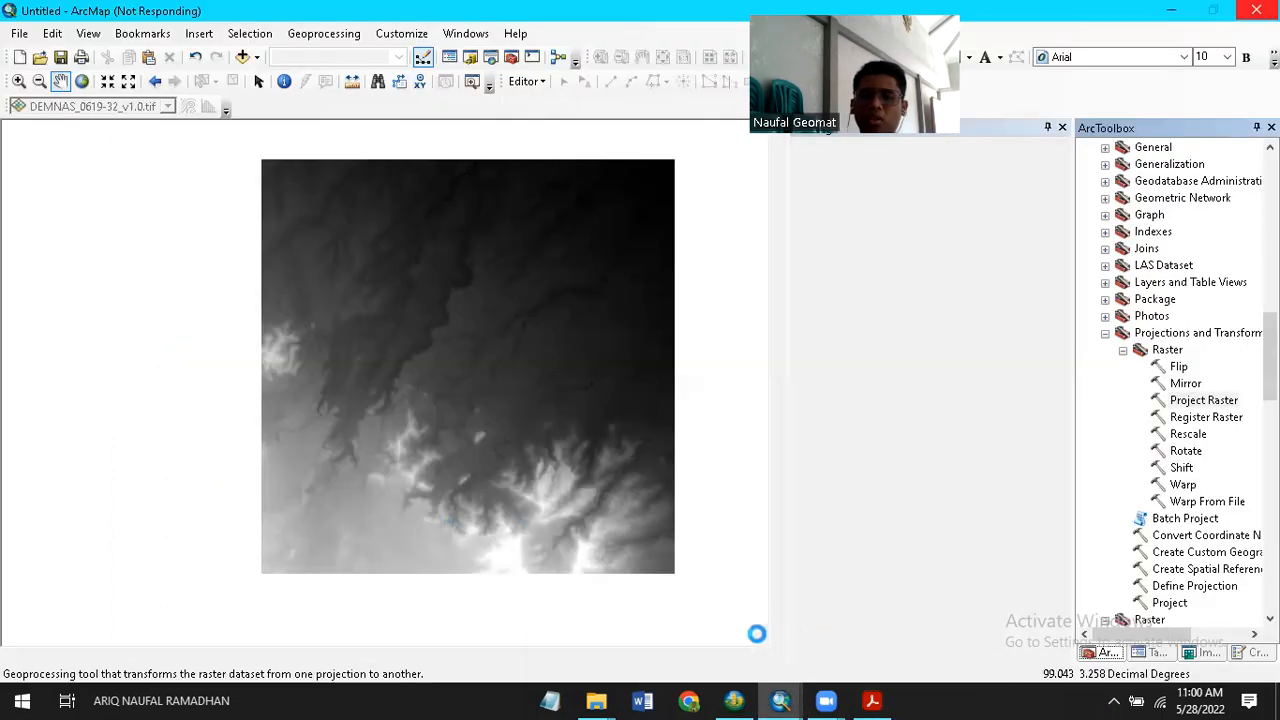
click(648, 617)
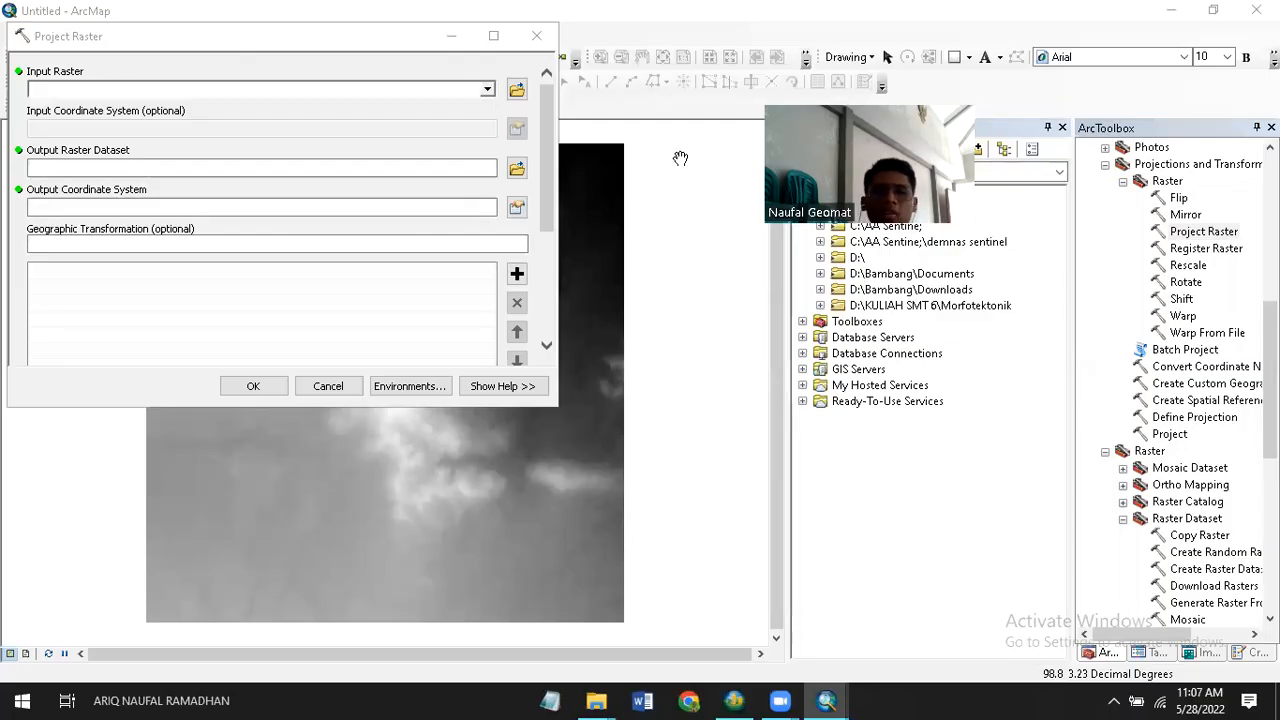
Set the DEMNAS_0619-31_v1.0.tif layer as the input raster of the Project Raster tool.
click(355, 38)
click(518, 169)
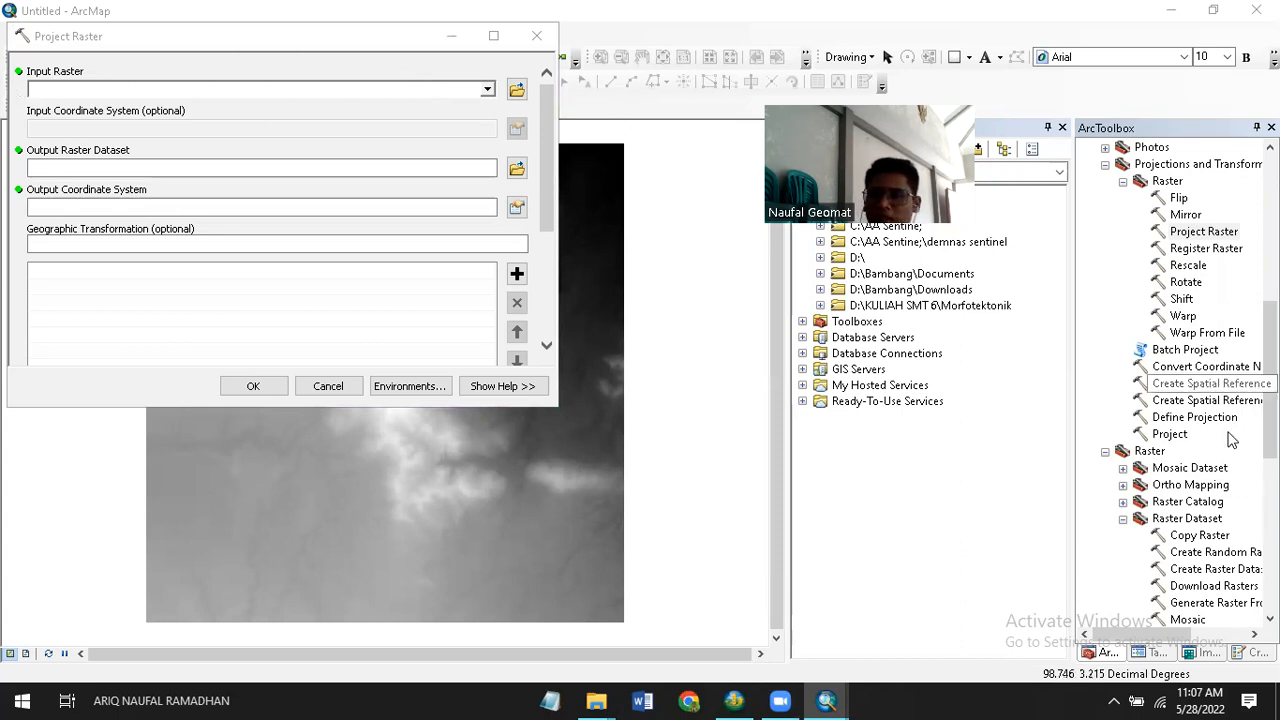
click(1152, 652)
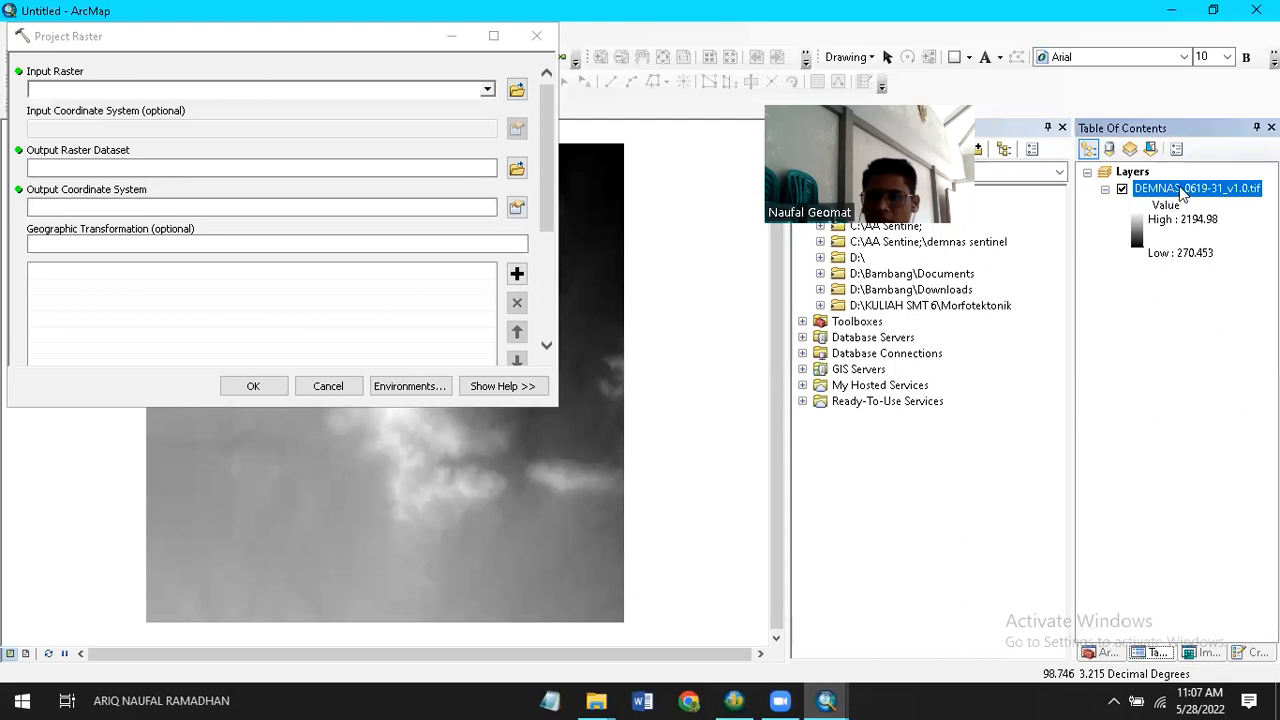
drag(866, 241, 355, 87)
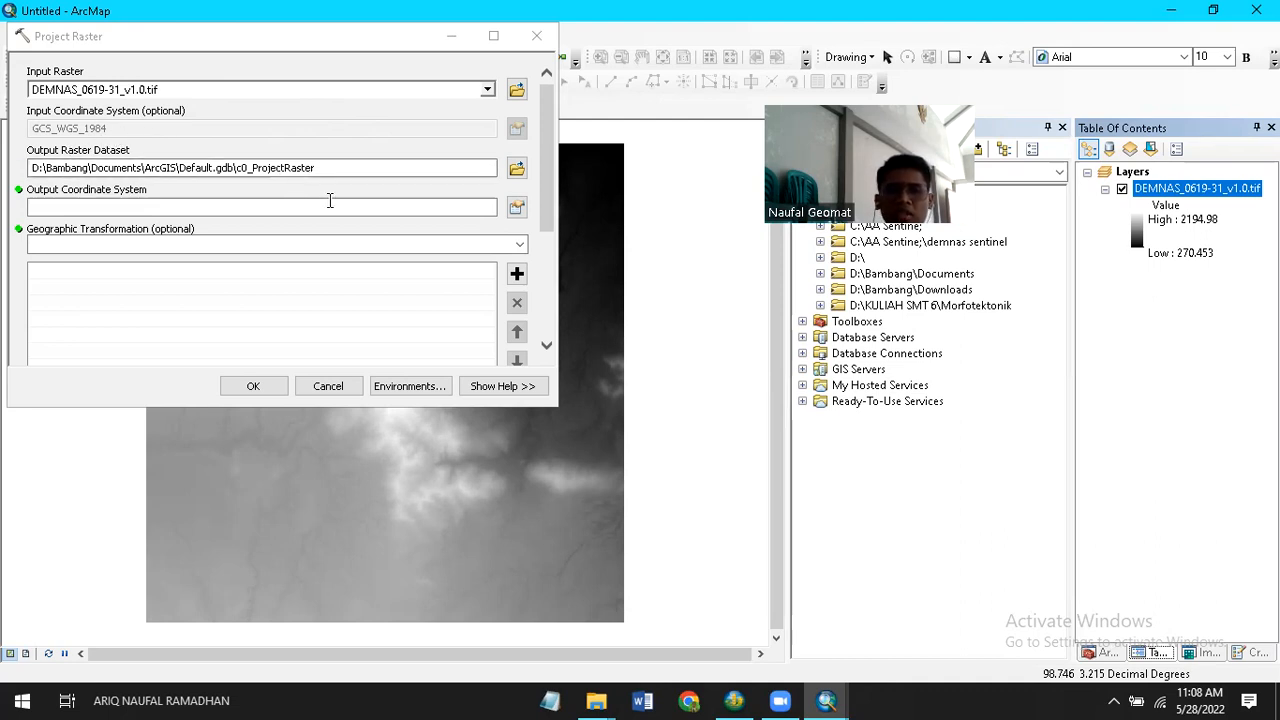
Set the output coordinate system to WGS 1984 UTM Zone 47N and run the raster projection.
click(512, 212)
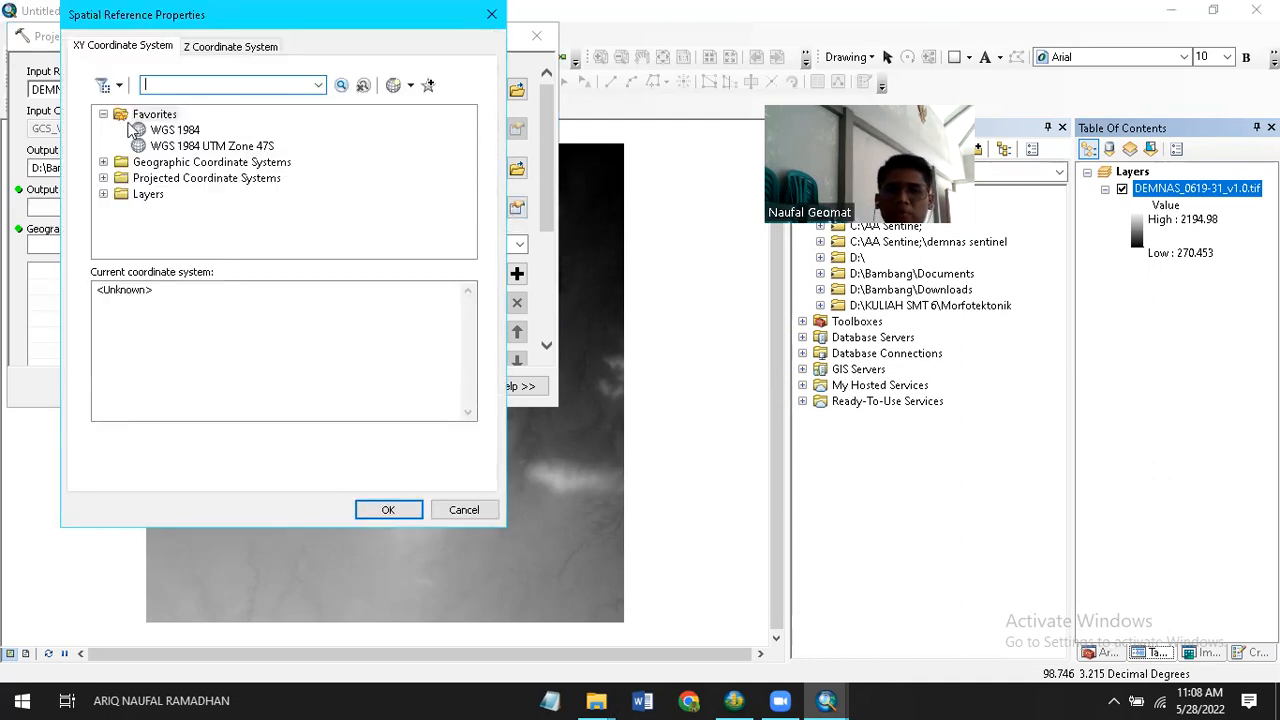
click(103, 178)
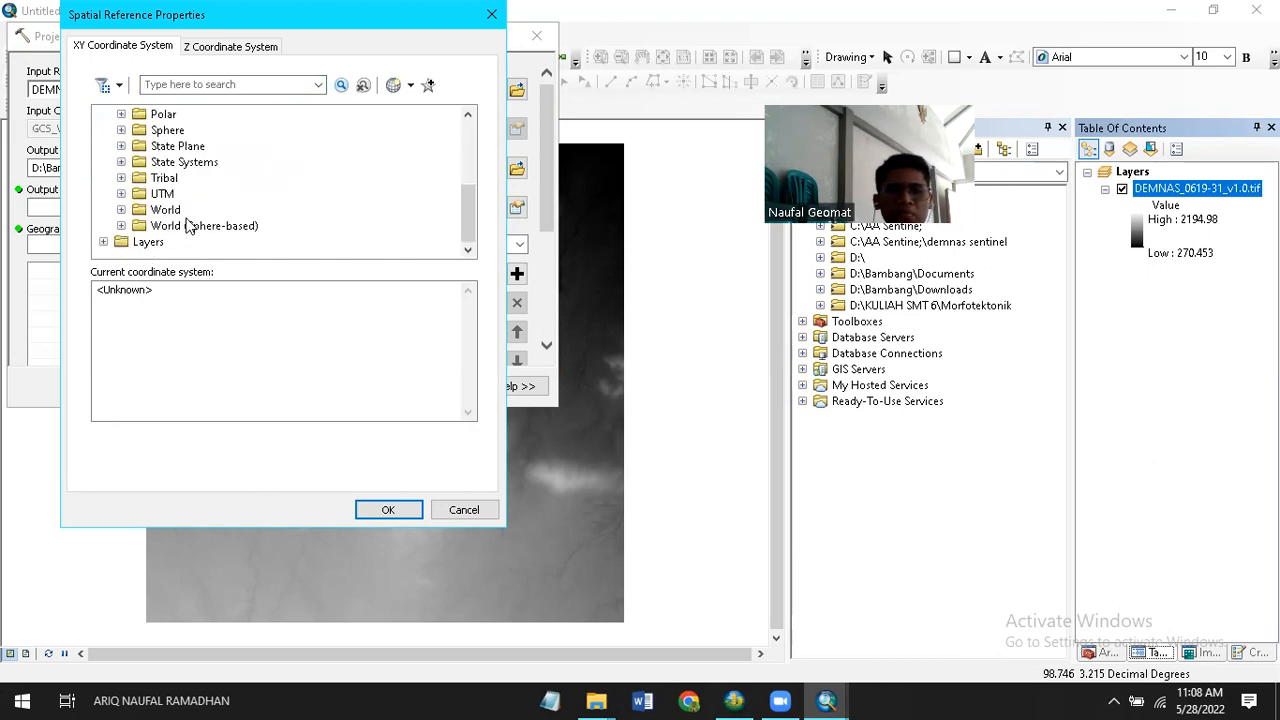
click(121, 193)
click(139, 193)
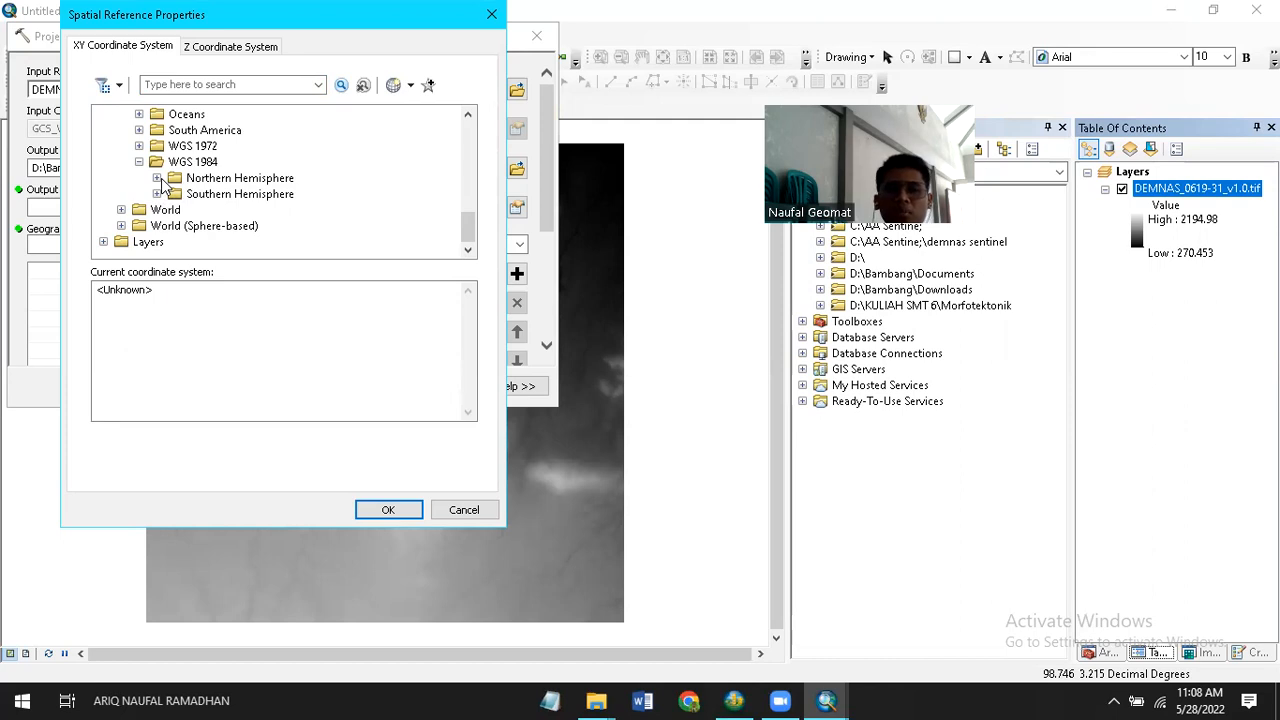
click(157, 178)
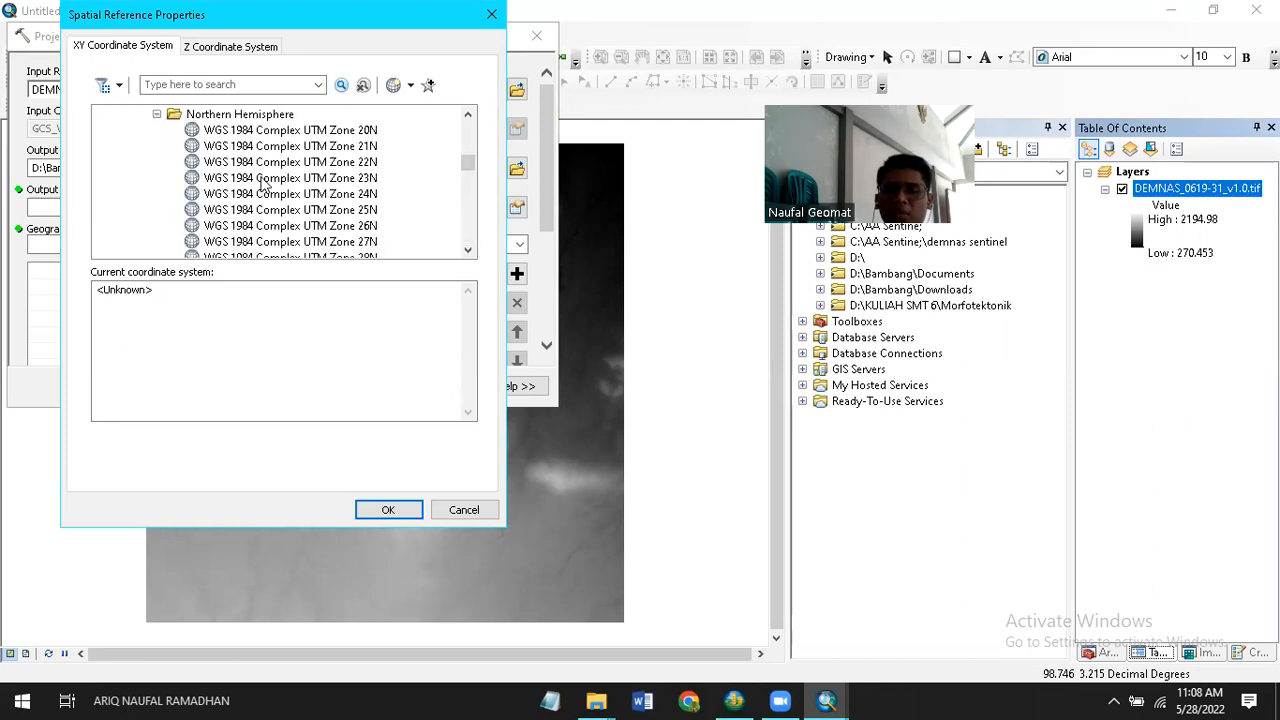
click(474, 177)
drag(474, 177, 474, 237)
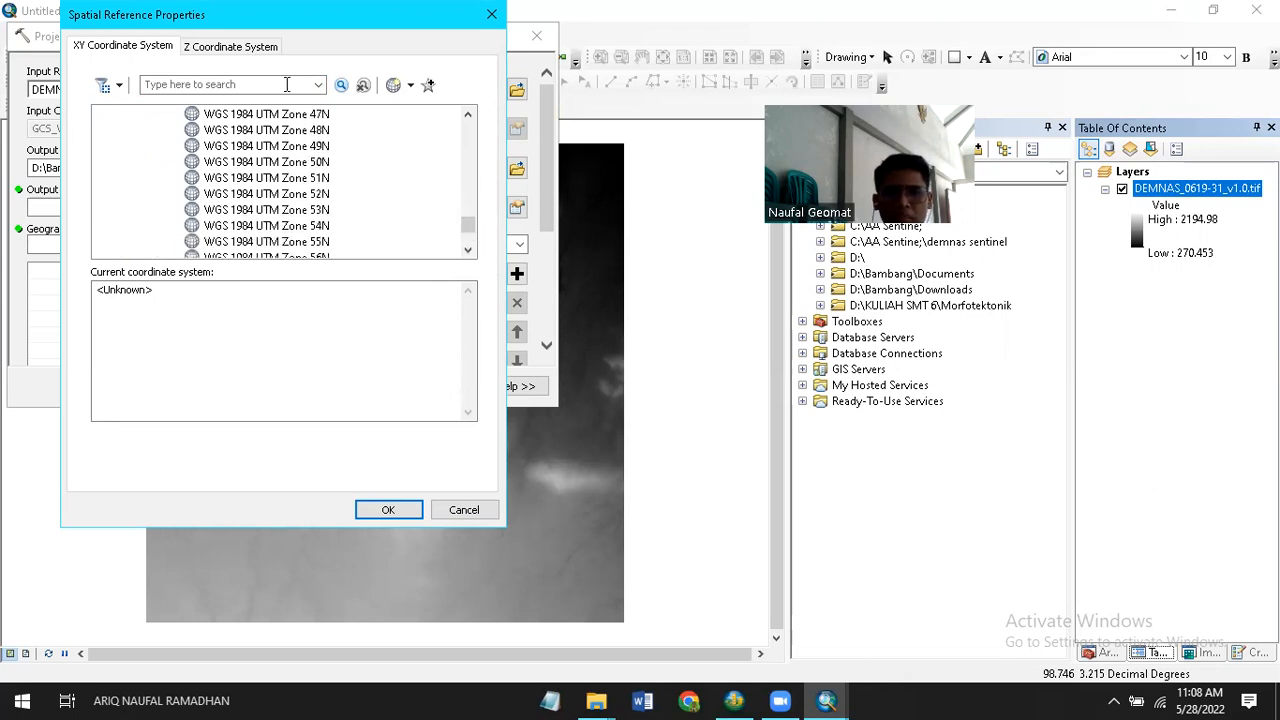
click(282, 118)
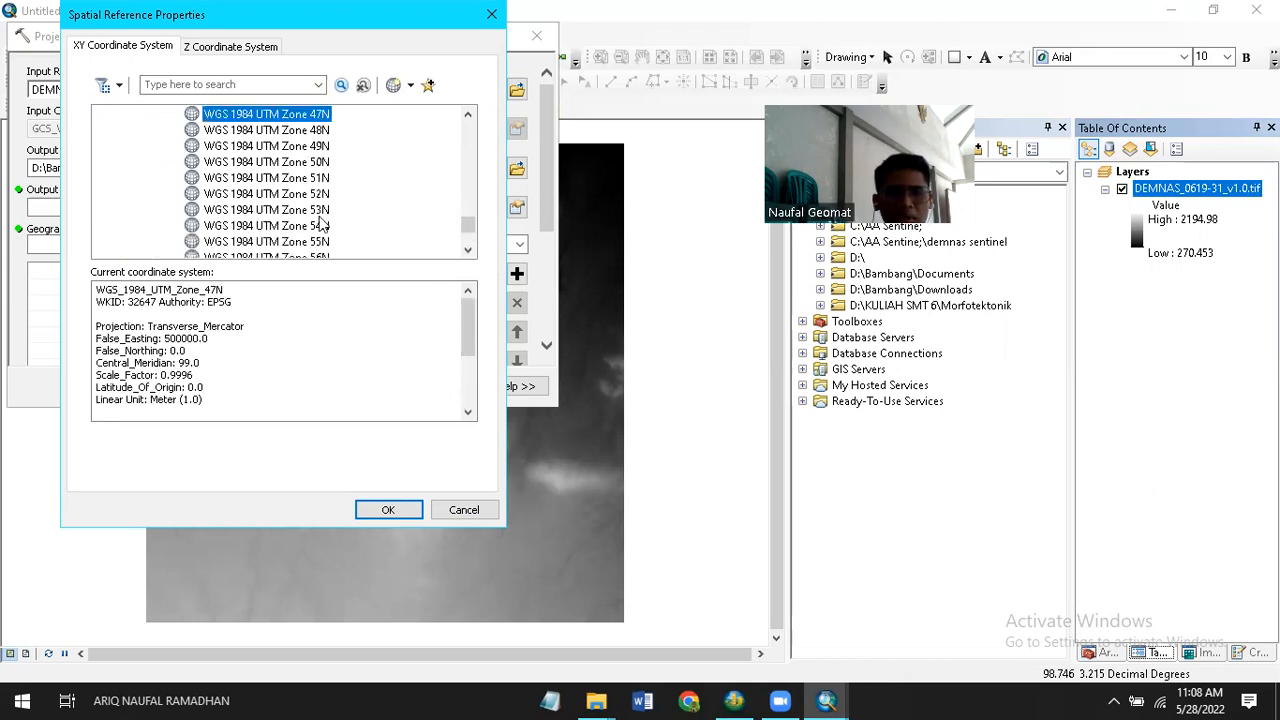
click(372, 510)
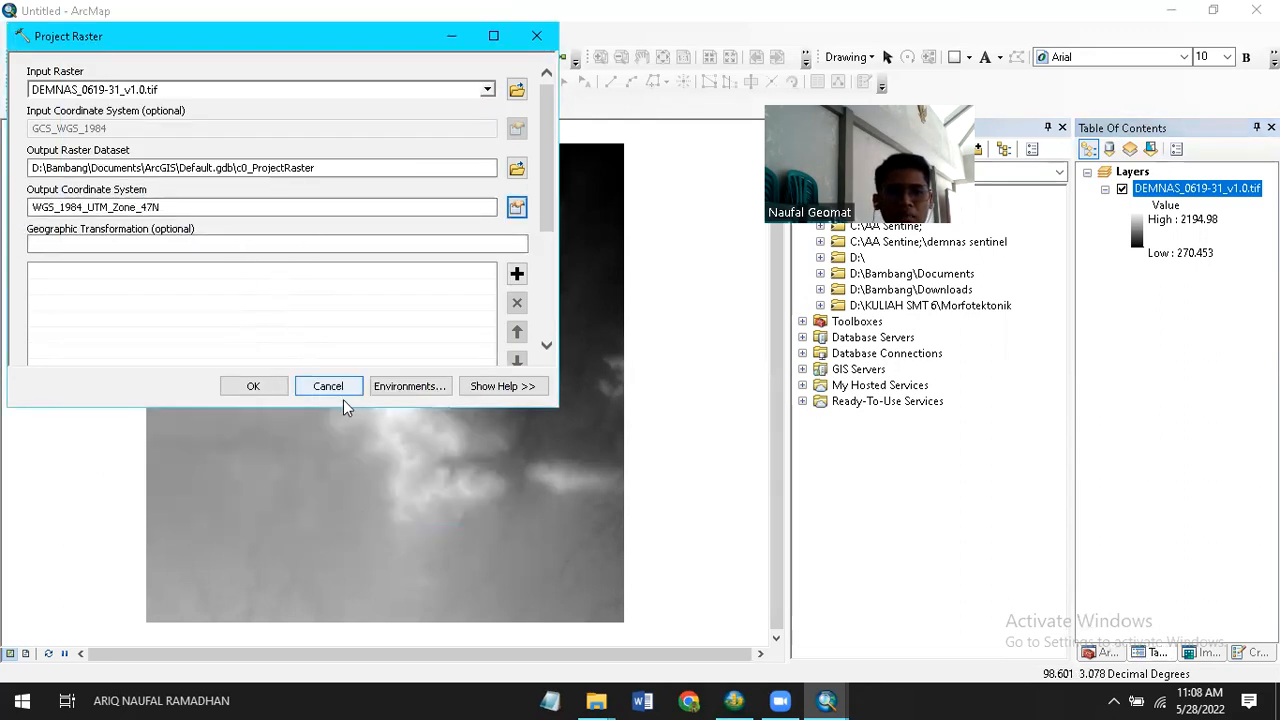
click(254, 387)
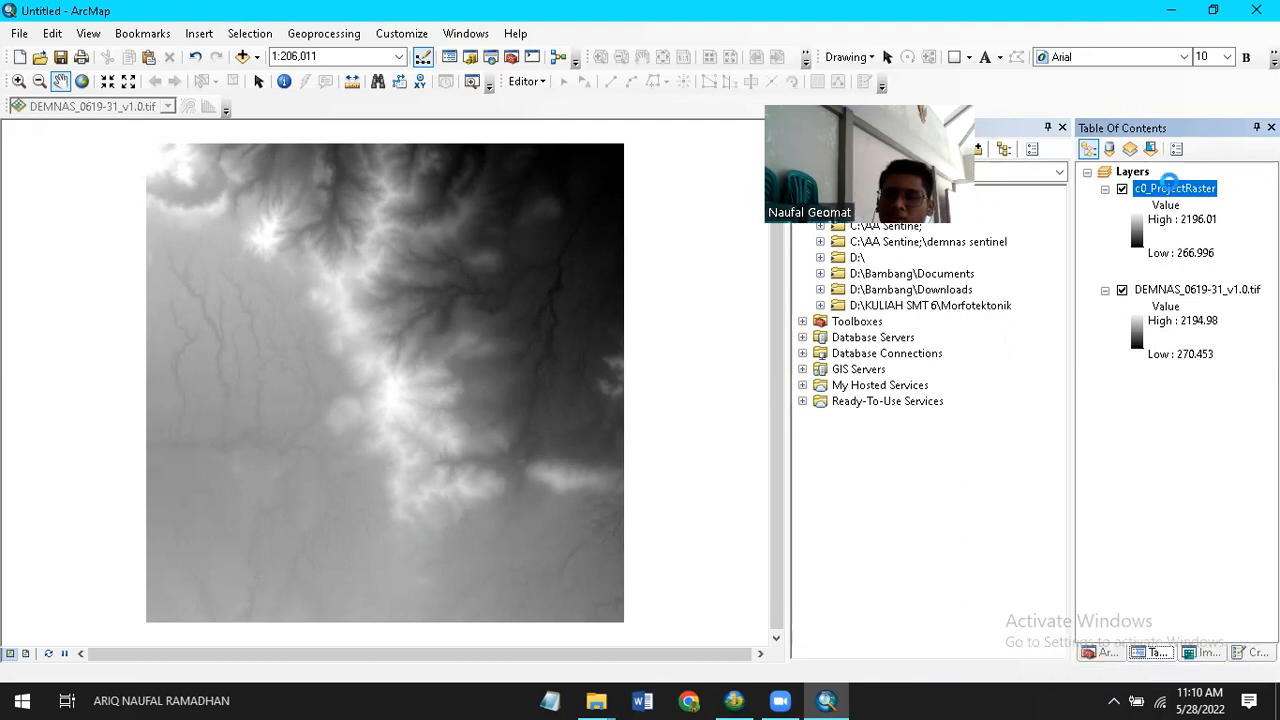
Open the layer properties of c0_ProjectRaster and check its source database and raster name.
right_click(1169, 188)
click(1170, 459)
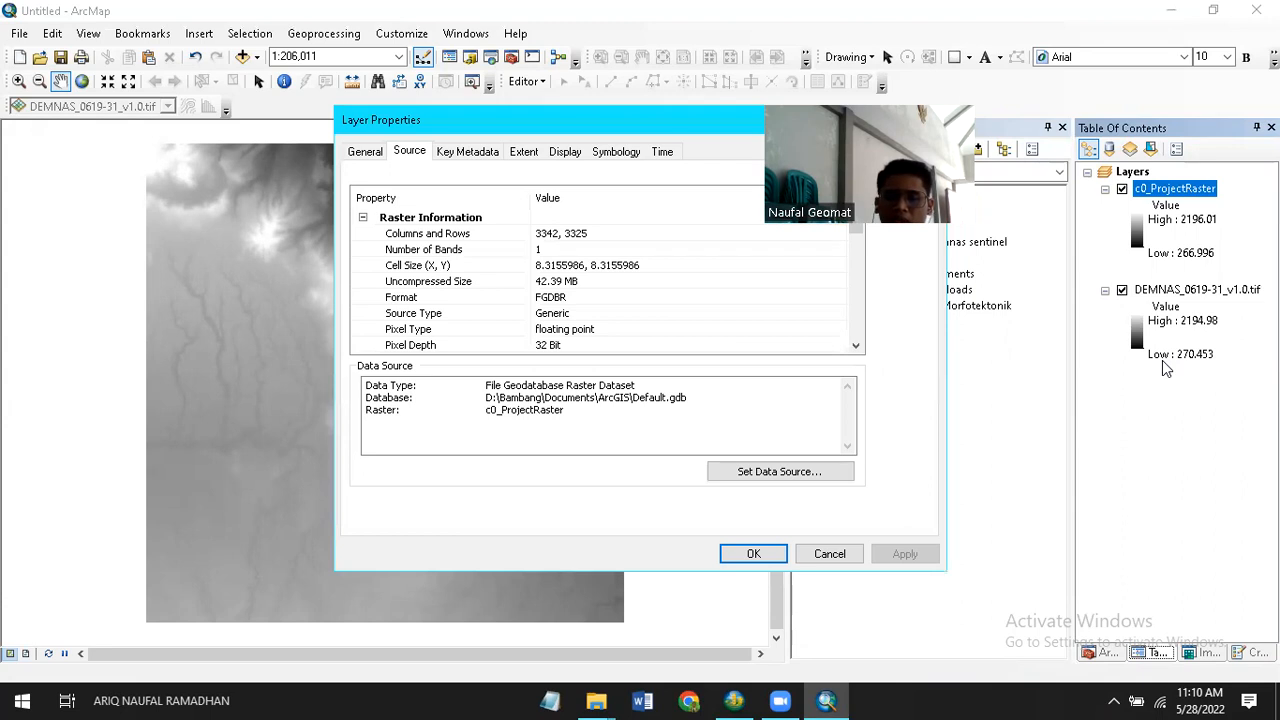
drag(485, 397, 590, 414)
click(611, 409)
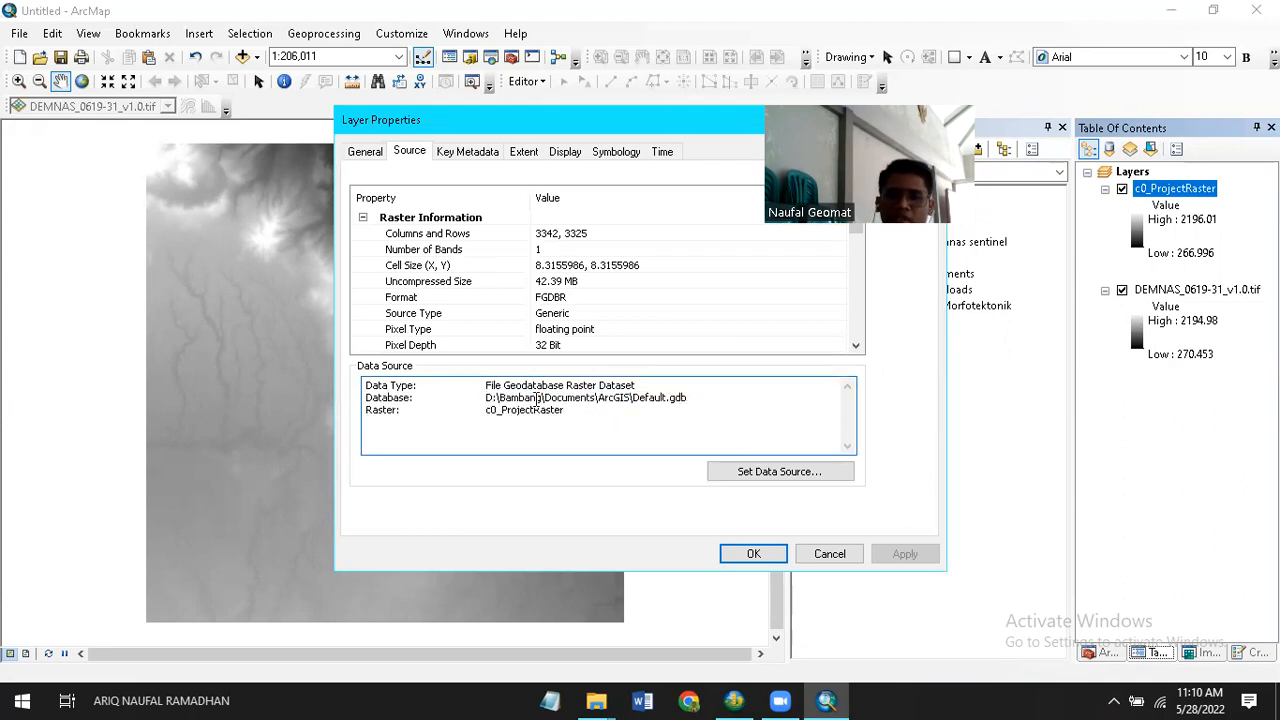
drag(588, 118, 370, 100)
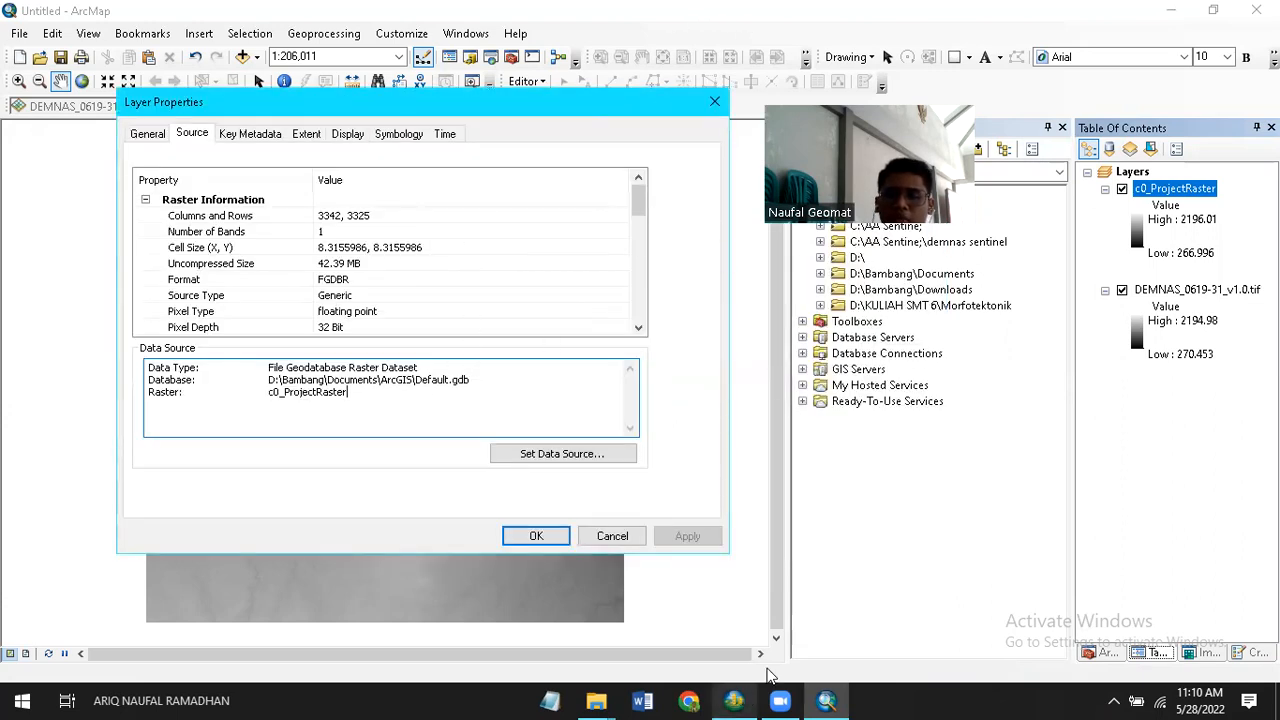
Switch to ArcScene, start adding data and look through the demnas sentinel folder for the projected raster.
mouse_move(740, 700)
click(742, 615)
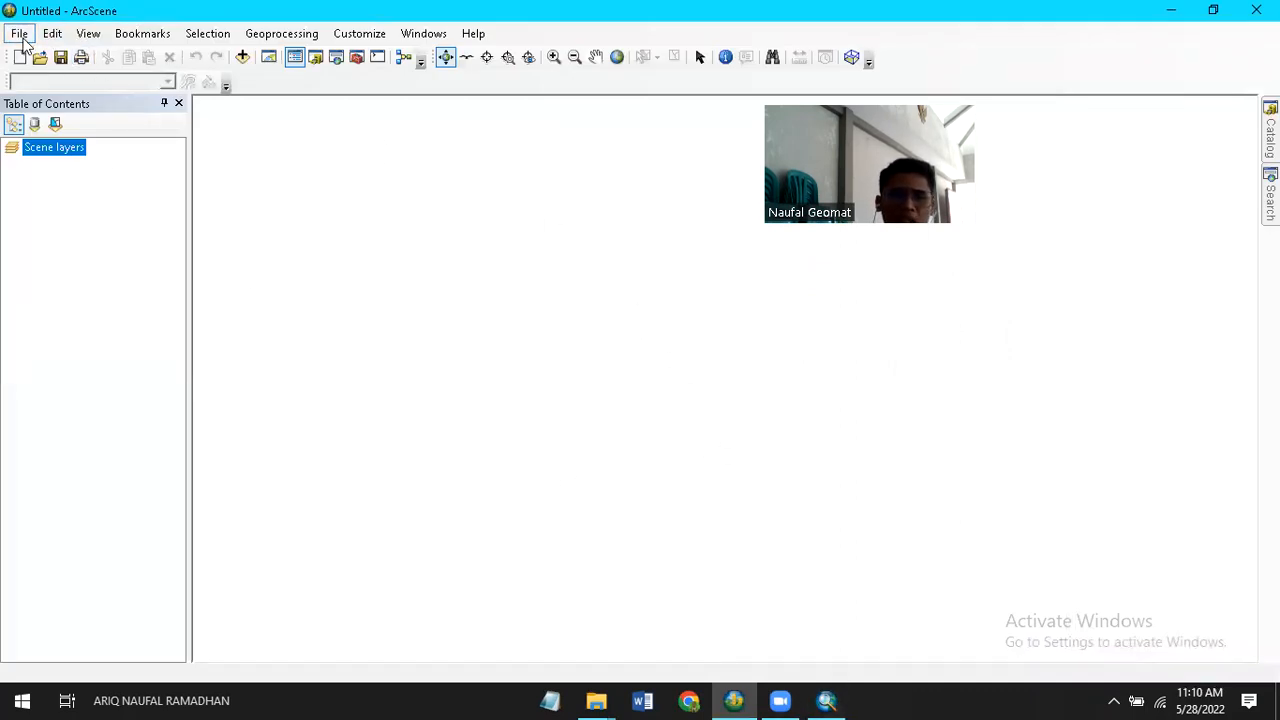
click(20, 36)
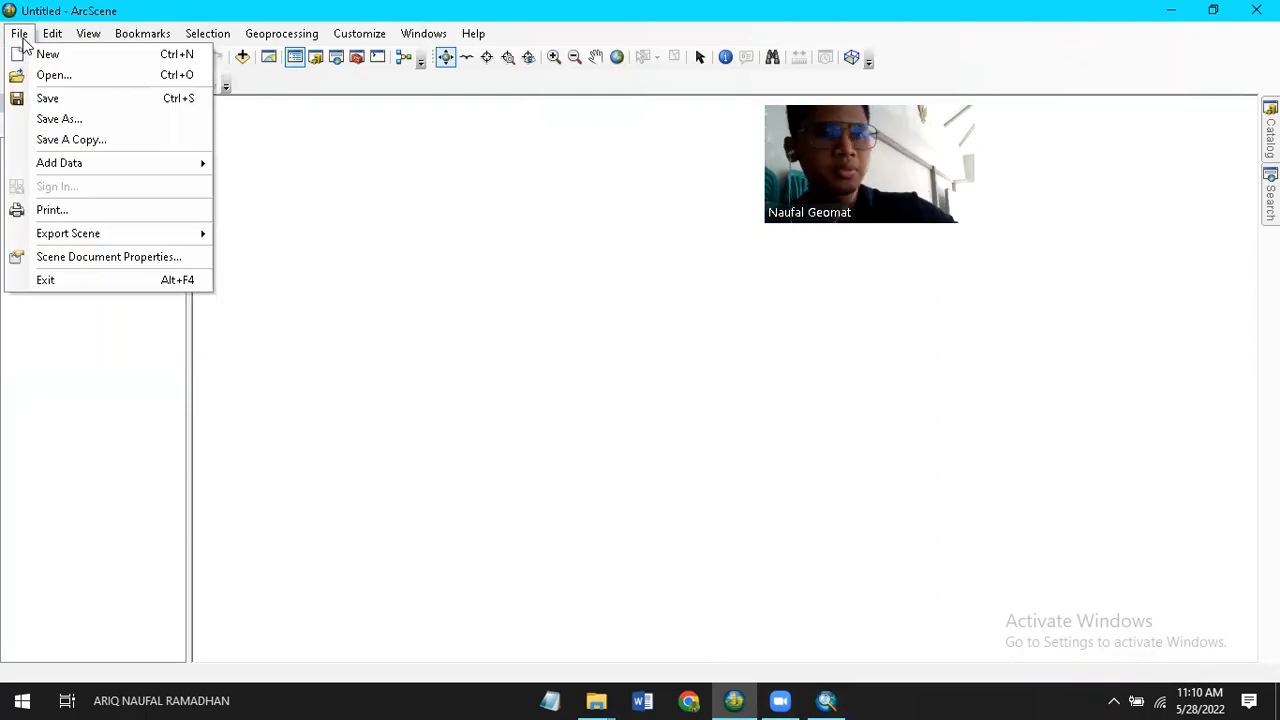
click(317, 137)
click(242, 57)
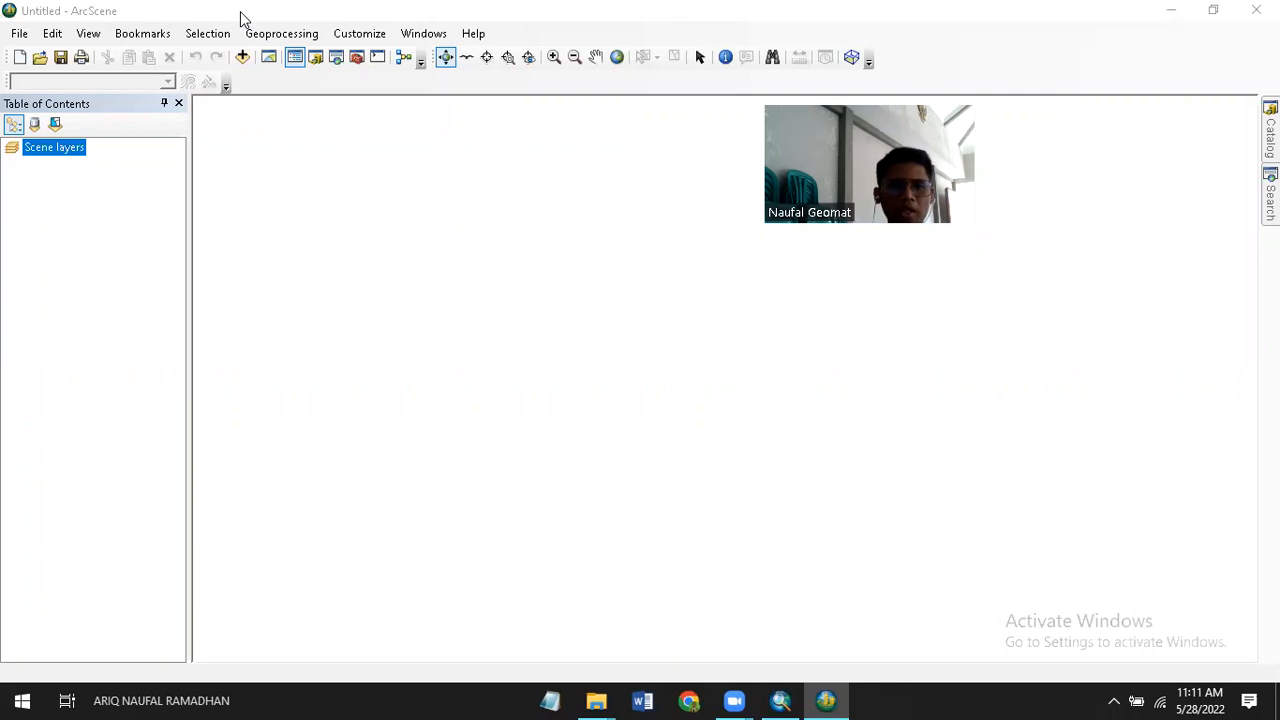
click(242, 57)
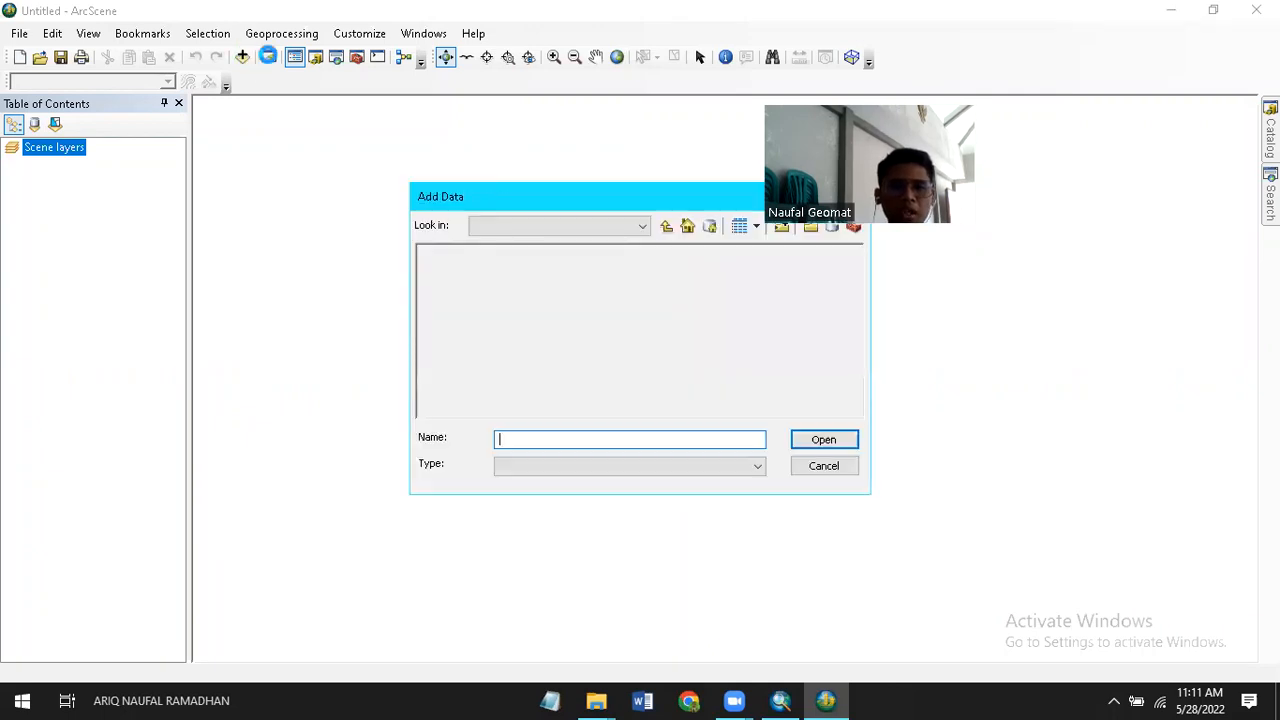
drag(440, 410, 540, 411)
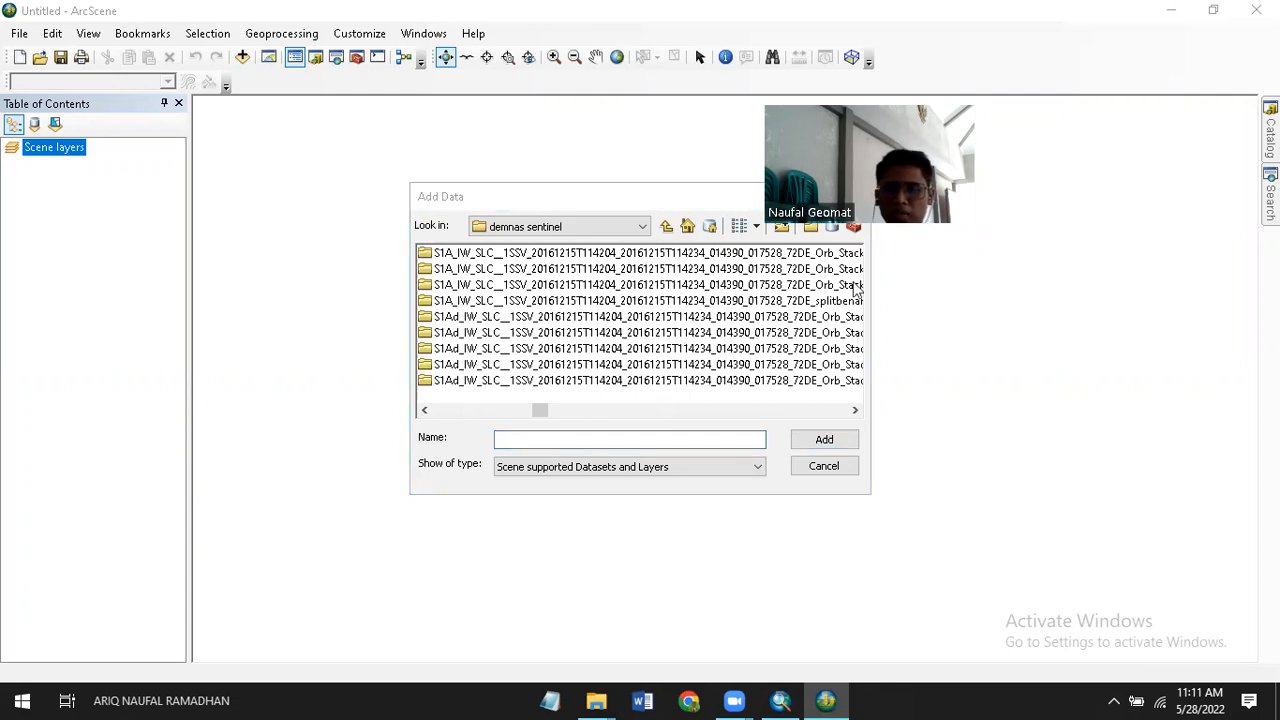
drag(540, 410, 736, 411)
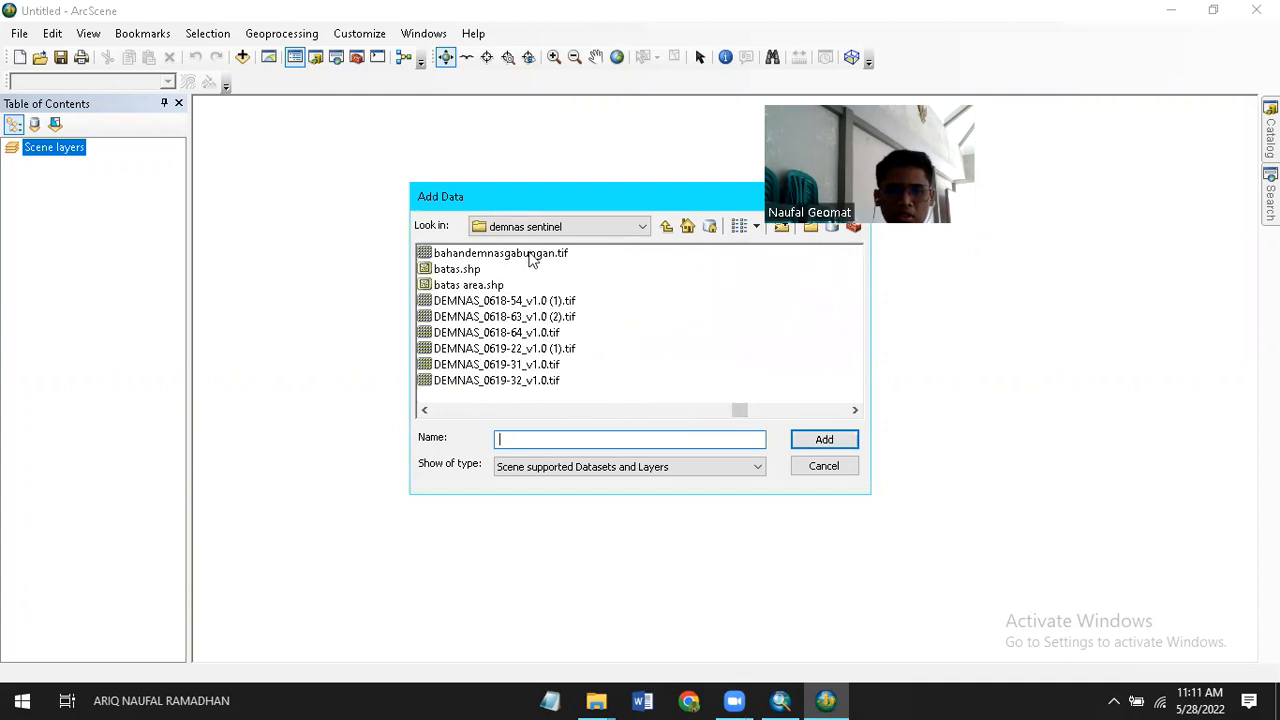
drag(742, 411, 828, 413)
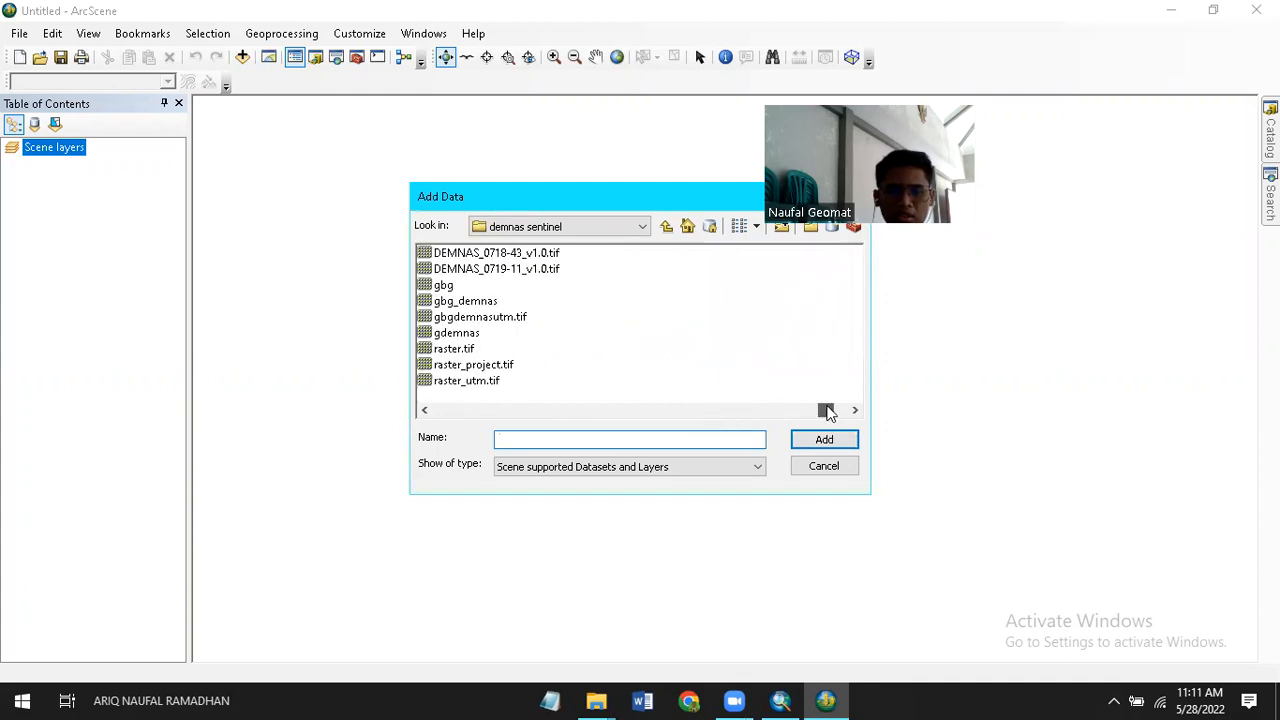
Add the c0_ProjectRaster dataset from the Default.gdb geodatabase in the ArcGIS documents folder to the scene.
click(643, 226)
click(600, 336)
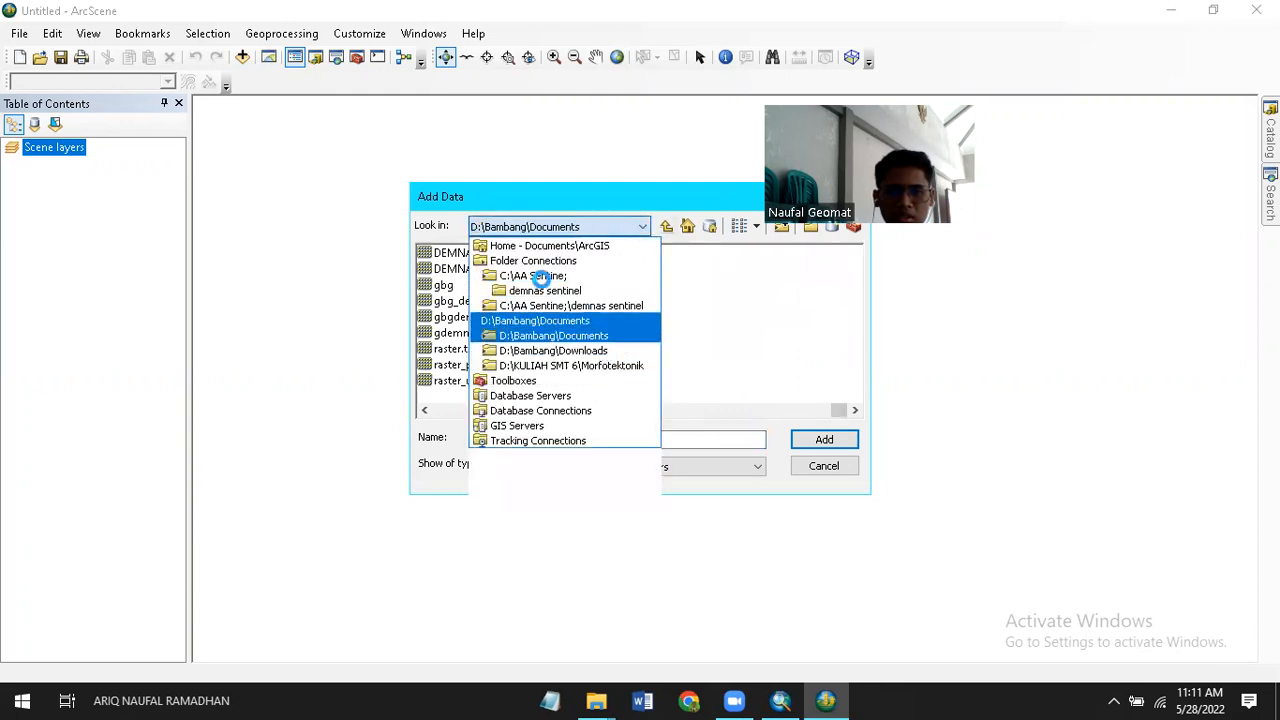
double_click(452, 269)
double_click(505, 302)
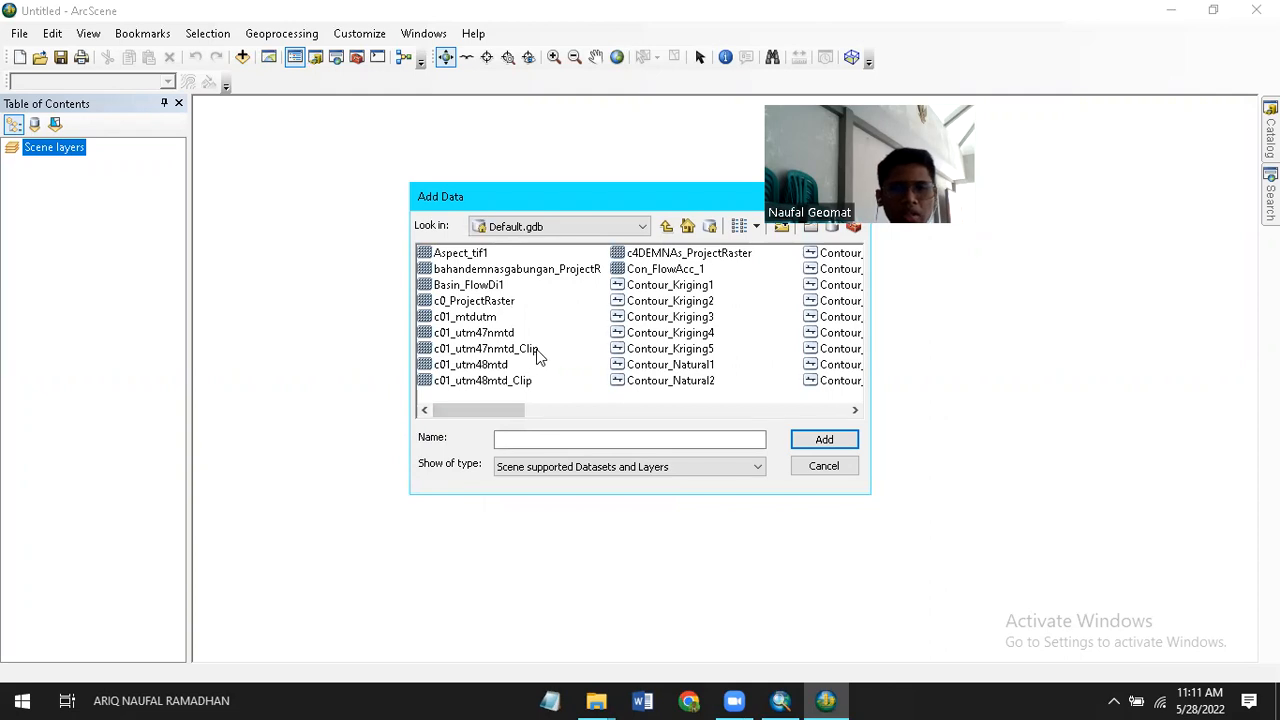
key(alt+Tab)
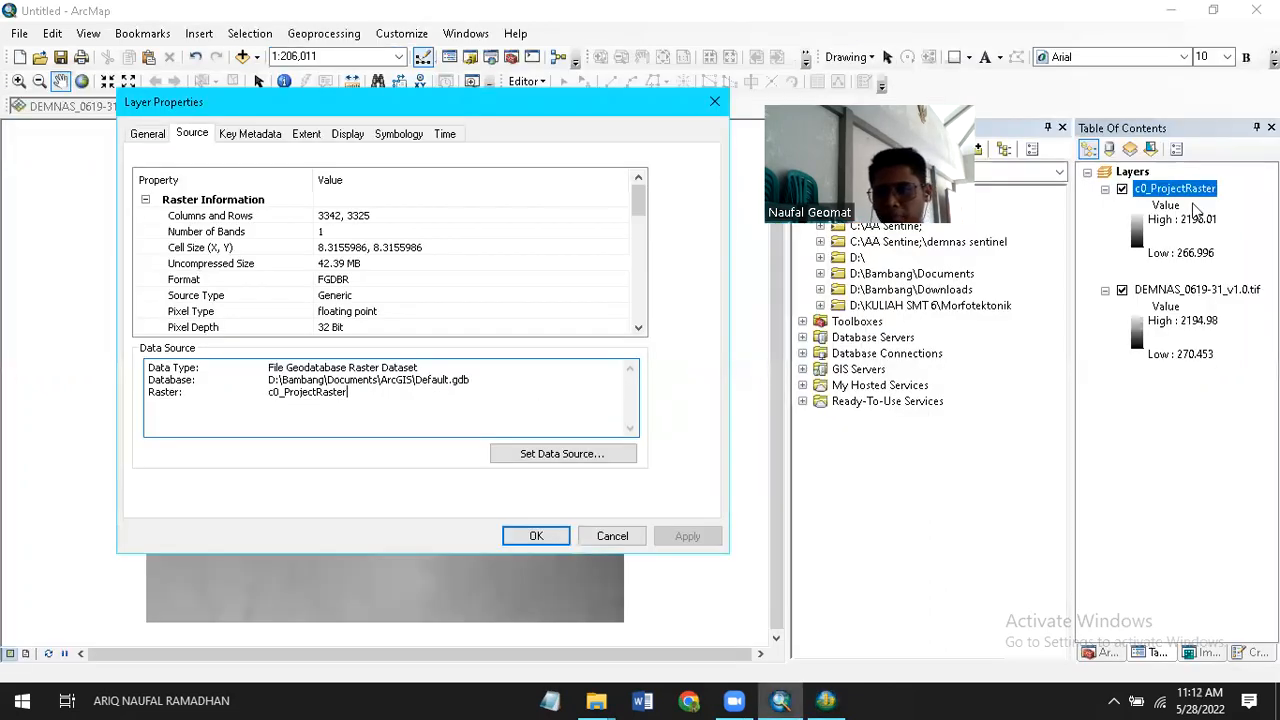
key(alt+Tab)
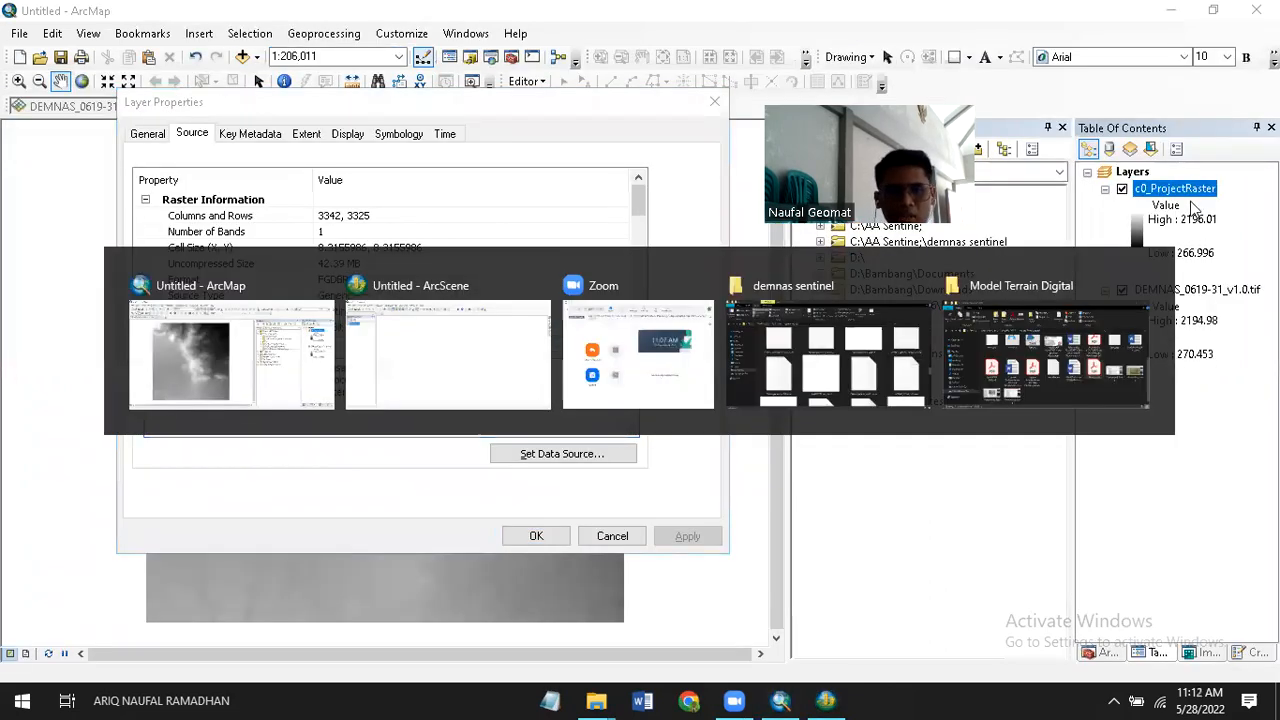
click(487, 302)
click(823, 439)
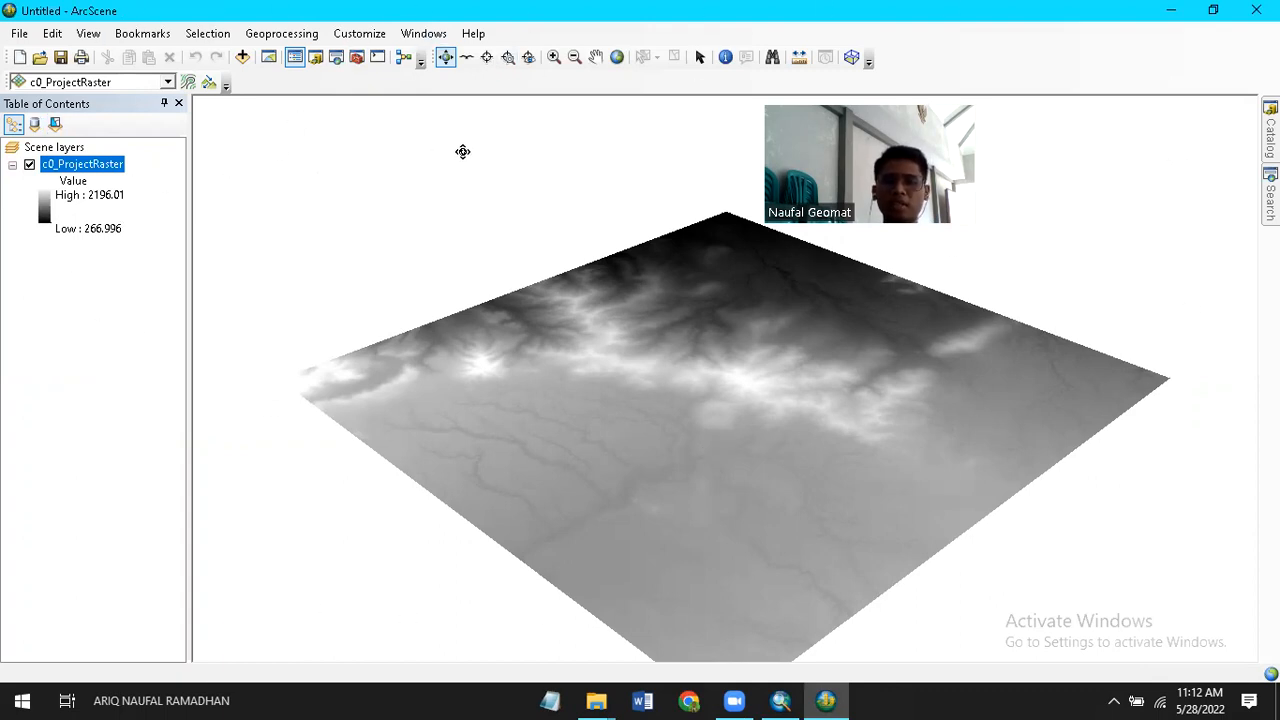
Set the scene's coordinate system to WGS 1984 UTM Zone 47N in the scene properties.
right_click(74, 150)
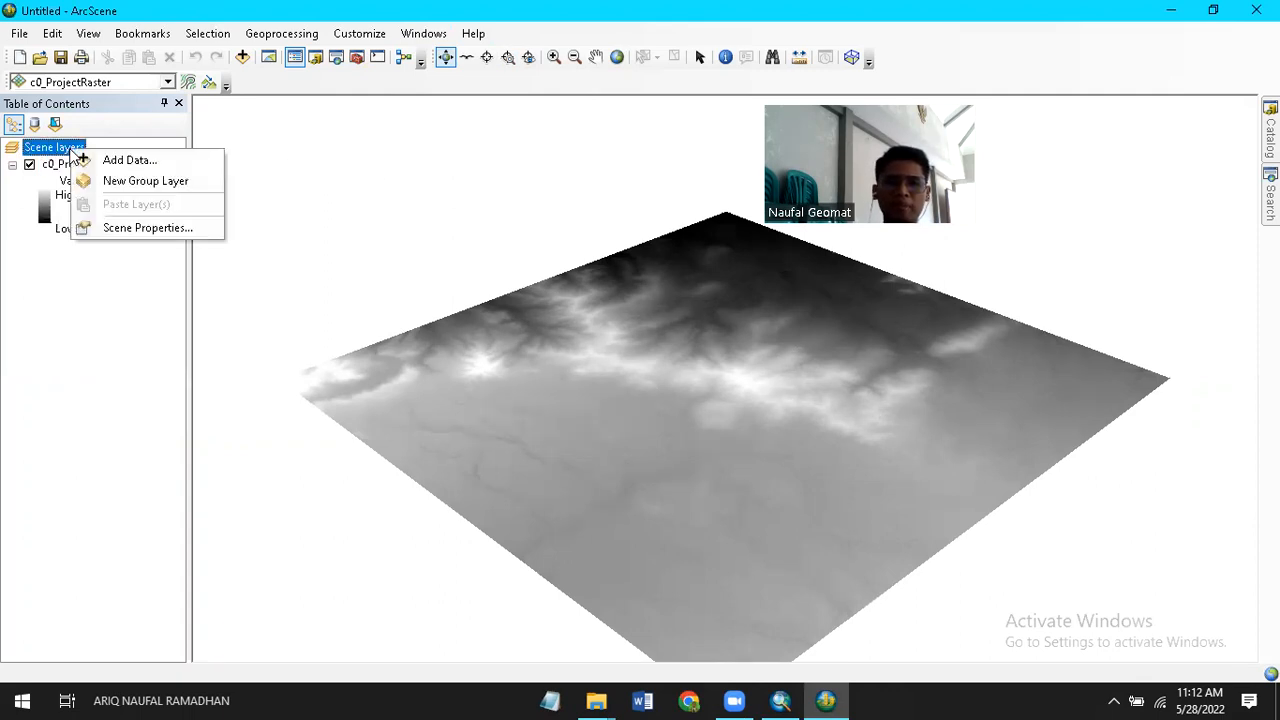
click(52, 150)
right_click(56, 149)
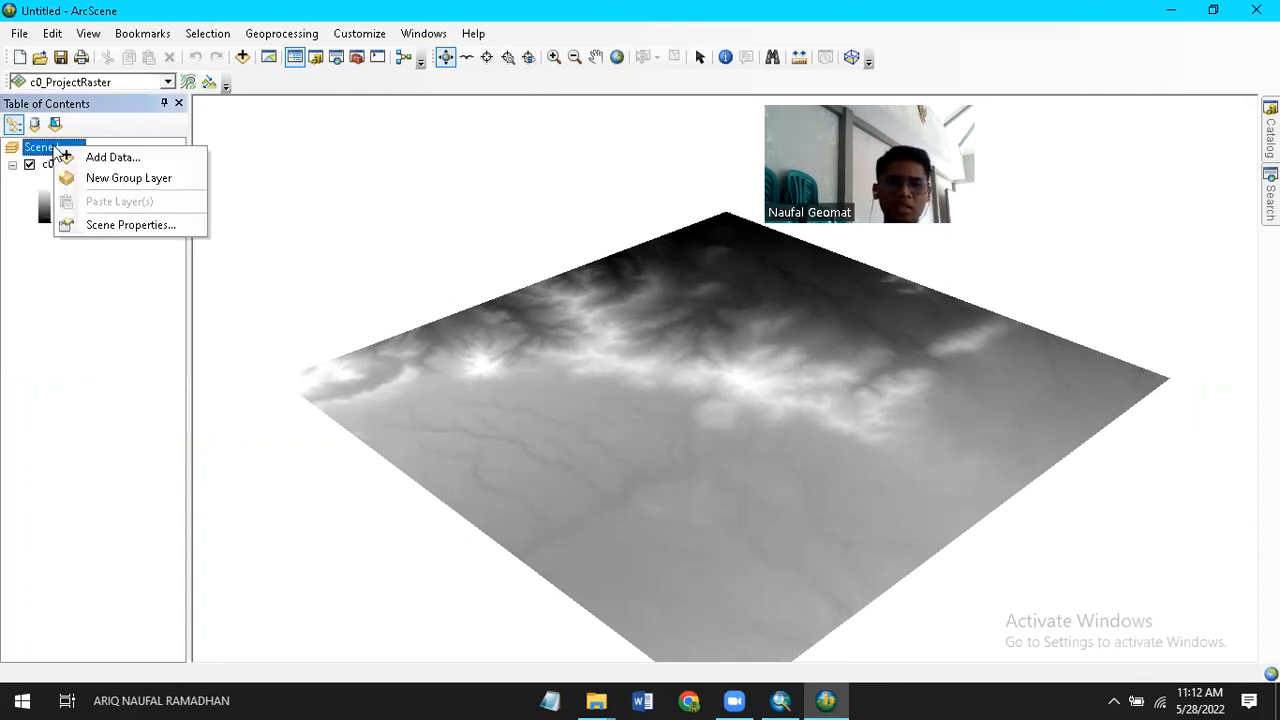
click(163, 223)
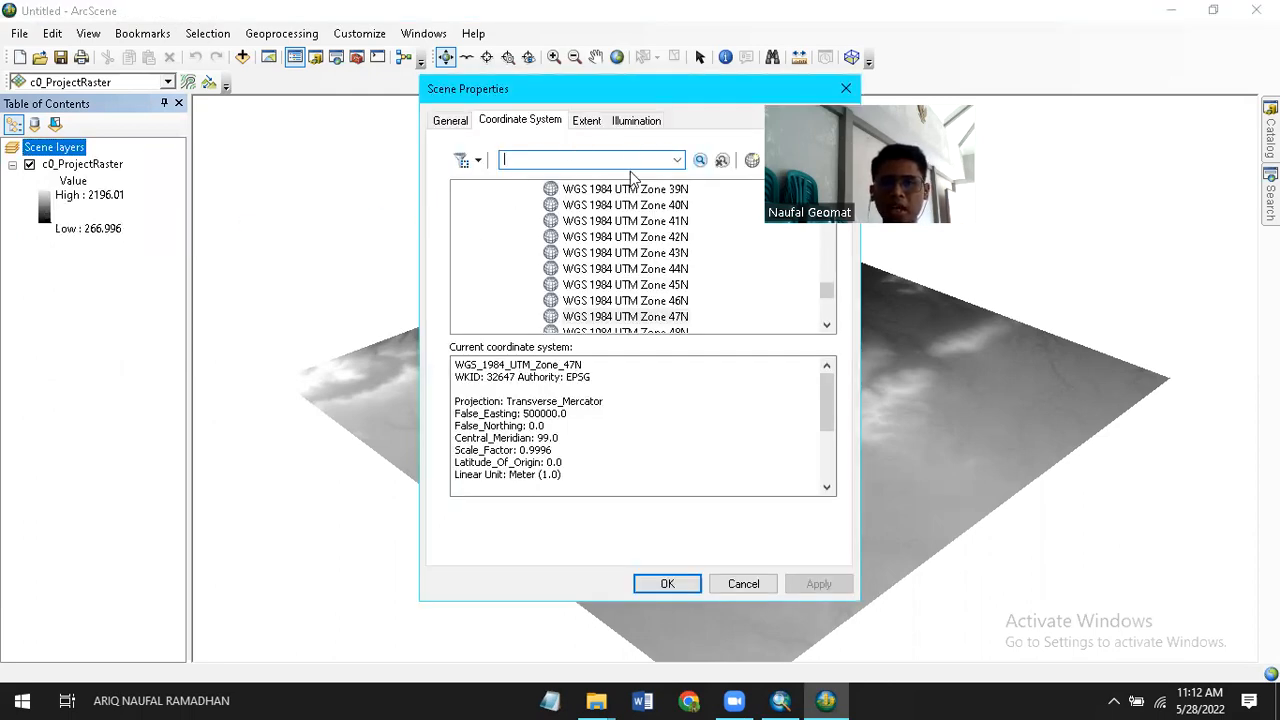
click(674, 317)
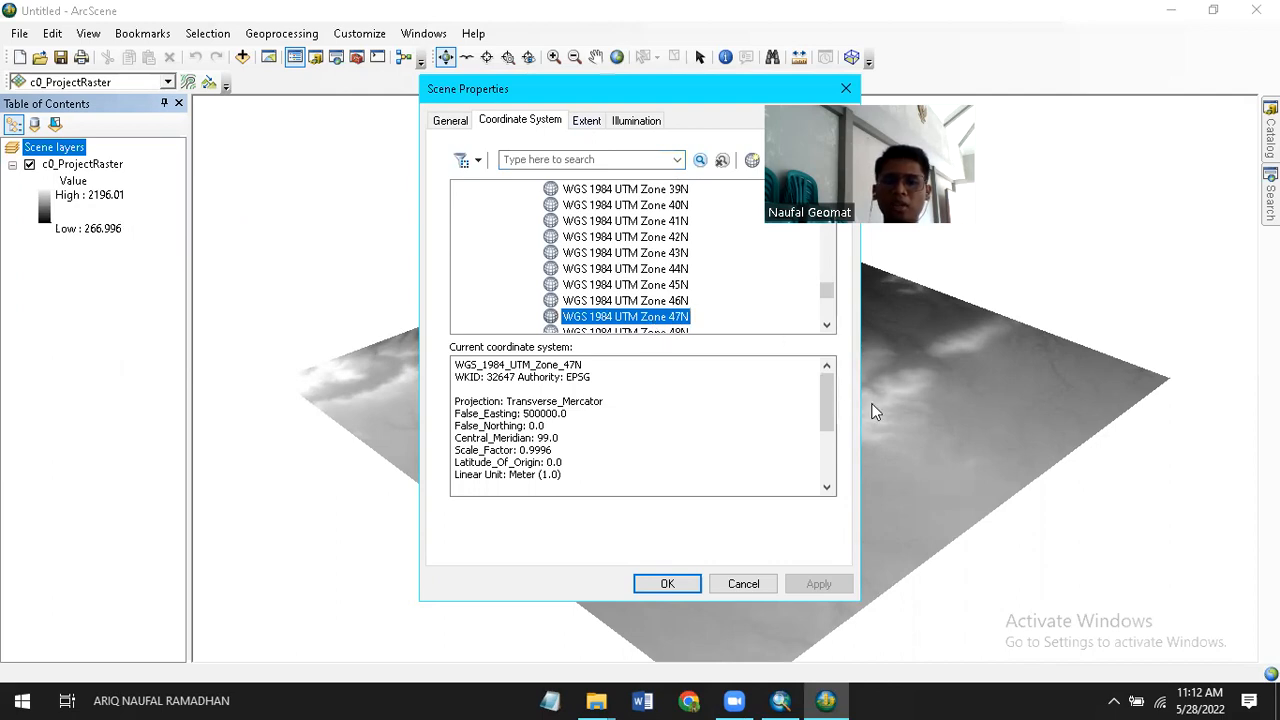
click(682, 585)
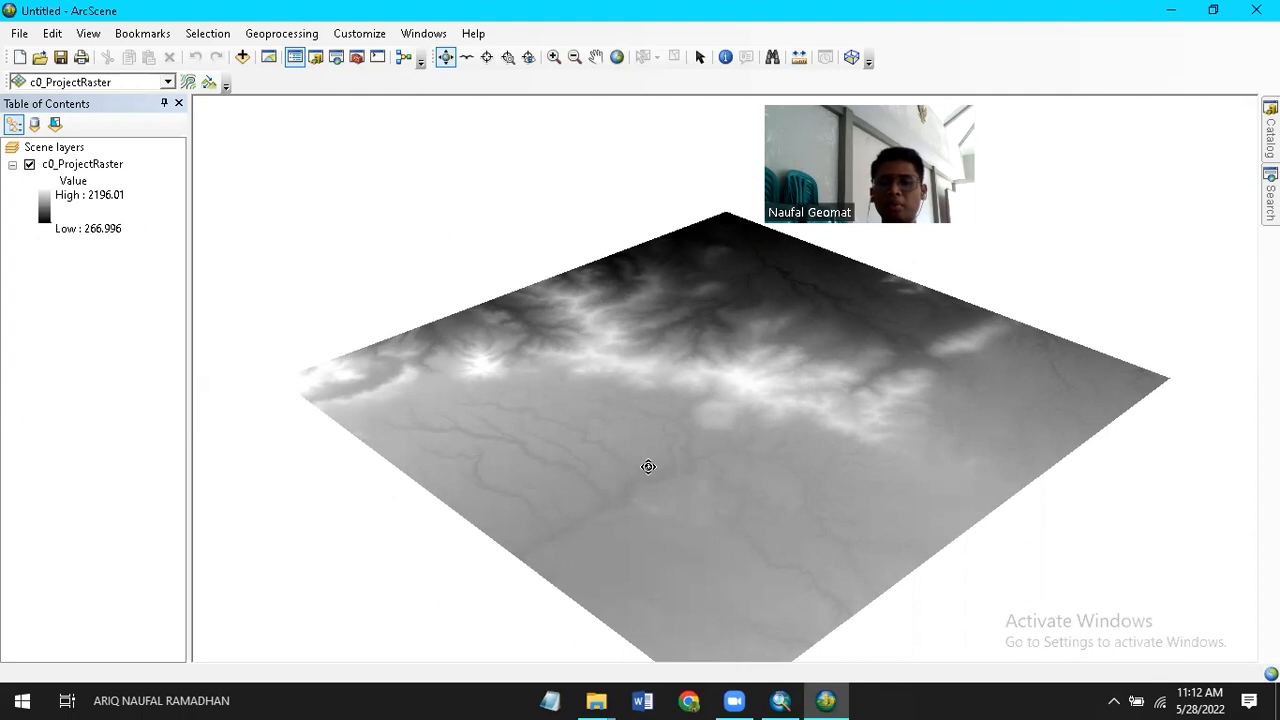
Set the base heights of the c0_ProjectRaster layer to float on its own c0_ProjectRaster surface.
right_click(96, 168)
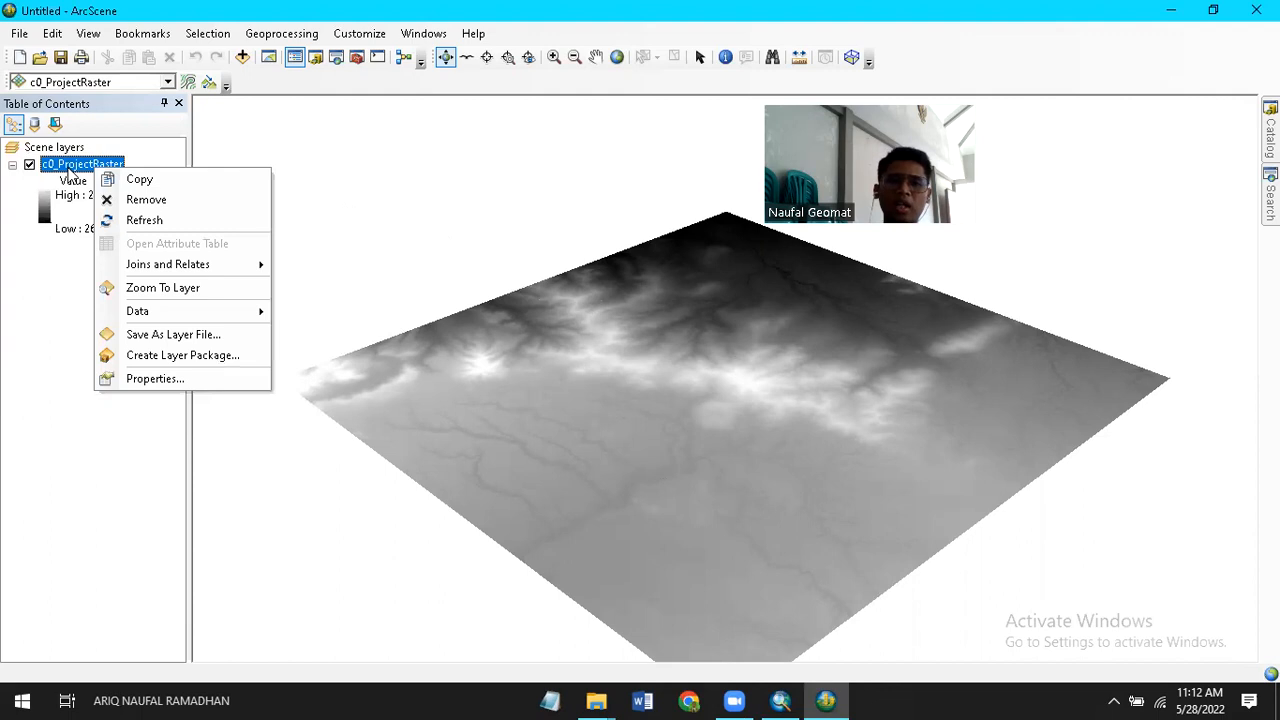
click(180, 377)
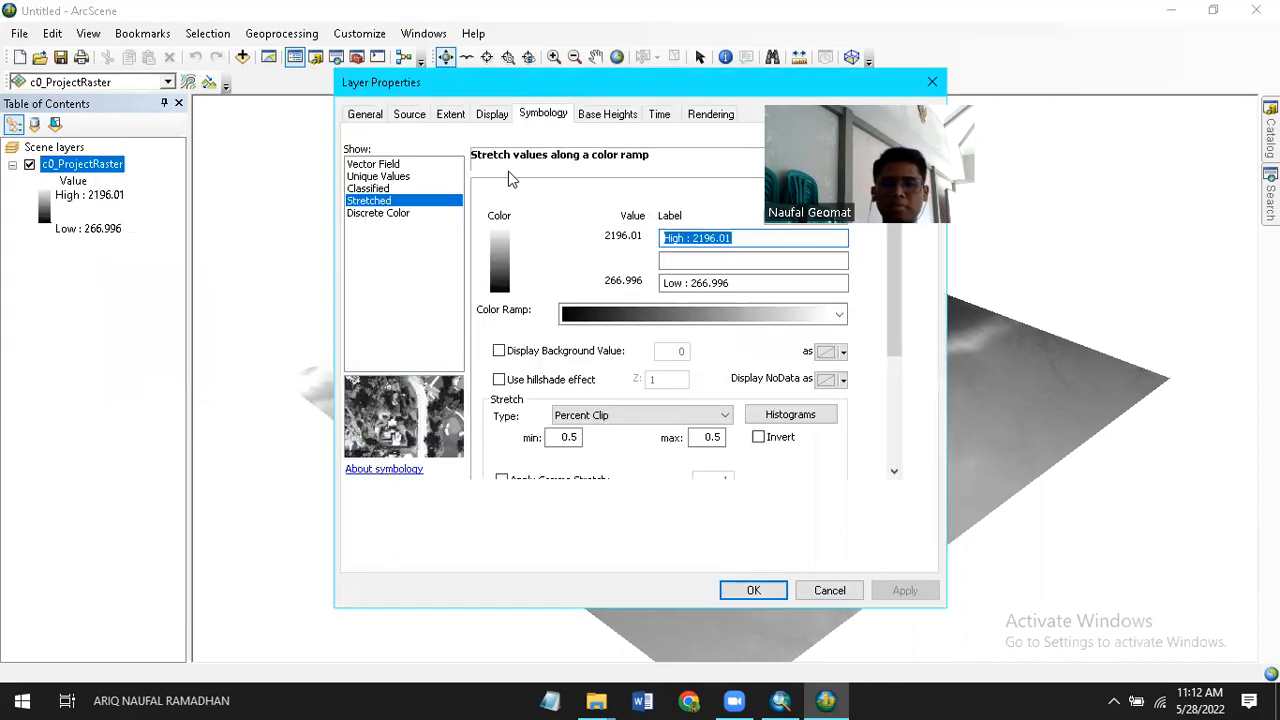
click(628, 116)
drag(658, 84, 286, 16)
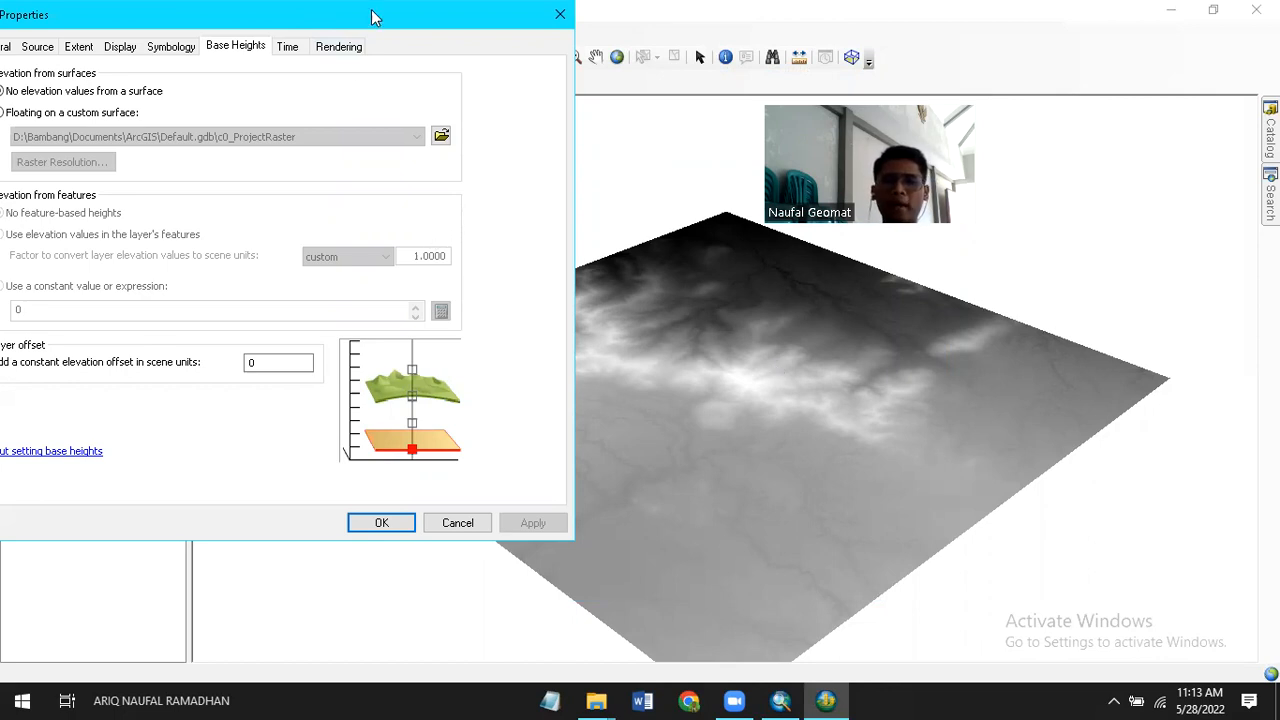
drag(398, 17, 505, 38)
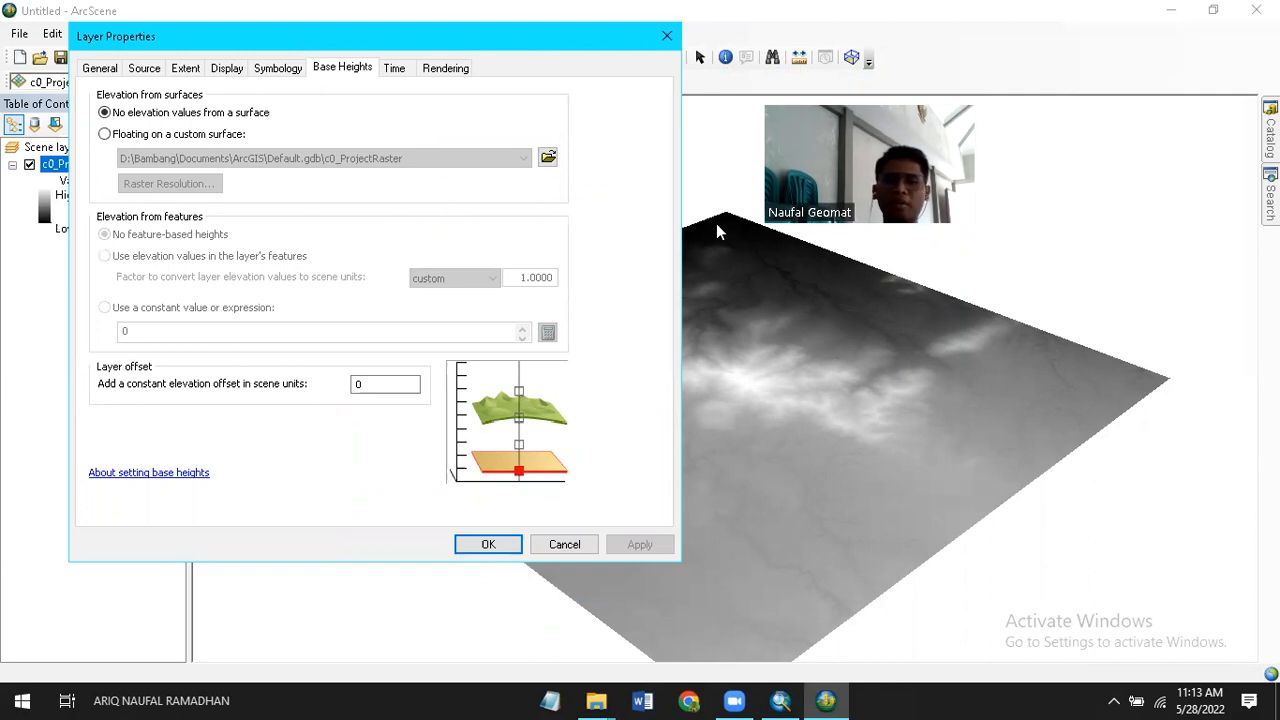
click(123, 137)
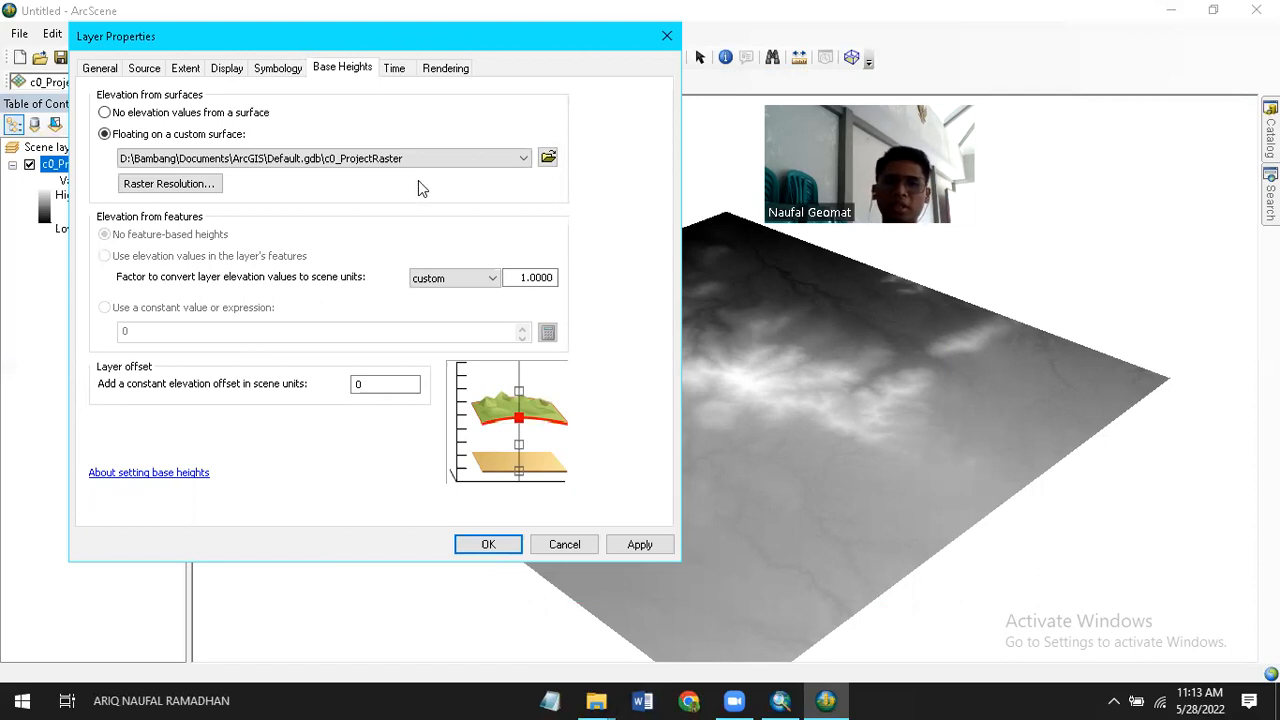
click(636, 544)
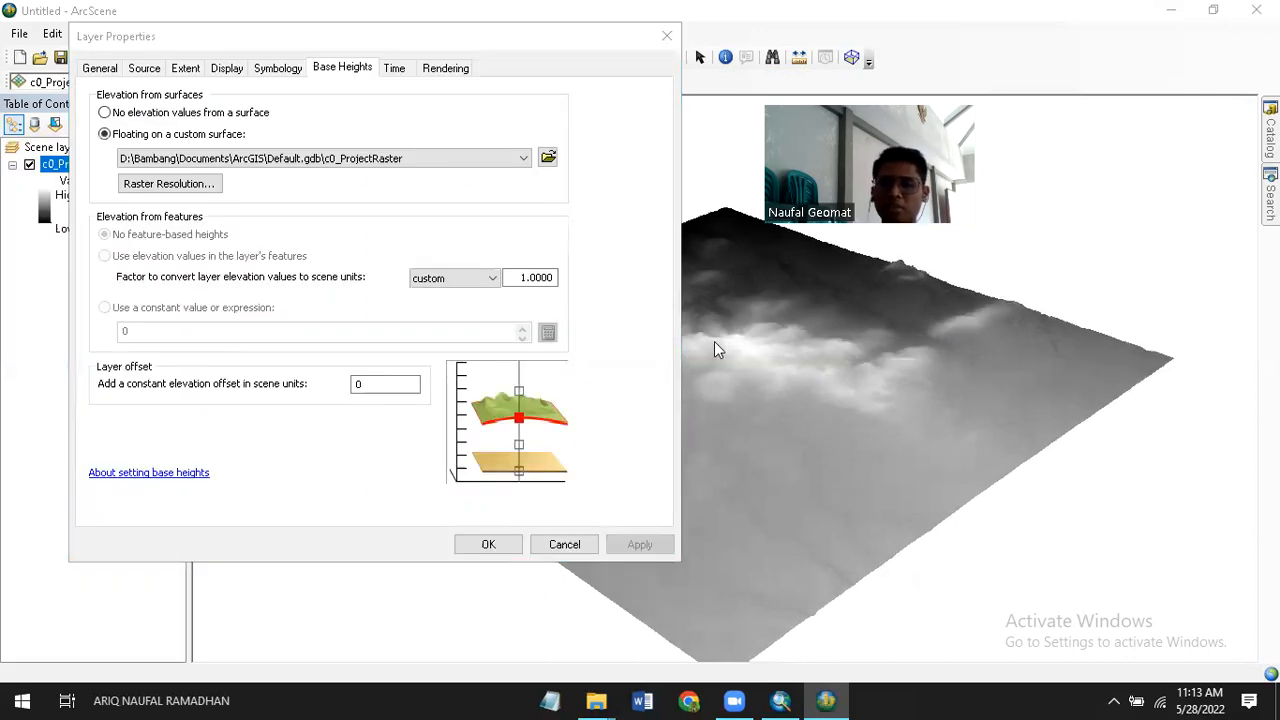
click(503, 544)
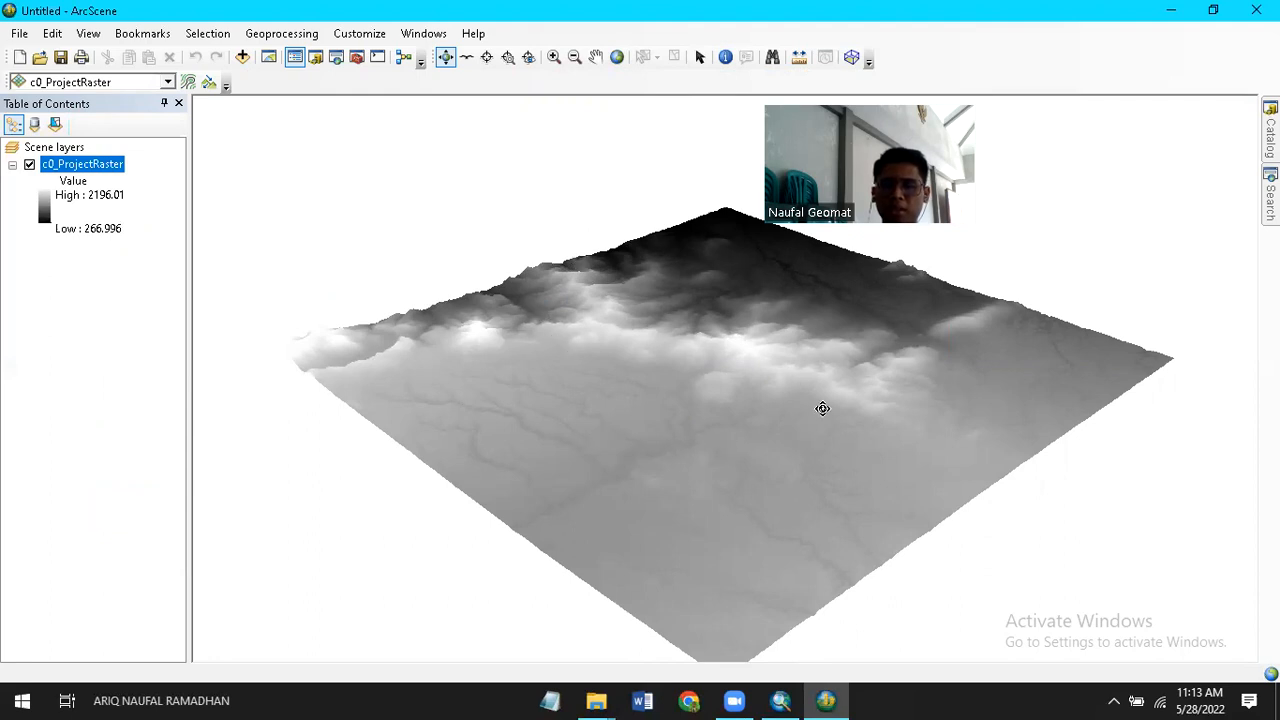
Examine the relief of the raised terrain surface from several angles and distances.
scroll(494, 377, down, 4)
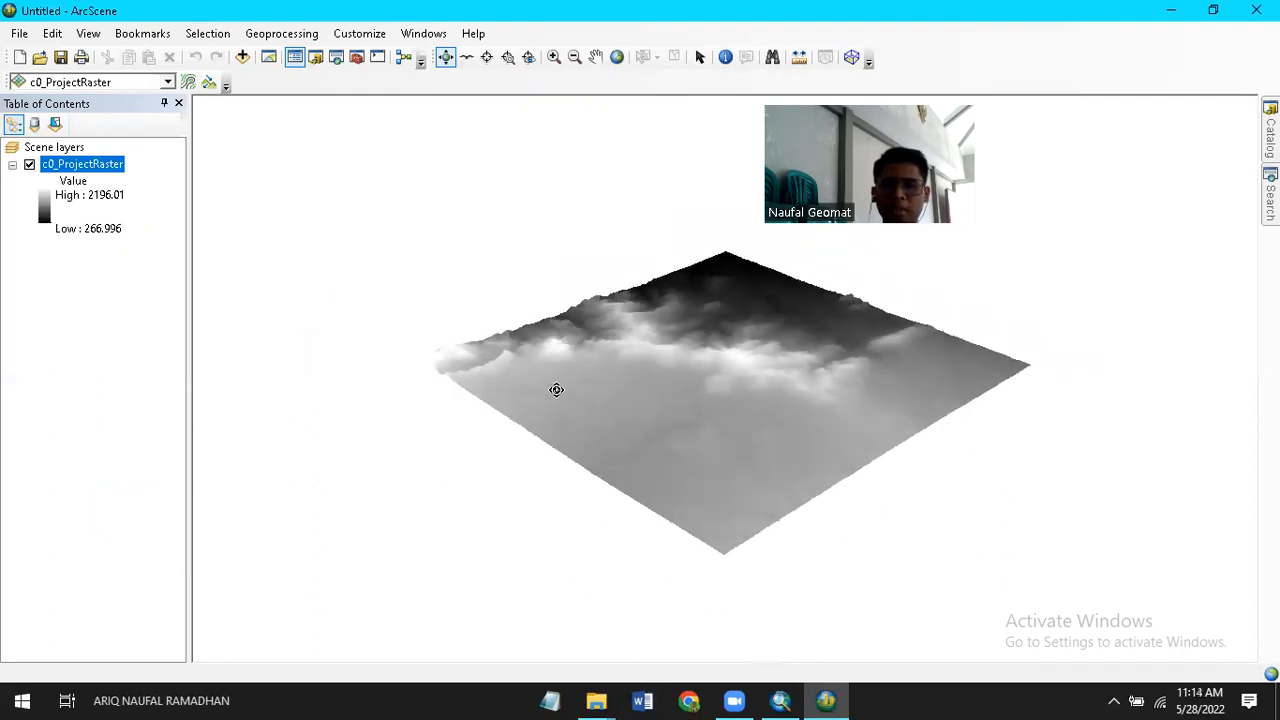
drag(594, 364, 603, 409)
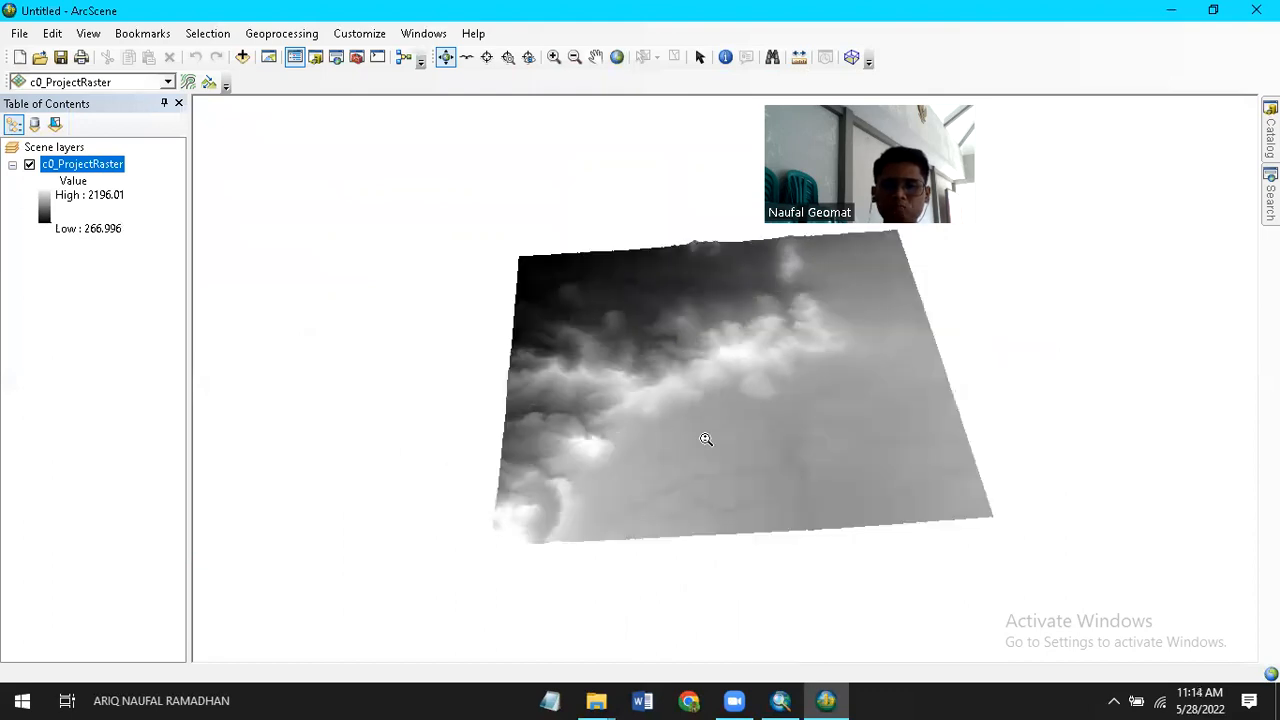
drag(703, 440, 663, 506)
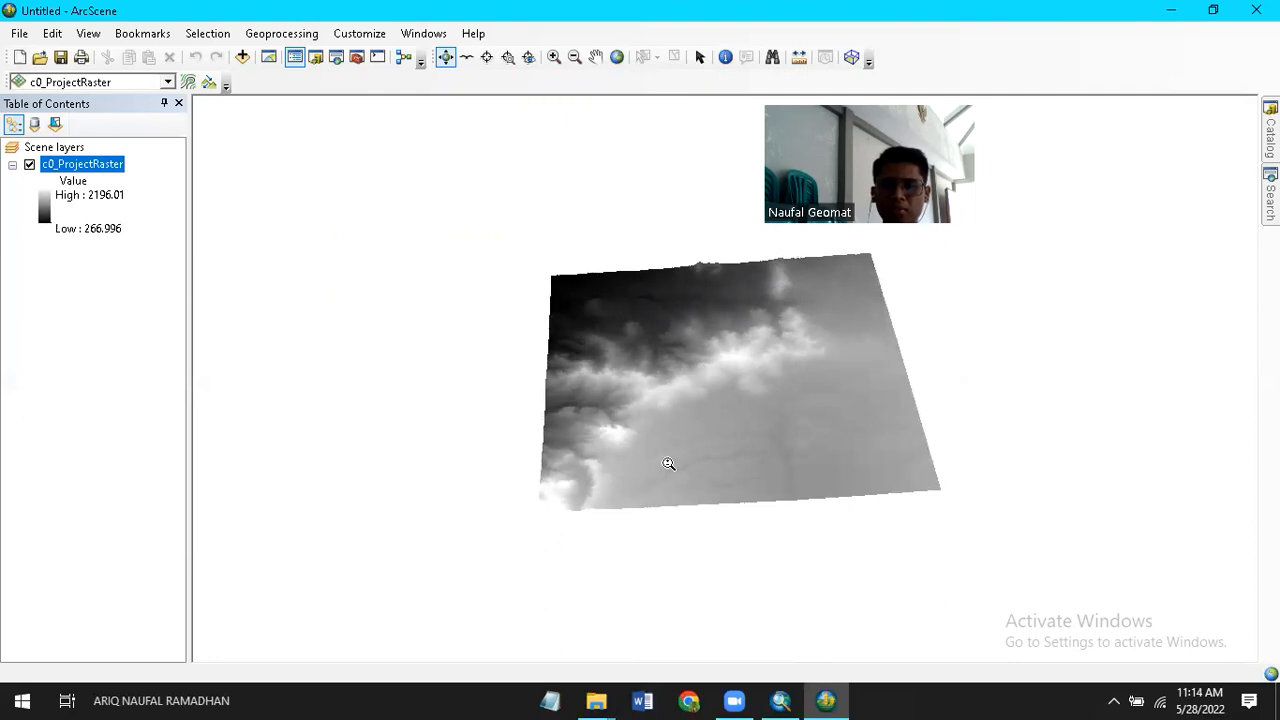
scroll(643, 459, down, 1)
scroll(643, 441, down, 1)
scroll(655, 424, up, 1)
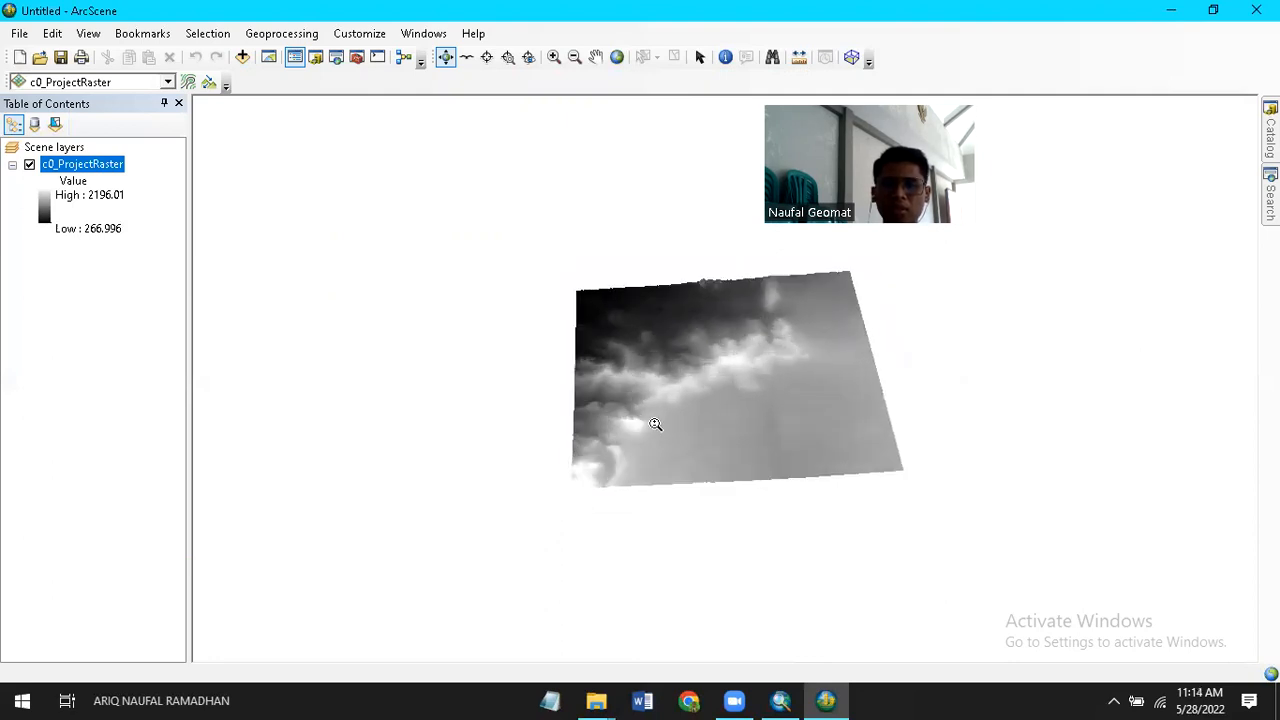
scroll(655, 424, up, 3)
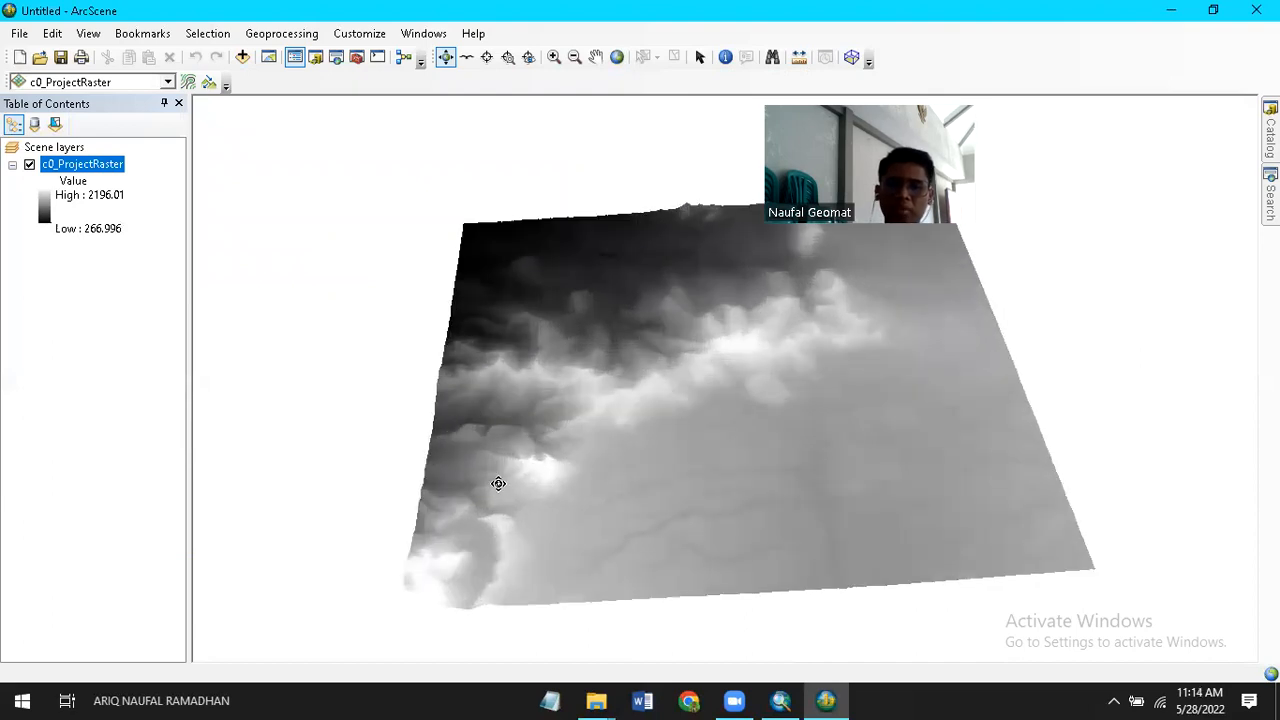
drag(526, 402, 477, 385)
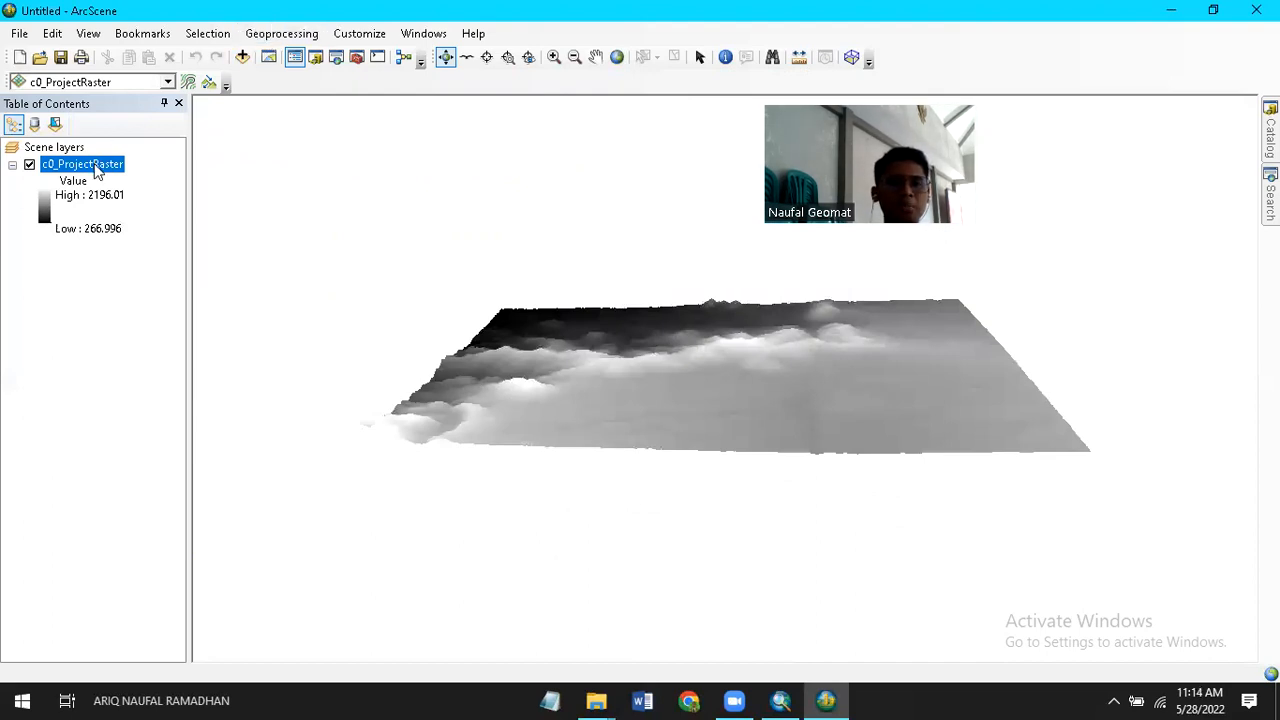
Set the layer's elevation conversion factor to 5 in its base heights and inspect the exaggerated terrain.
right_click(97, 172)
click(191, 373)
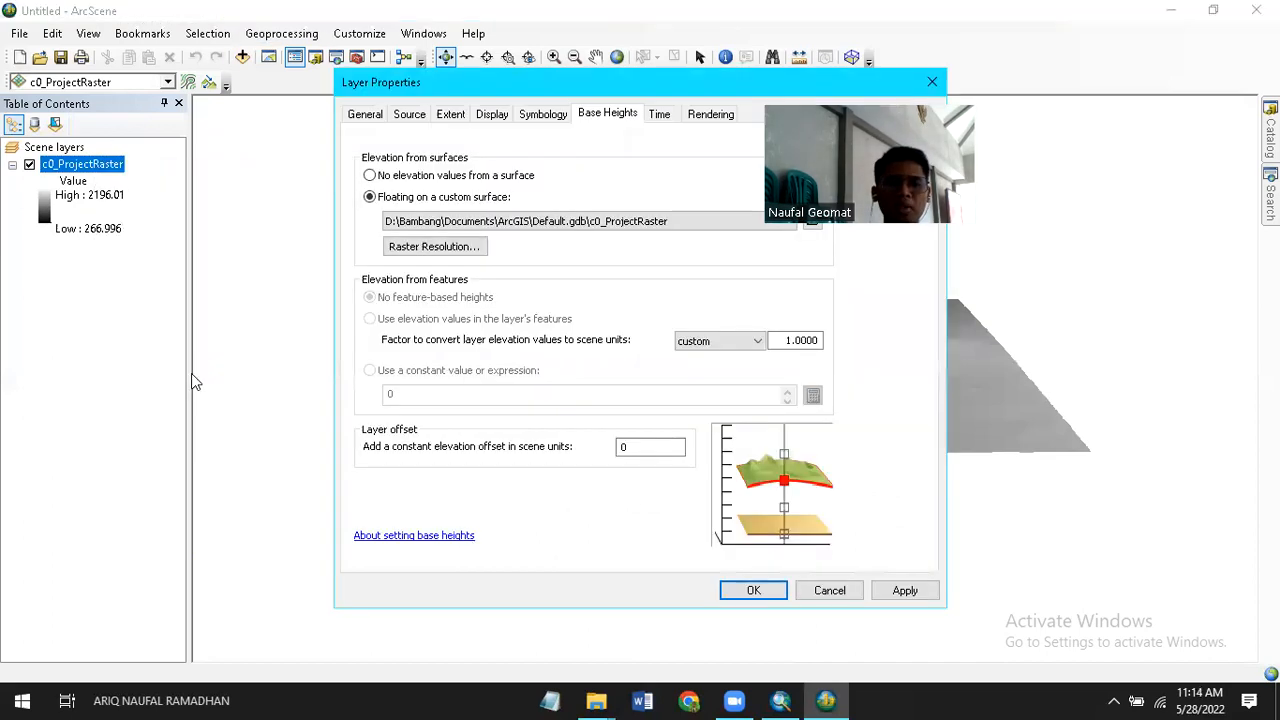
click(800, 340)
click(803, 341)
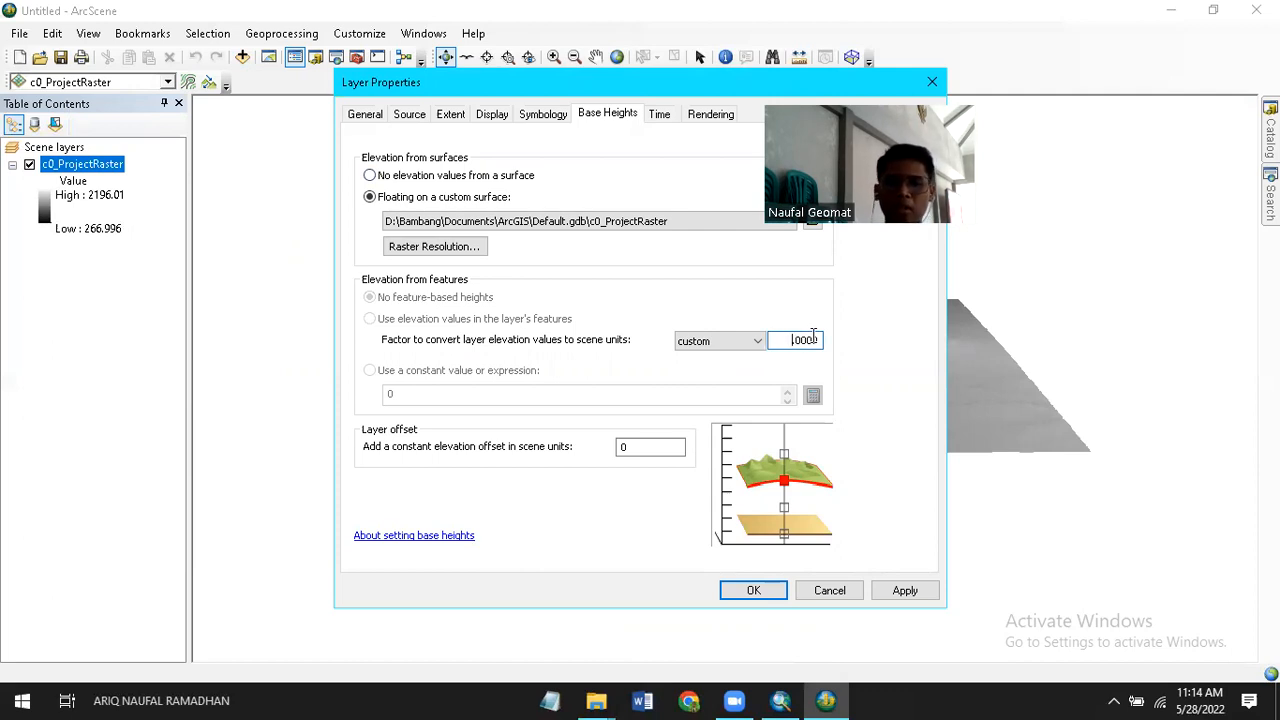
text(5.)
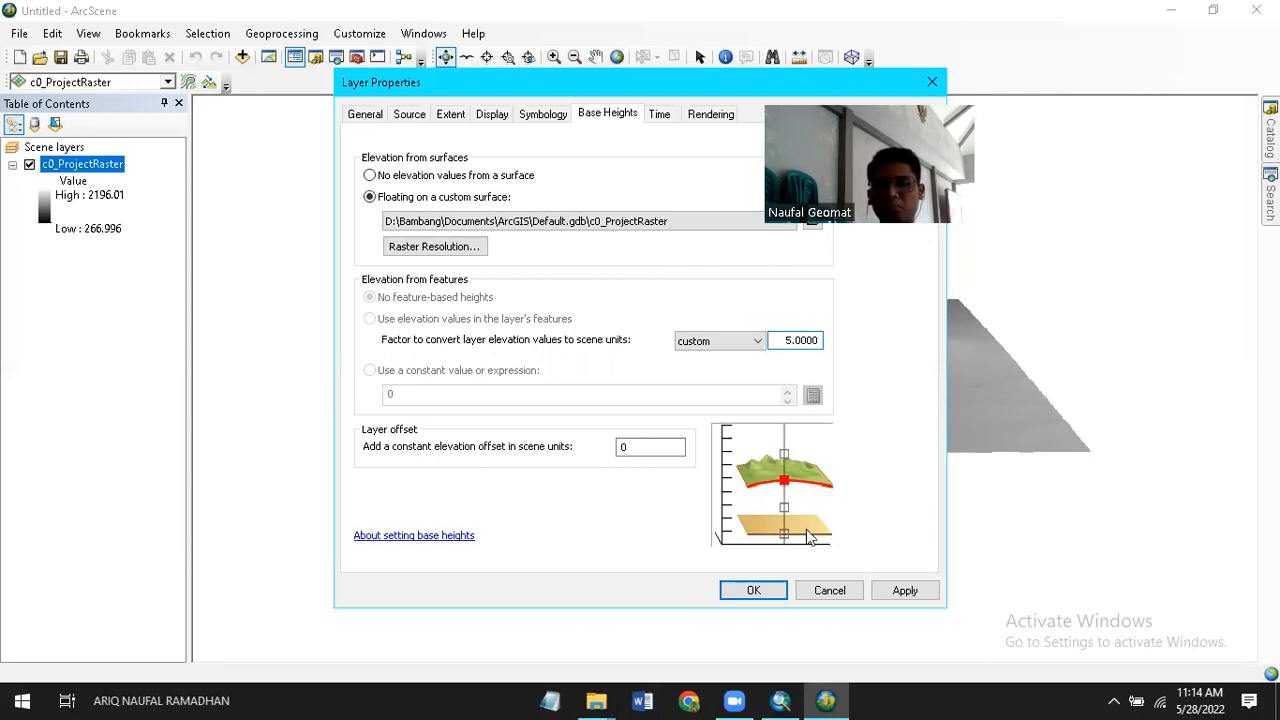
click(895, 590)
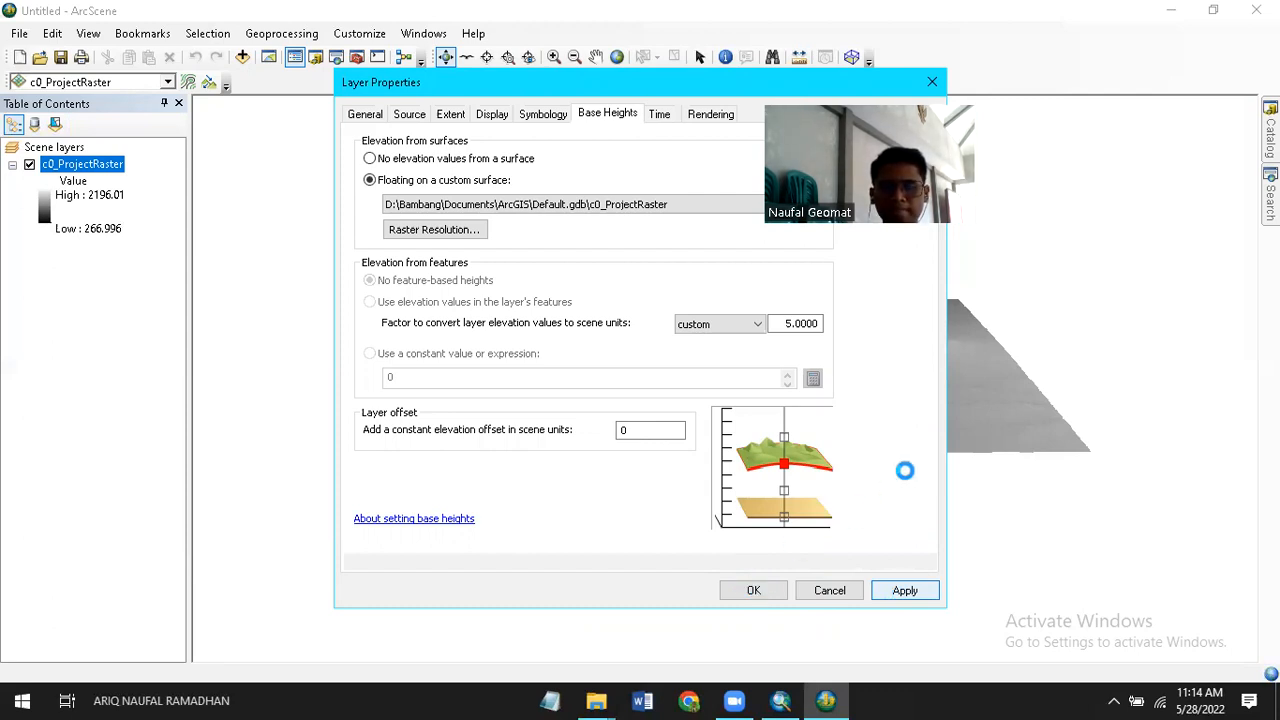
click(760, 590)
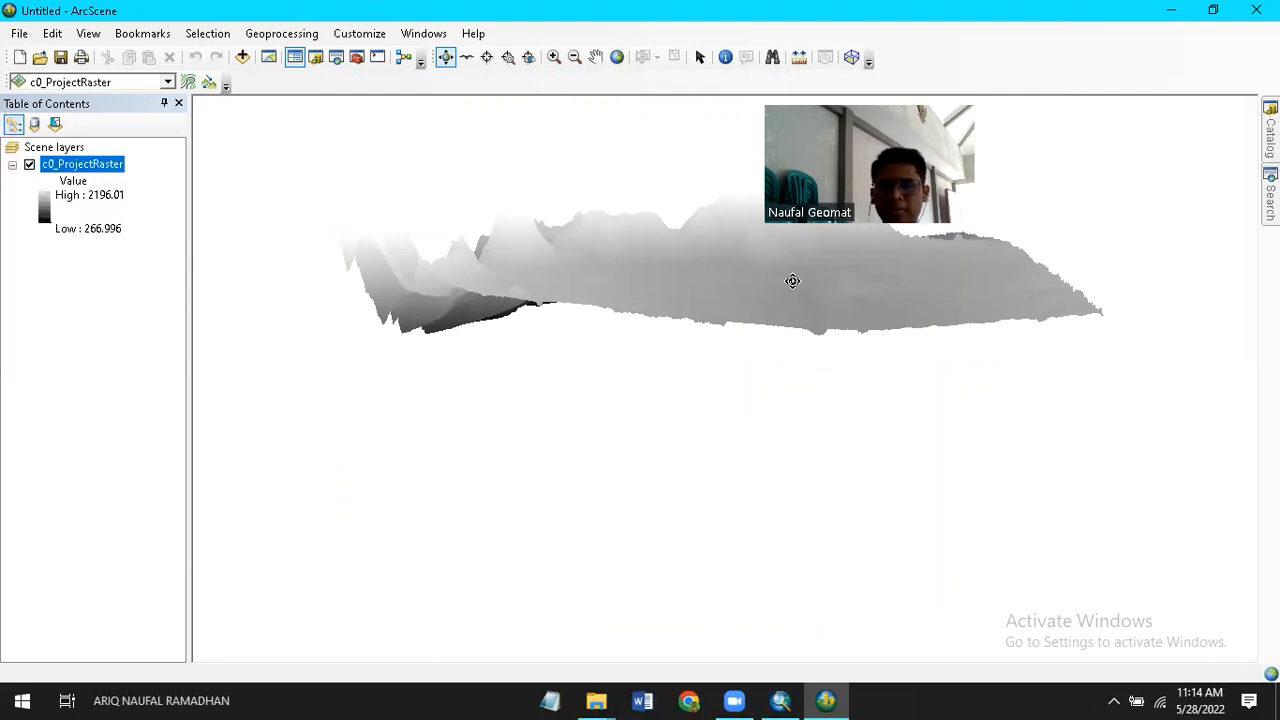
drag(639, 391, 597, 351)
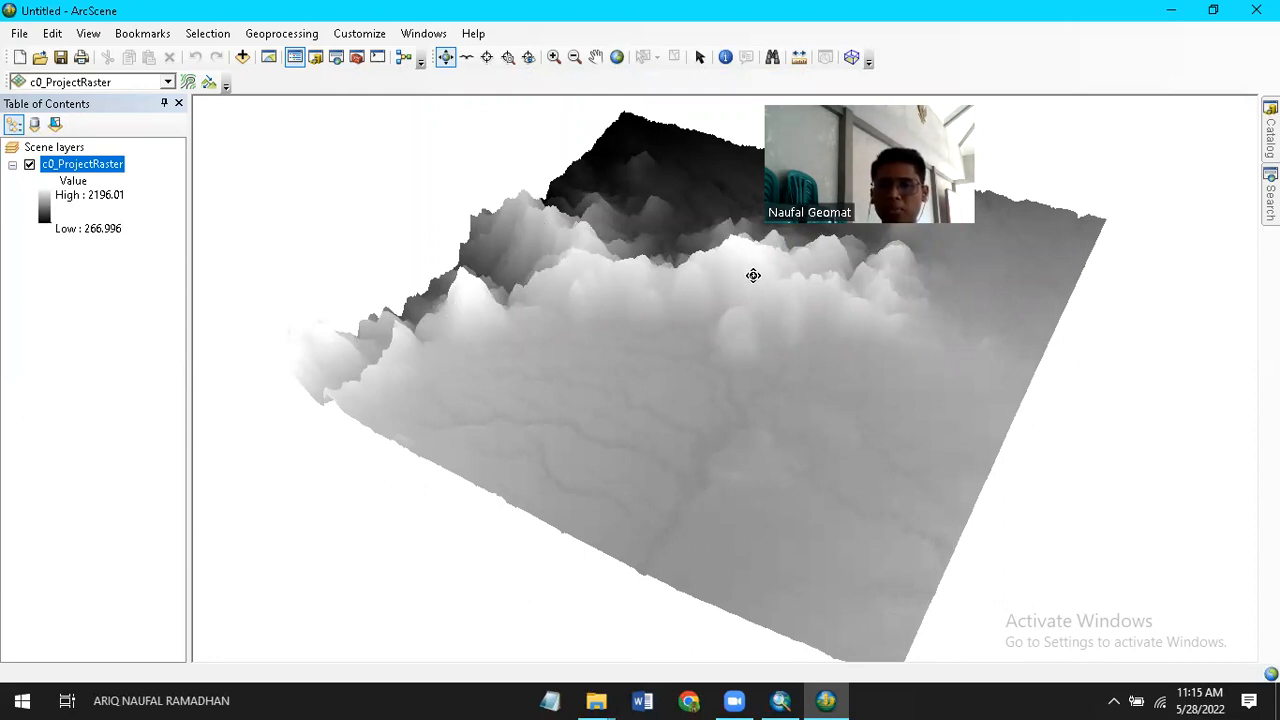
Set the elevation conversion factor of c0_ProjectRaster to 2.5 and inspect the terrain from a lower angle.
right_click(98, 167)
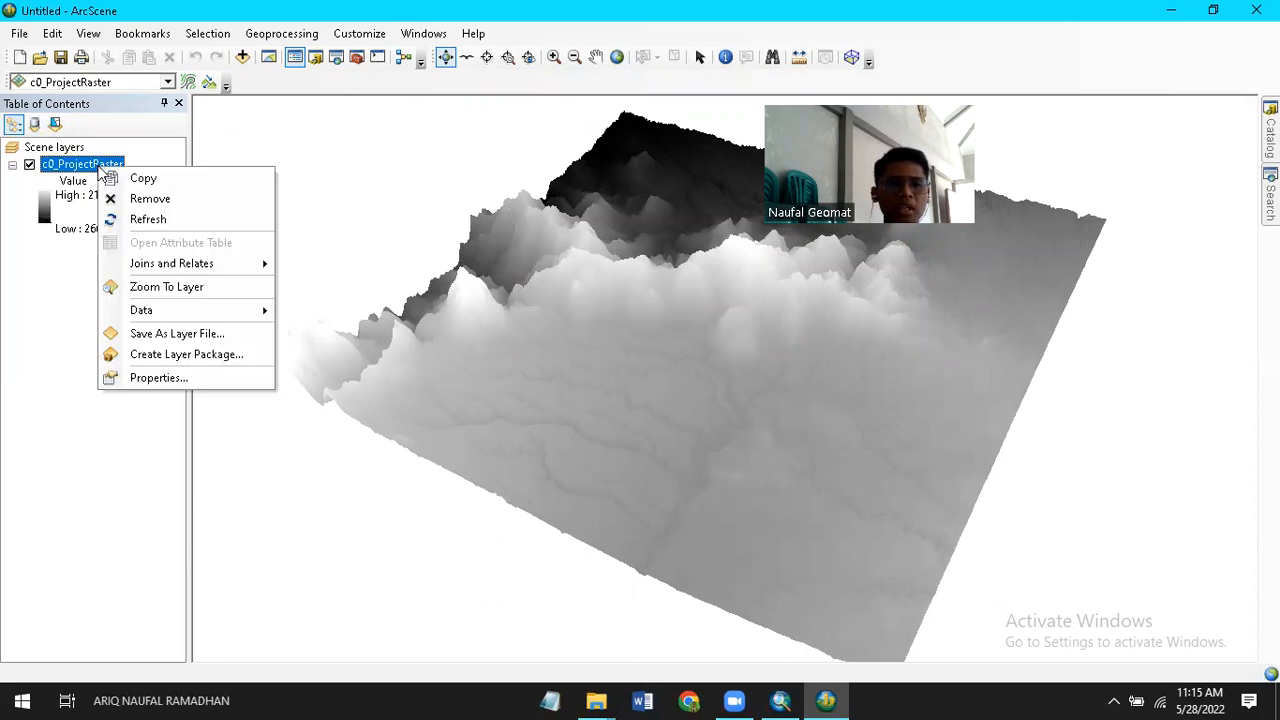
click(177, 378)
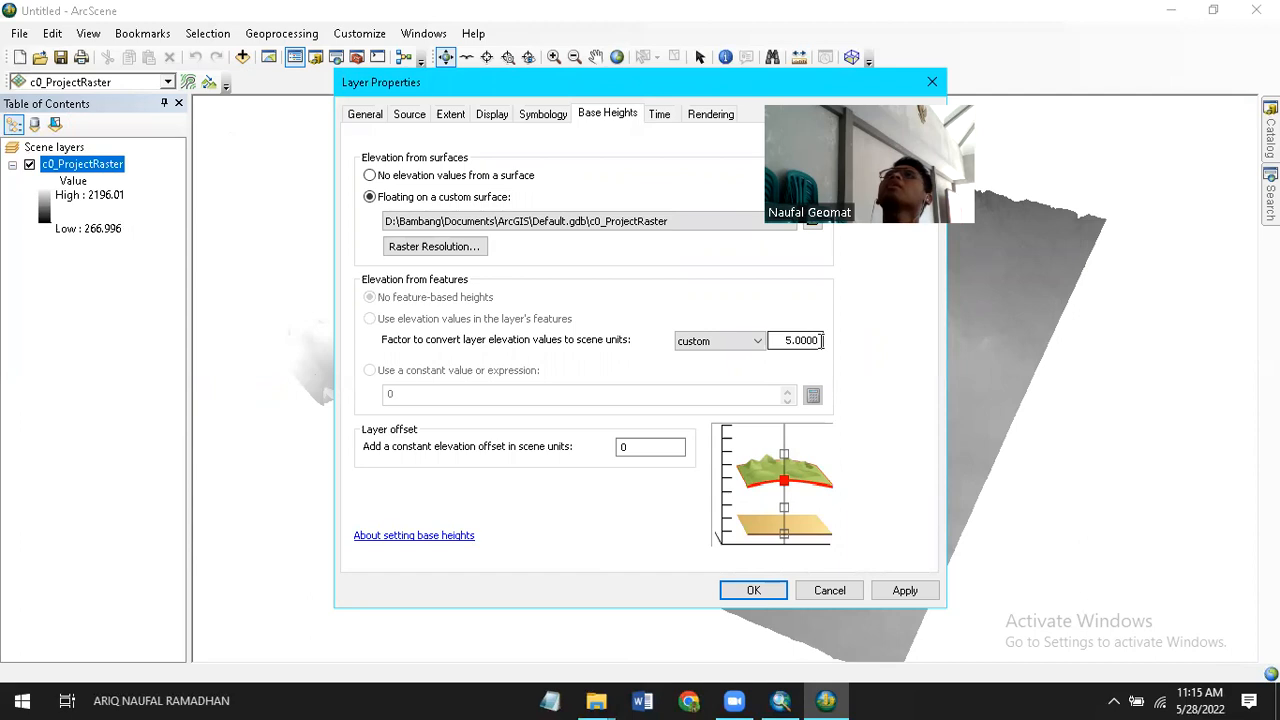
drag(822, 341, 776, 334)
text(2.5)
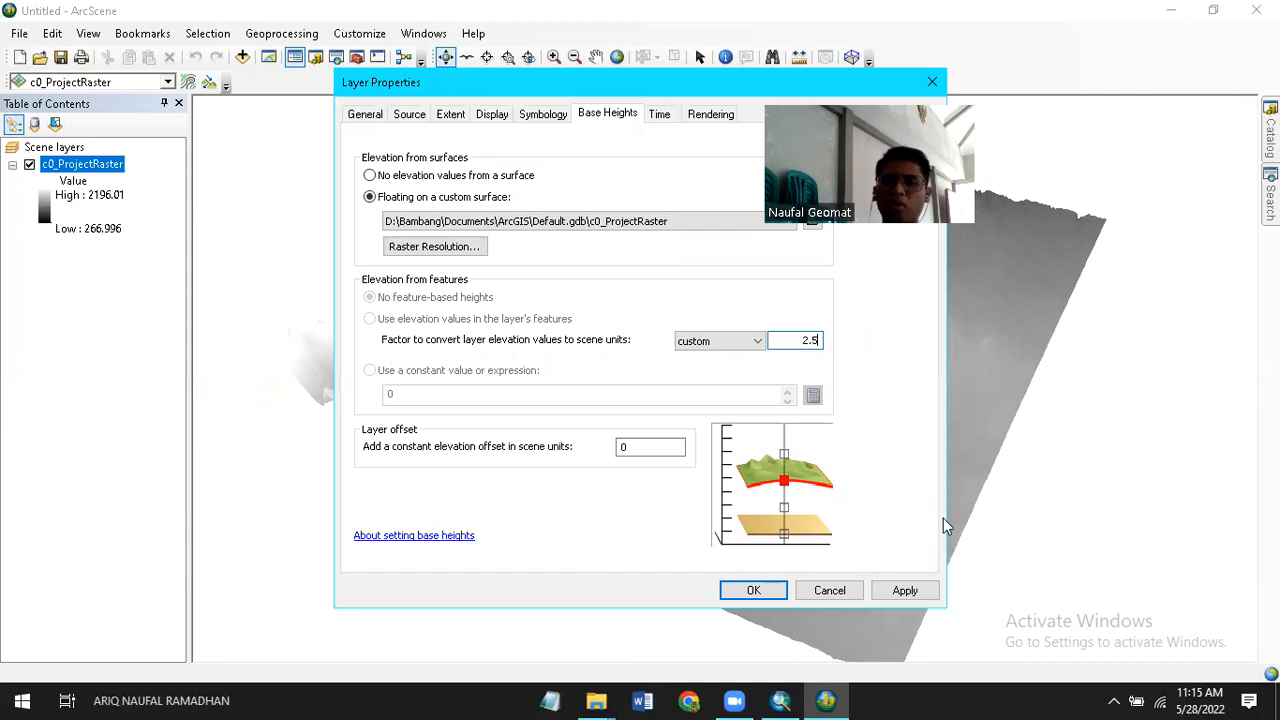
click(918, 591)
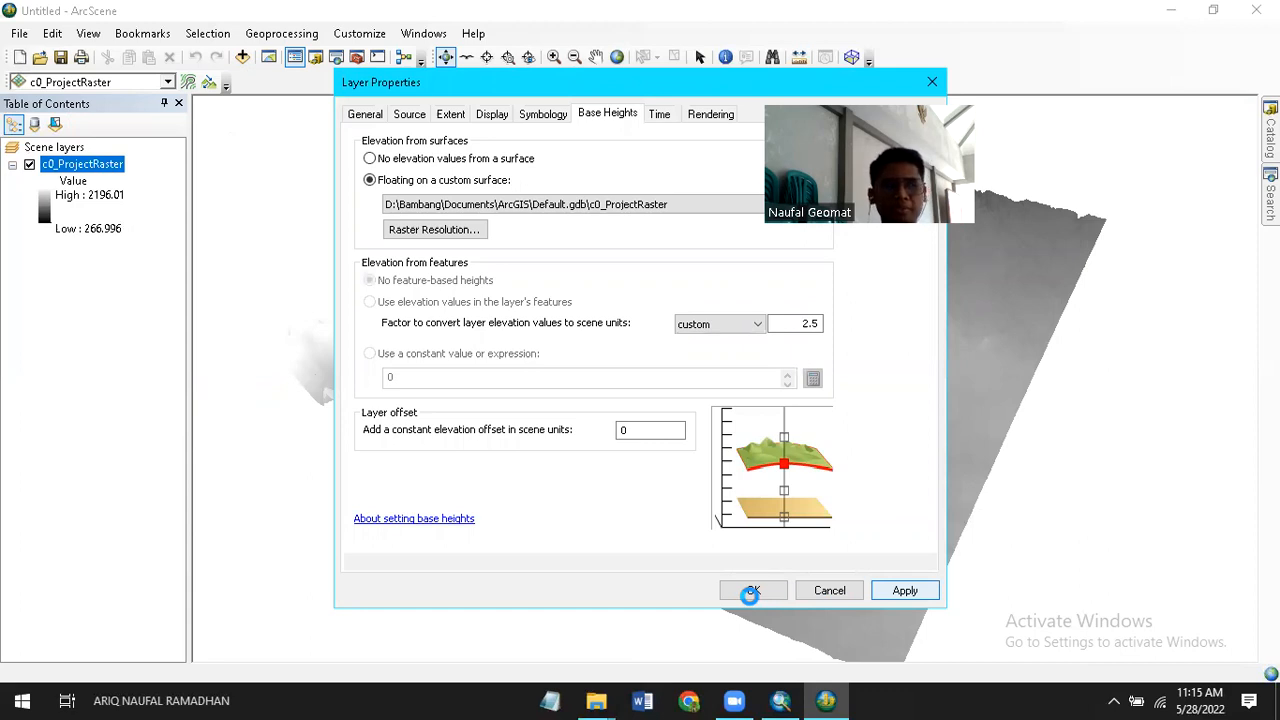
click(753, 592)
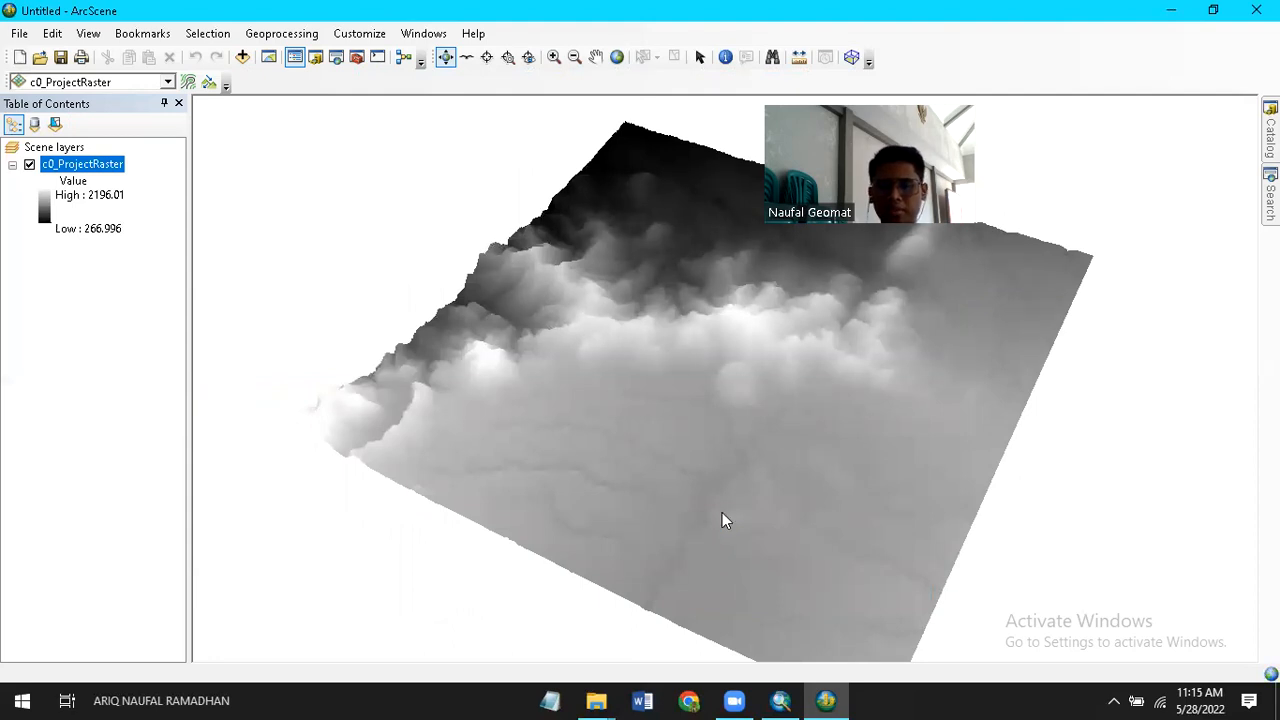
drag(607, 478, 637, 469)
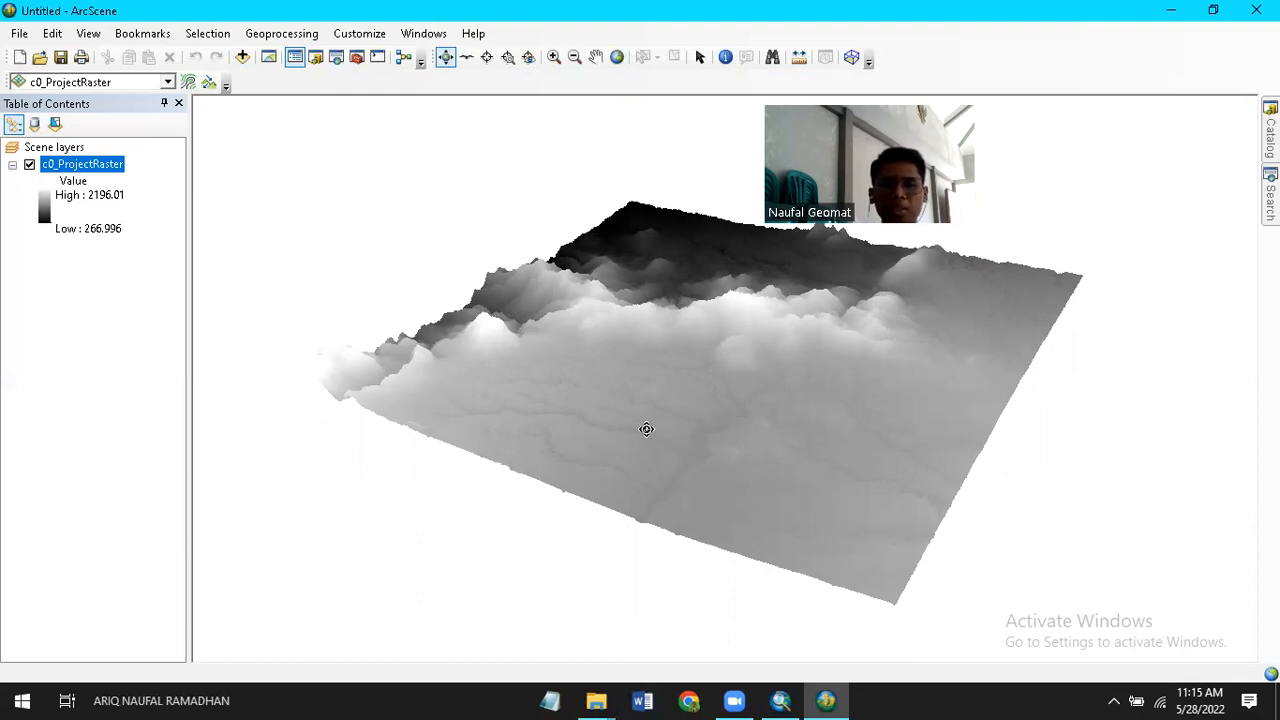
Apply the green-to-yellow-to-red color ramp to the stretched symbology of the c0_ProjectRaster layer.
right_click(118, 167)
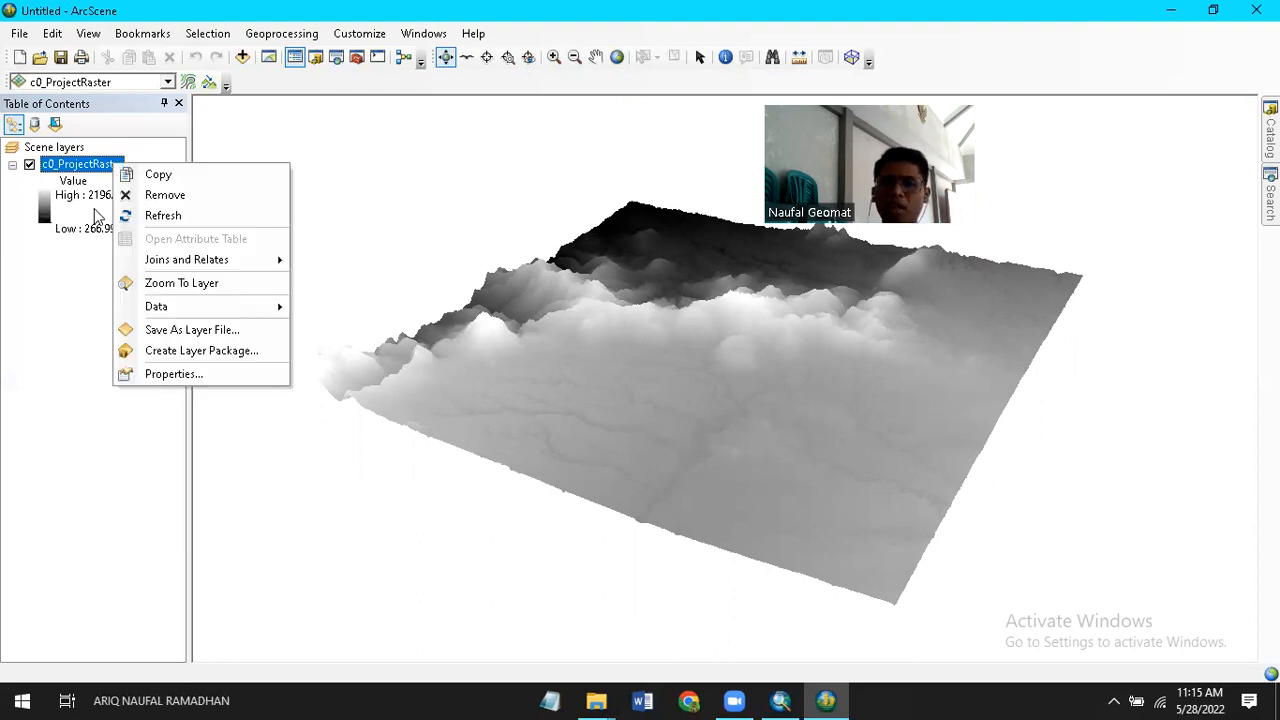
click(210, 375)
drag(607, 84, 243, 79)
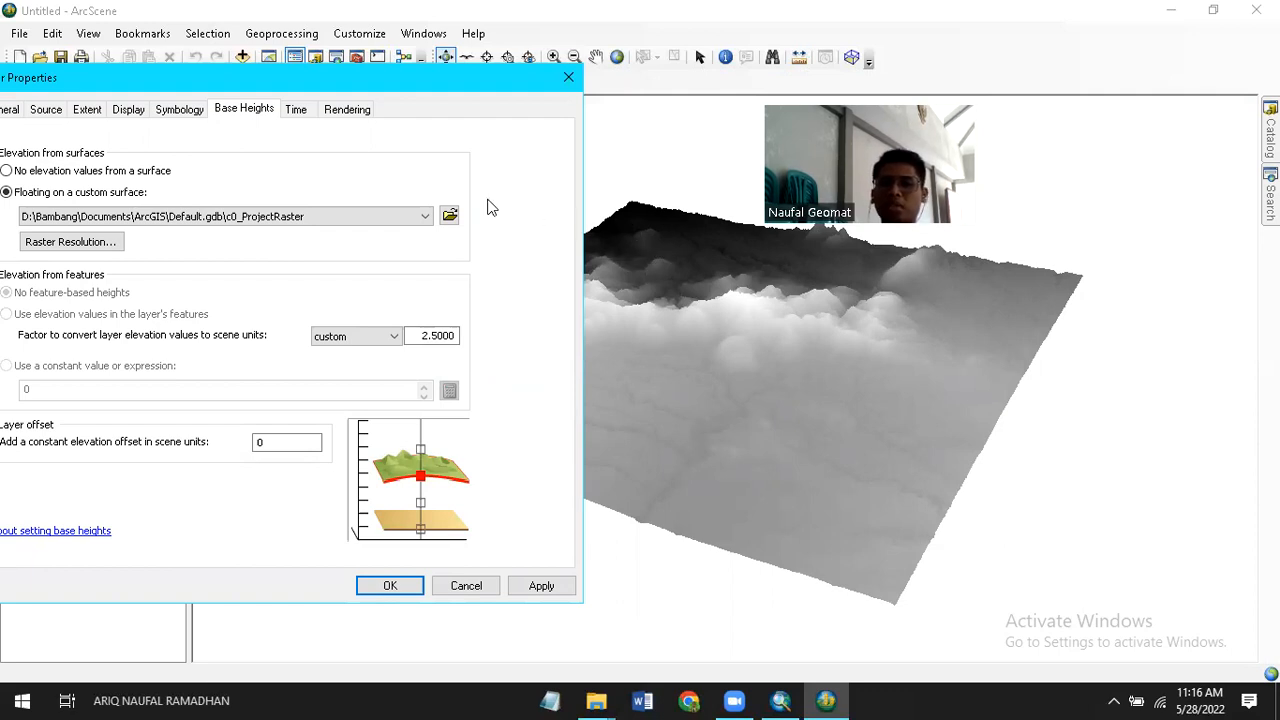
drag(100, 80, 307, 64)
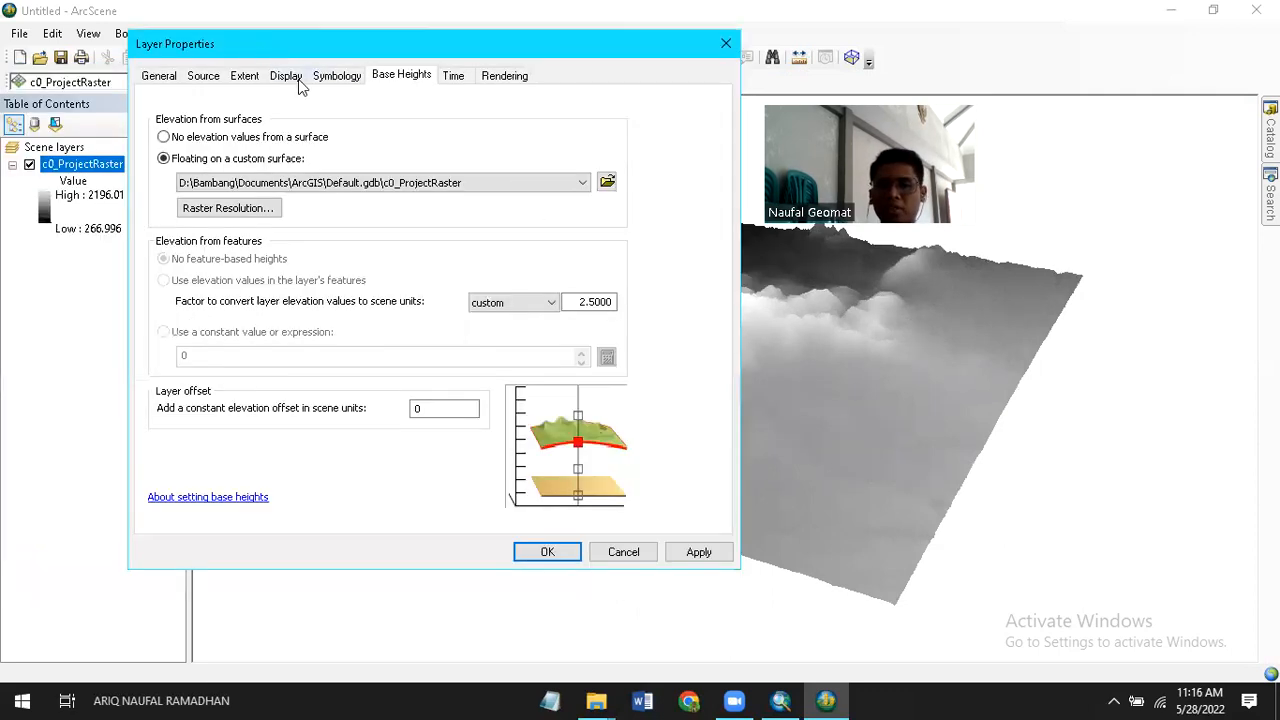
click(196, 78)
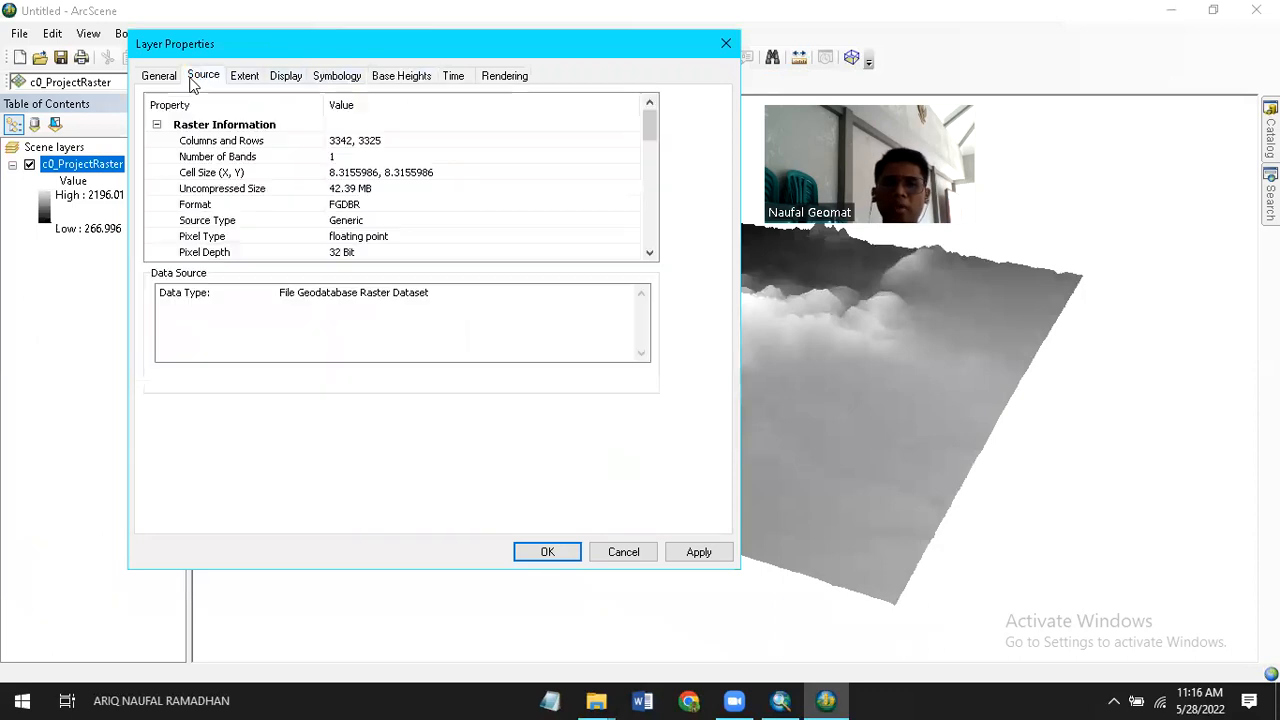
click(158, 76)
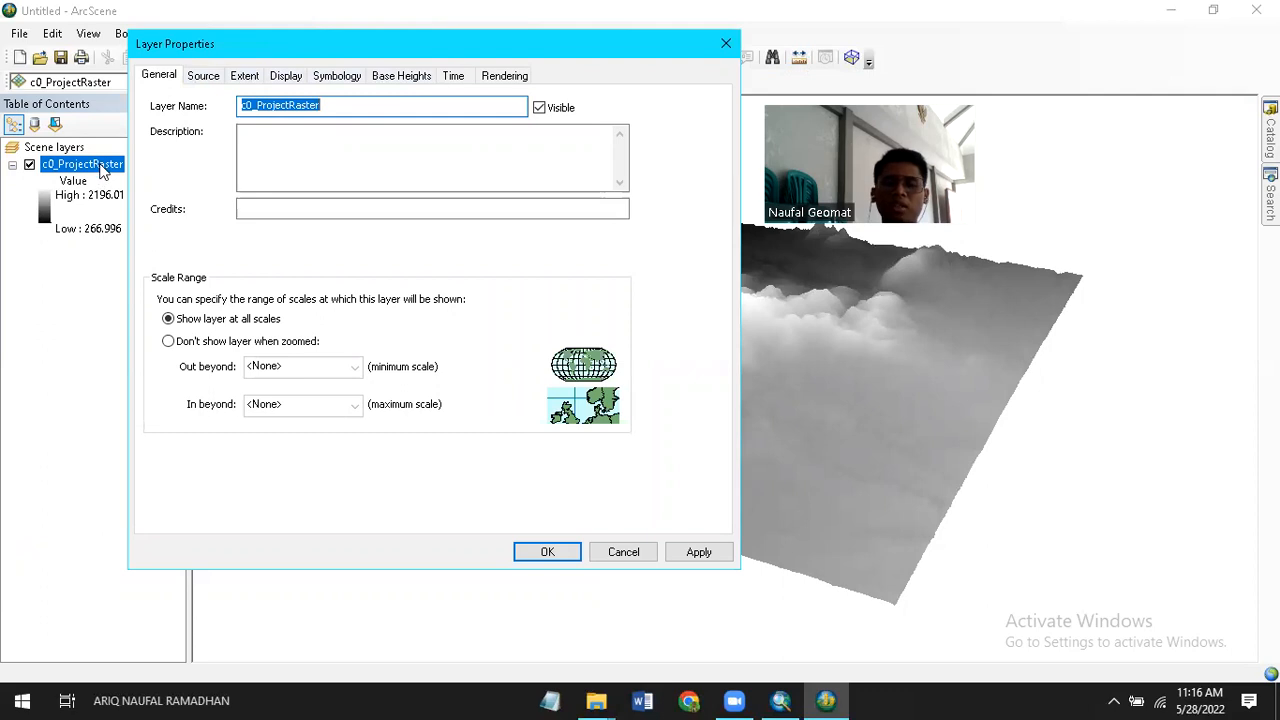
click(338, 76)
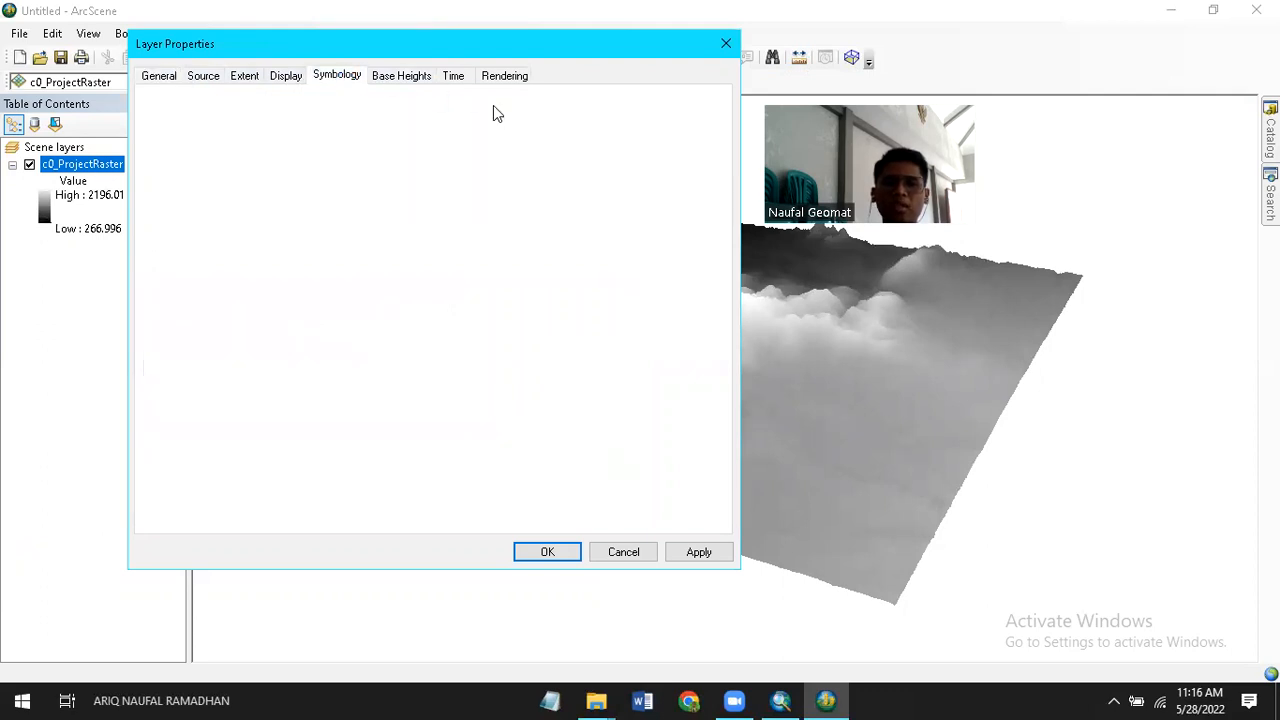
click(631, 259)
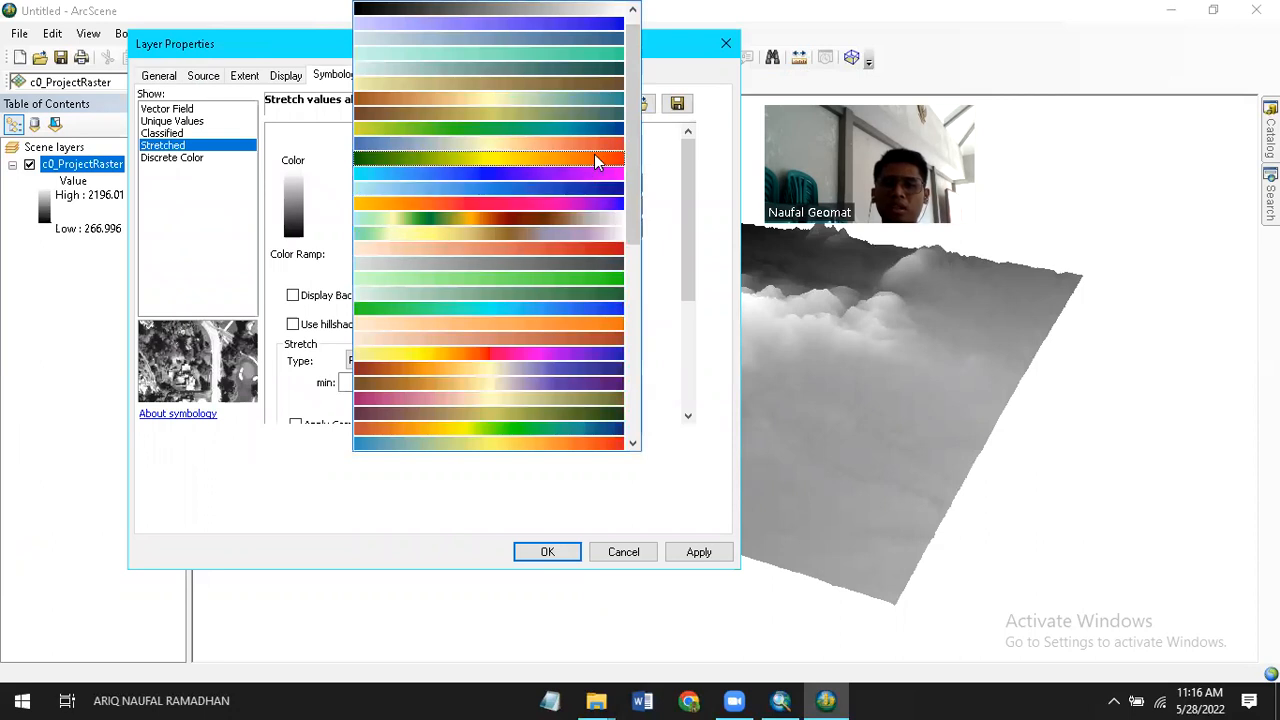
click(594, 158)
click(690, 552)
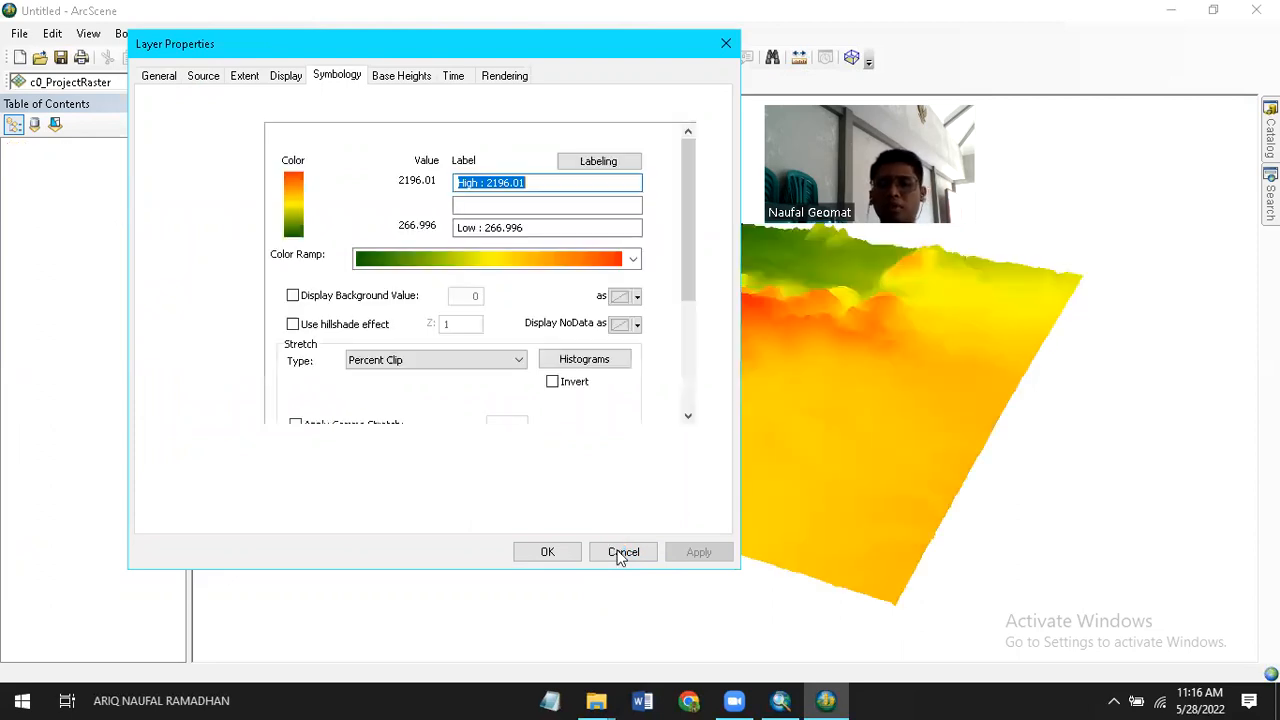
click(563, 552)
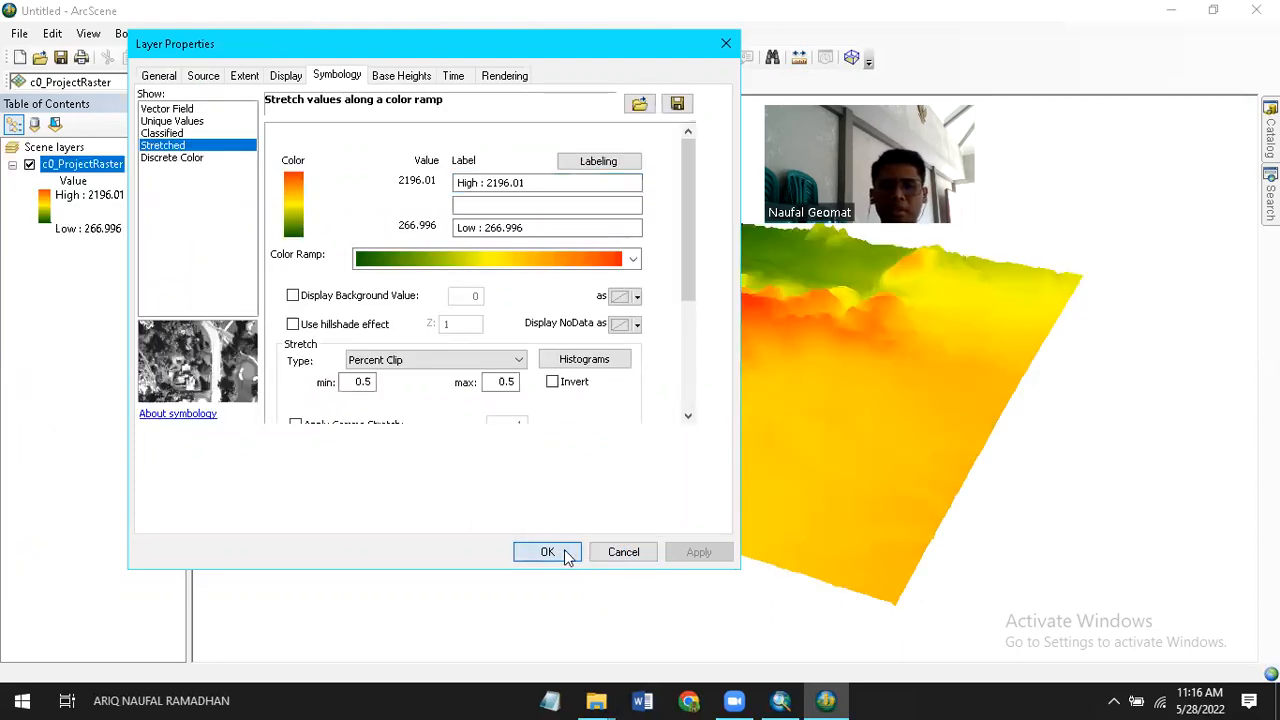
Examine the colored terrain's ridges, peaks and valleys from several angles and distances.
drag(759, 326, 763, 434)
drag(891, 423, 809, 357)
scroll(805, 360, up, 5)
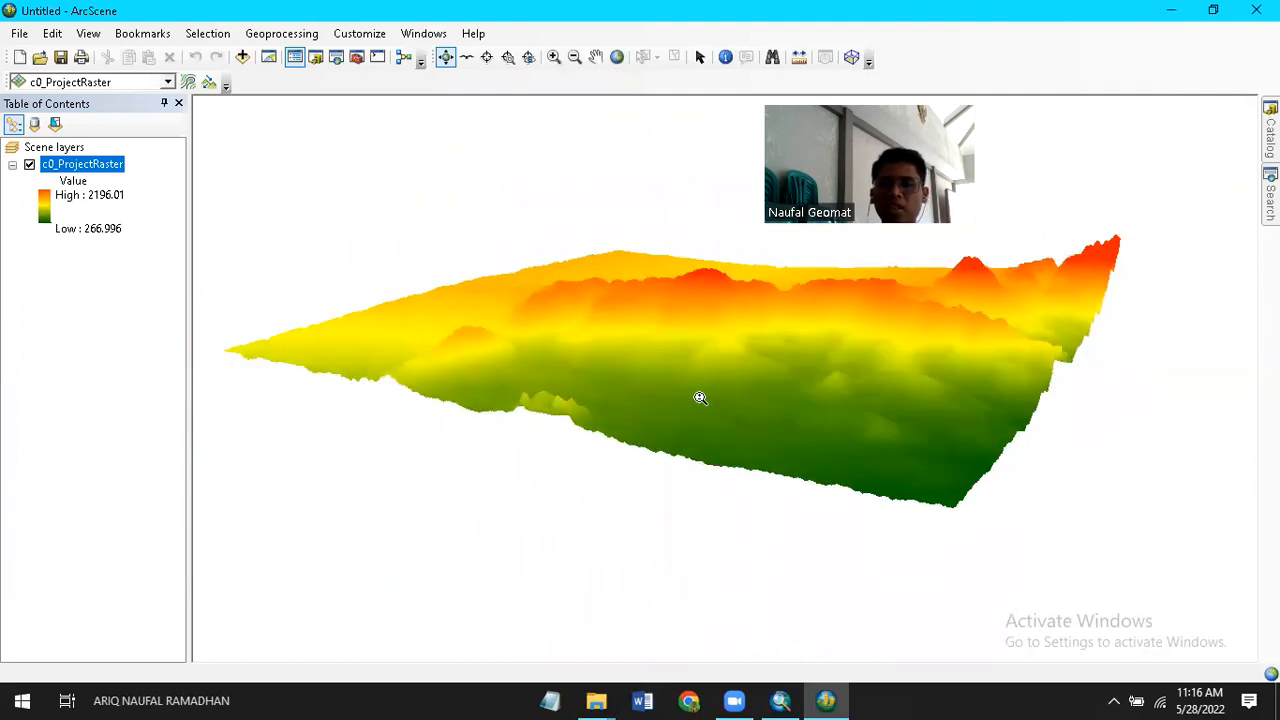
drag(600, 414, 723, 442)
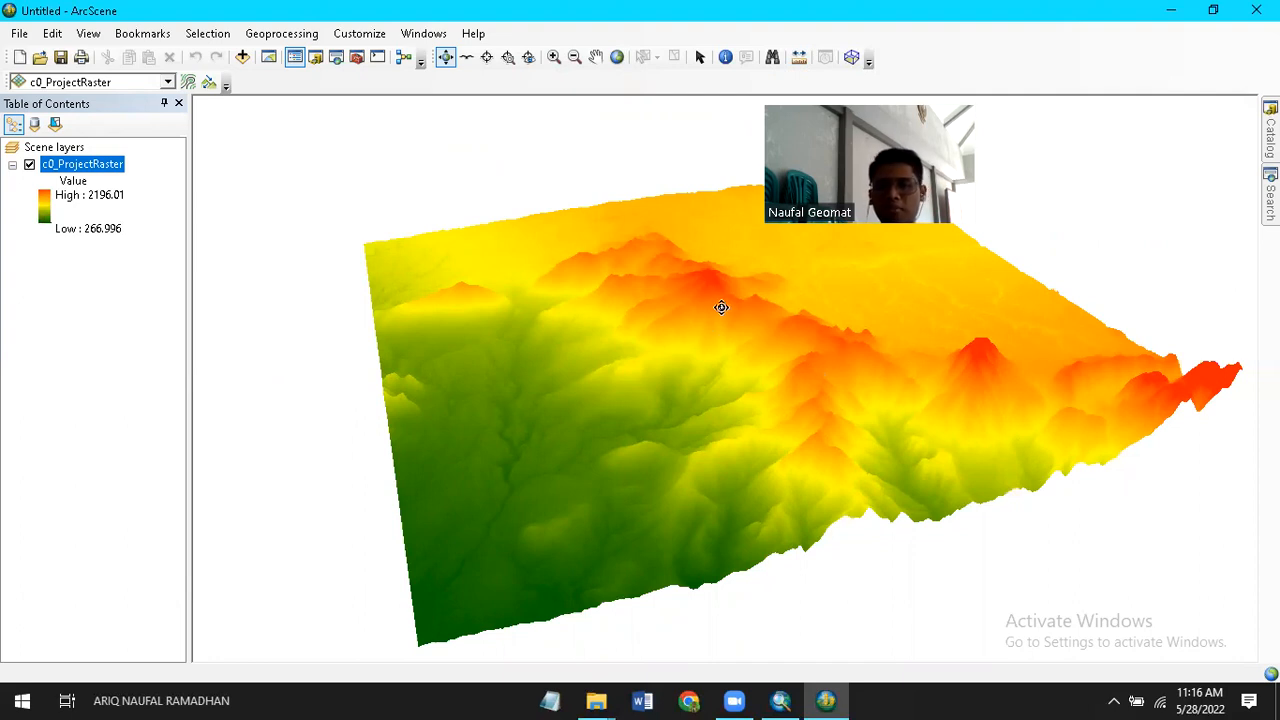
scroll(446, 538, up, 6)
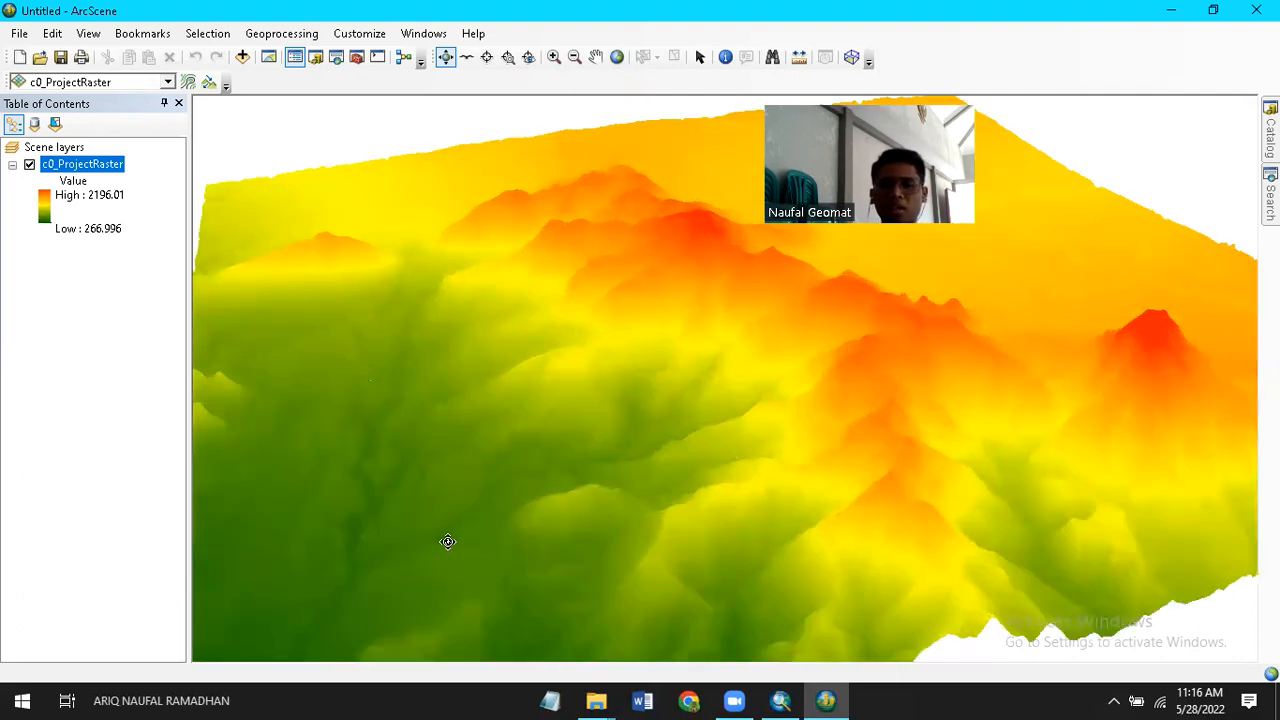
drag(437, 560, 843, 489)
scroll(843, 489, down, 2)
scroll(843, 489, up, 2)
scroll(843, 489, down, 2)
scroll(843, 489, up, 2)
scroll(843, 489, down, 2)
scroll(843, 489, down, 1)
drag(867, 412, 622, 463)
scroll(690, 482, up, 3)
scroll(697, 512, down, 2)
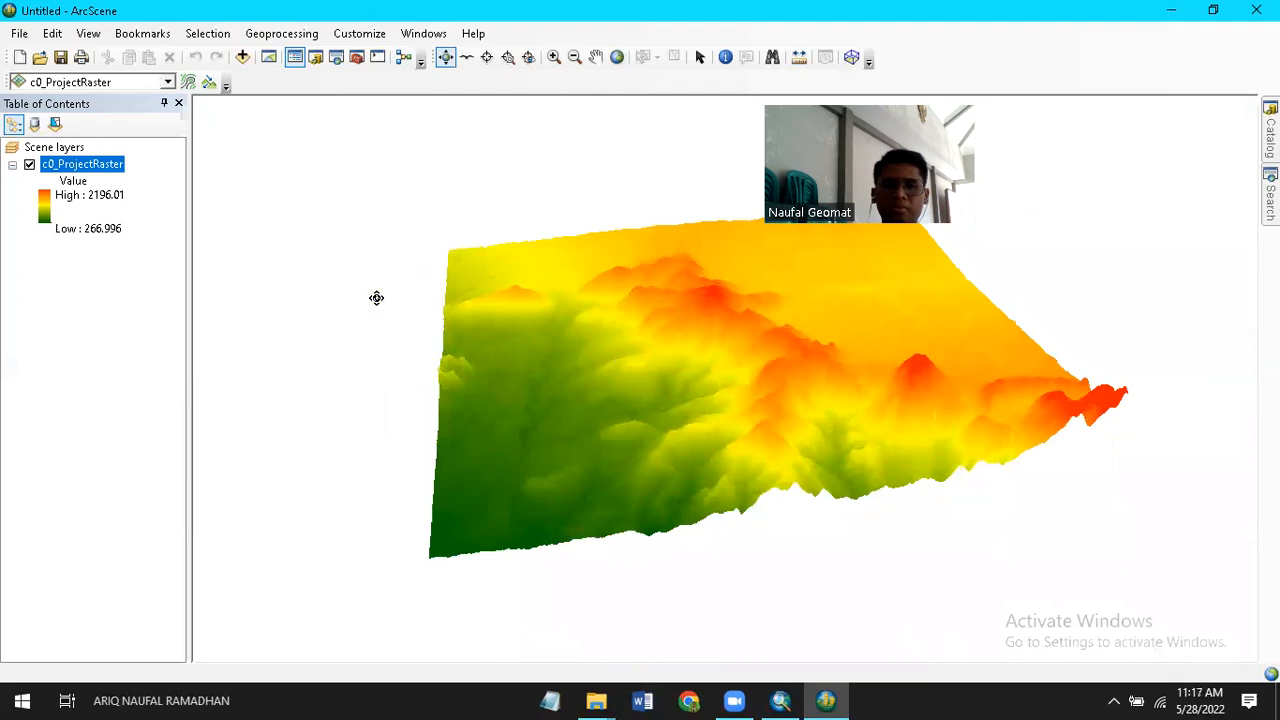
drag(655, 331, 854, 466)
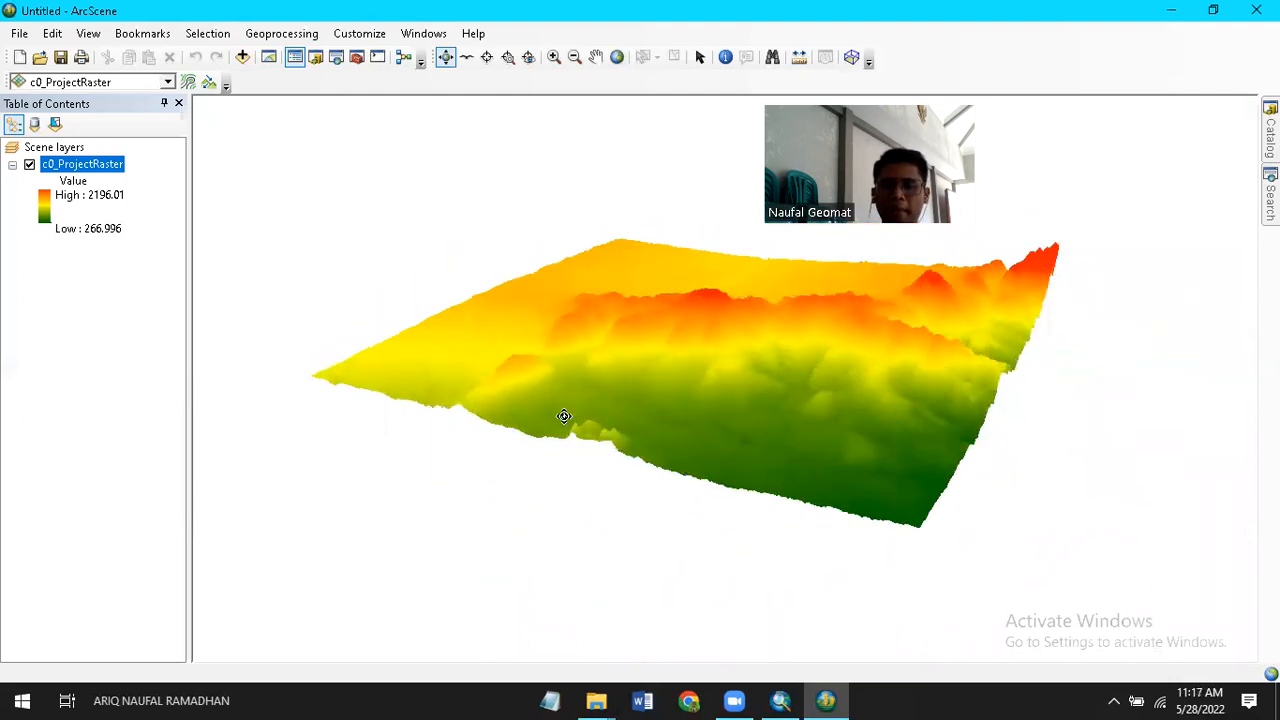
drag(856, 335, 766, 494)
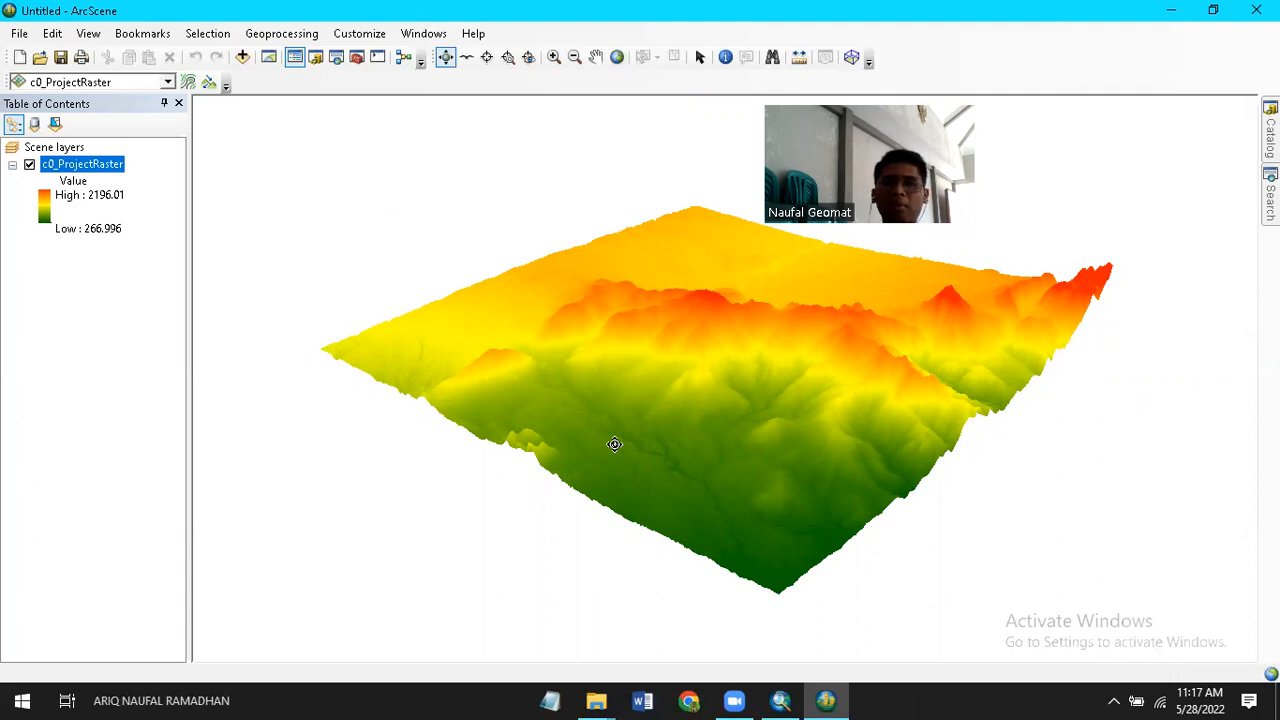
drag(802, 429, 746, 420)
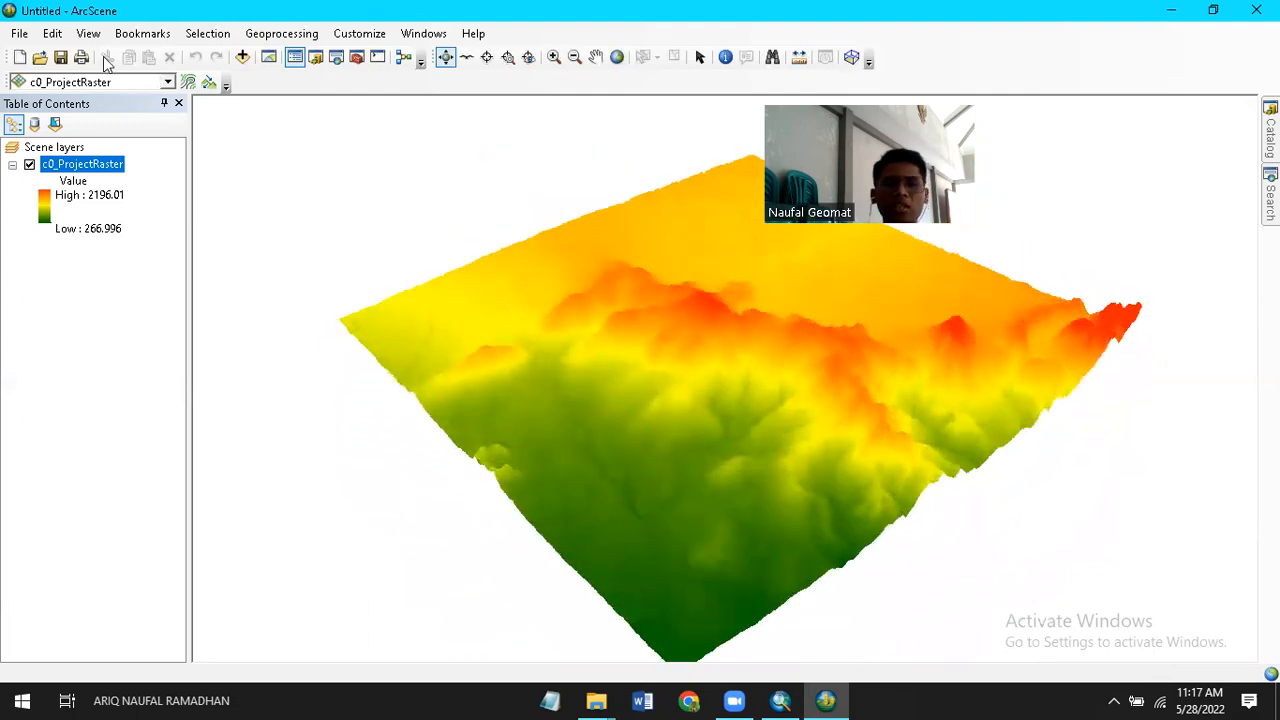
click(19, 33)
mouse_move(122, 230)
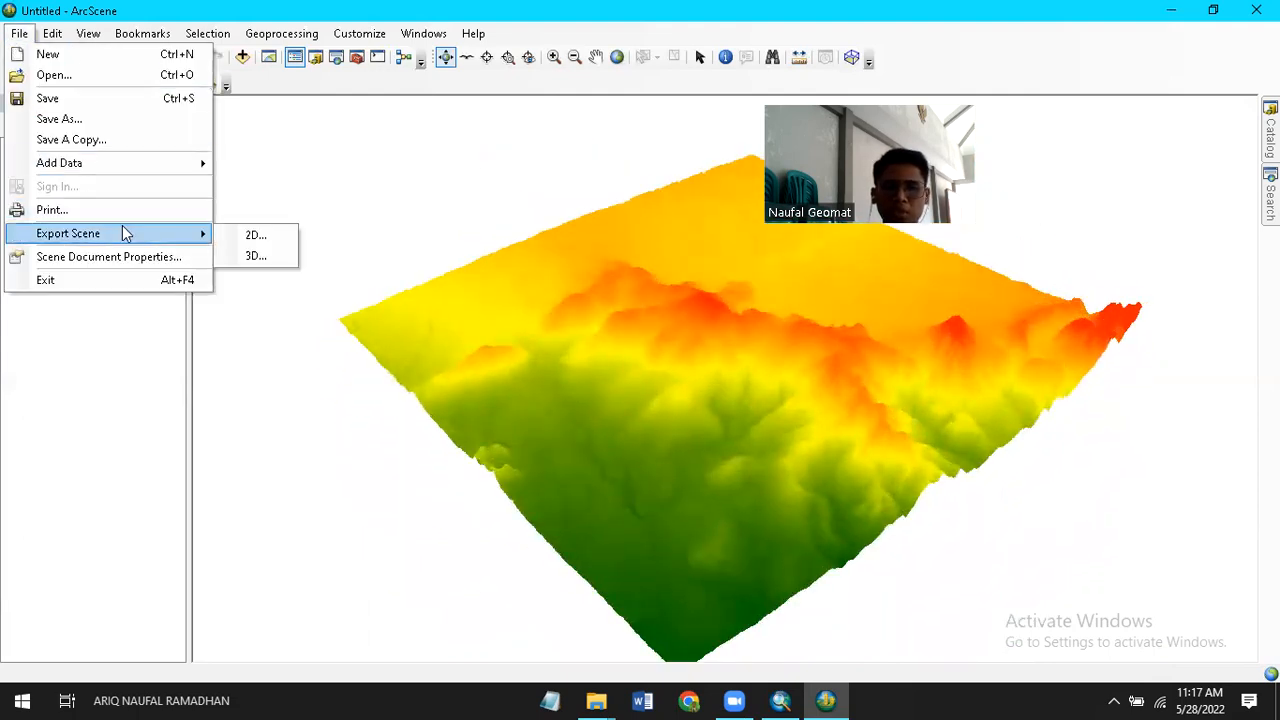
click(253, 235)
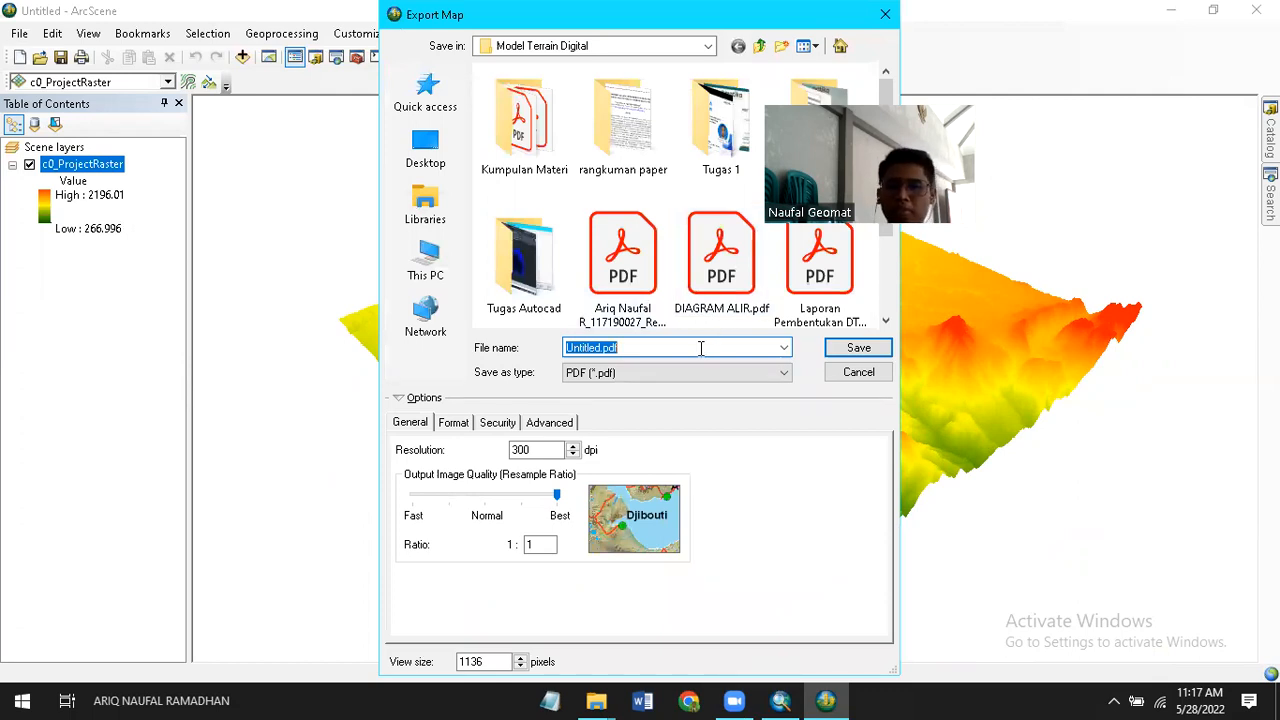
text(peta 3d)
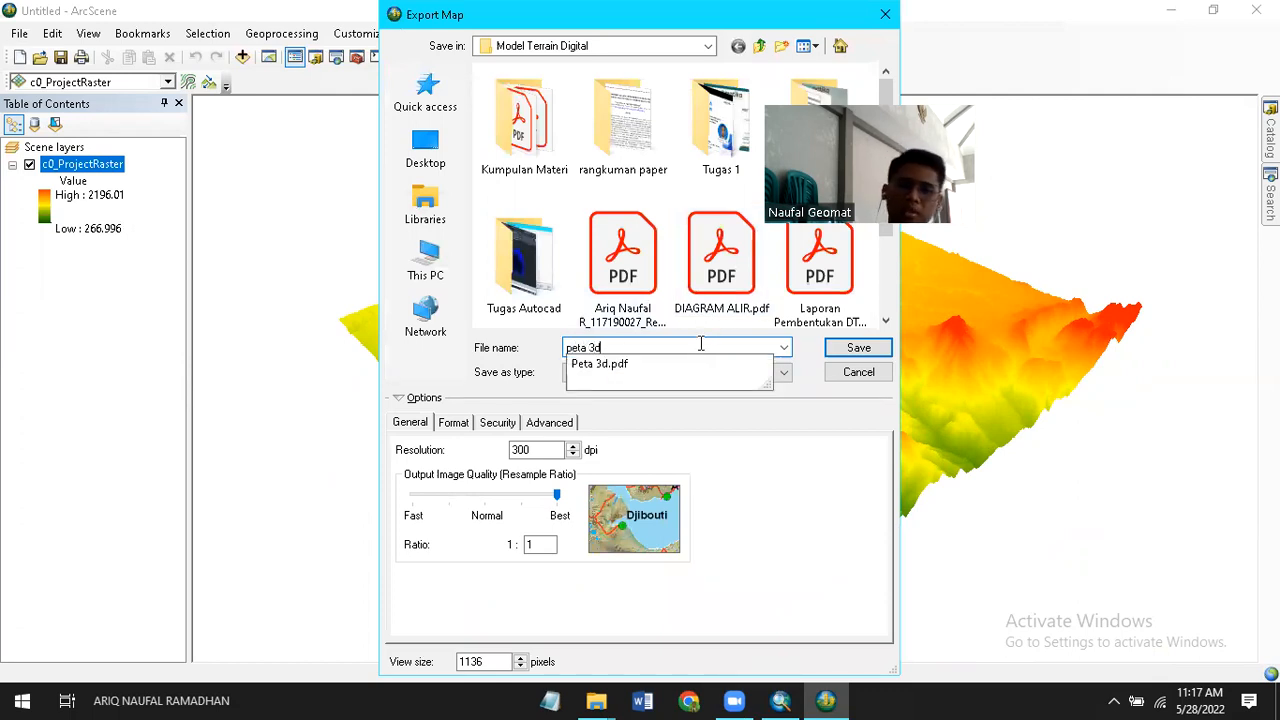
click(885, 14)
Open Peta 3d.pdf from the Model Terrain Digital folder in Adobe Acrobat Reader and view the exported 3D map.
mouse_move(596, 700)
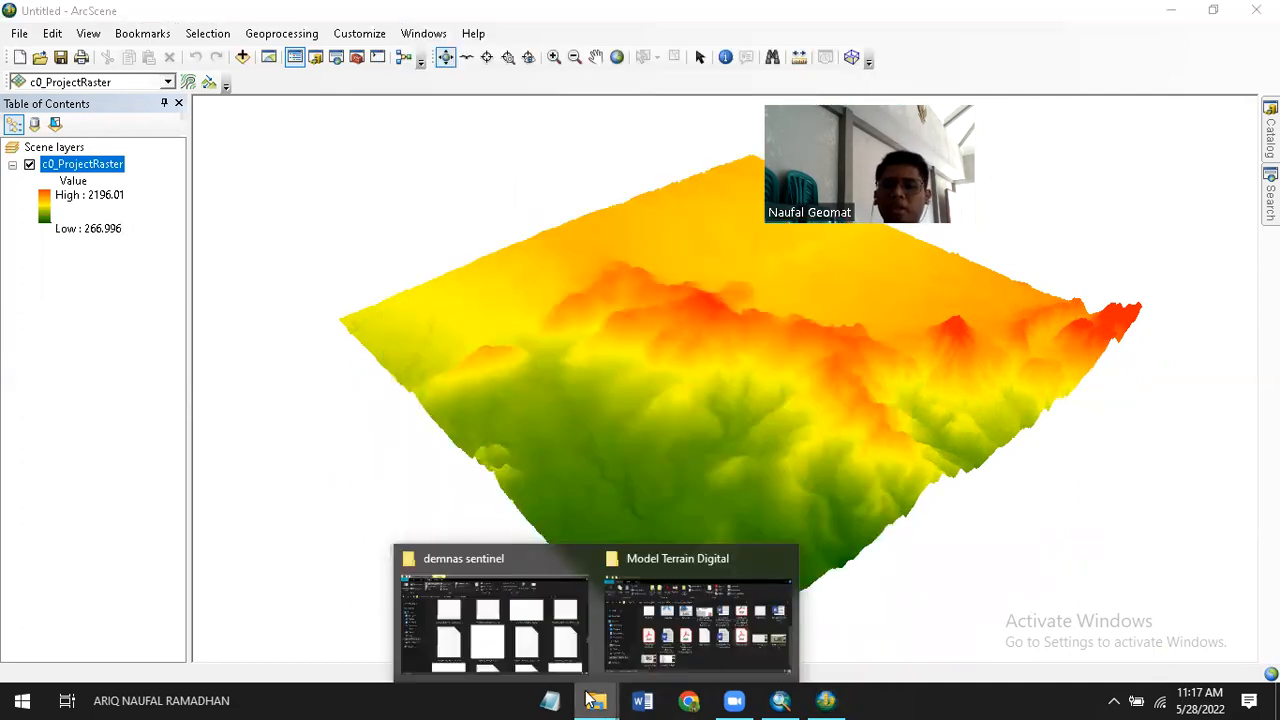
click(654, 640)
double_click(895, 460)
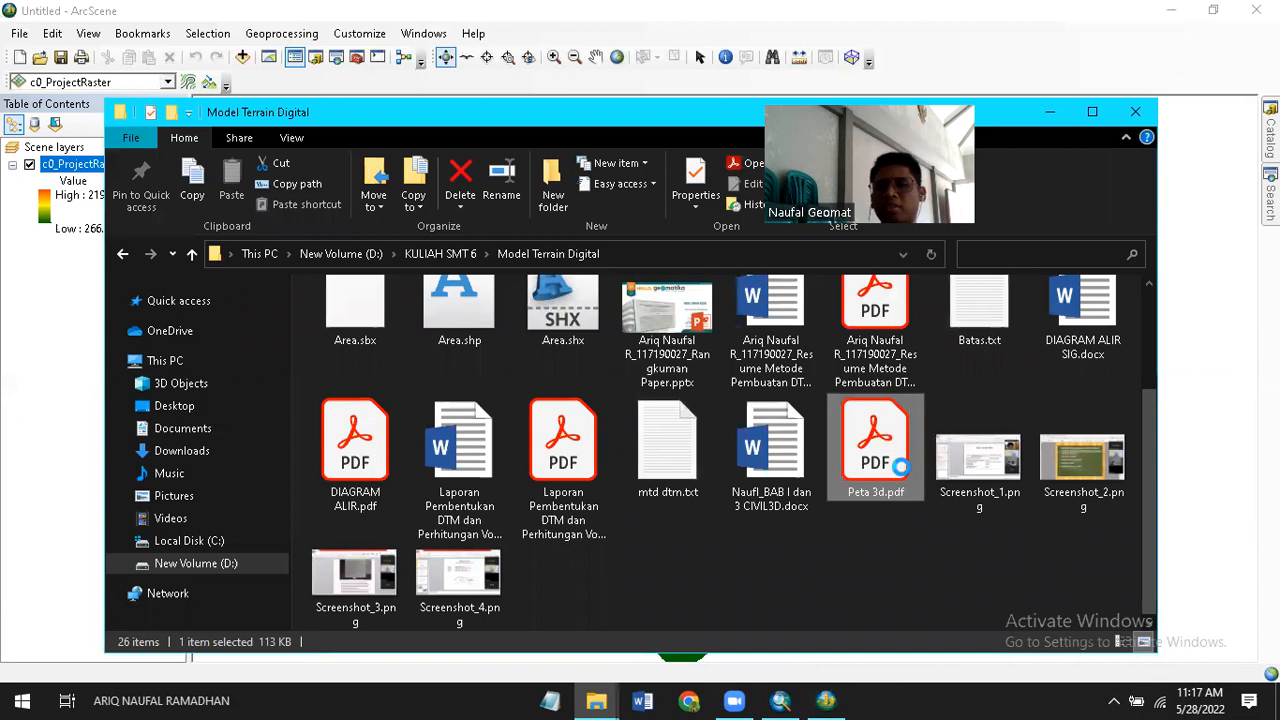
click(1193, 331)
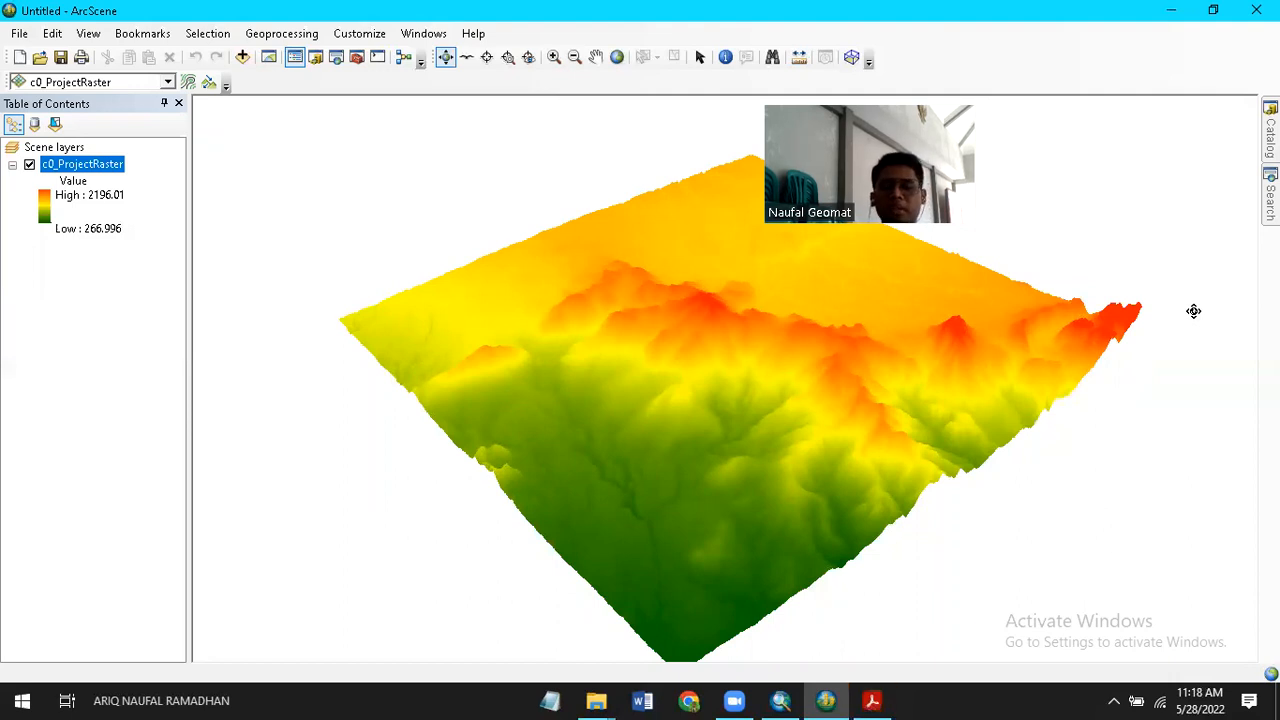
click(872, 700)
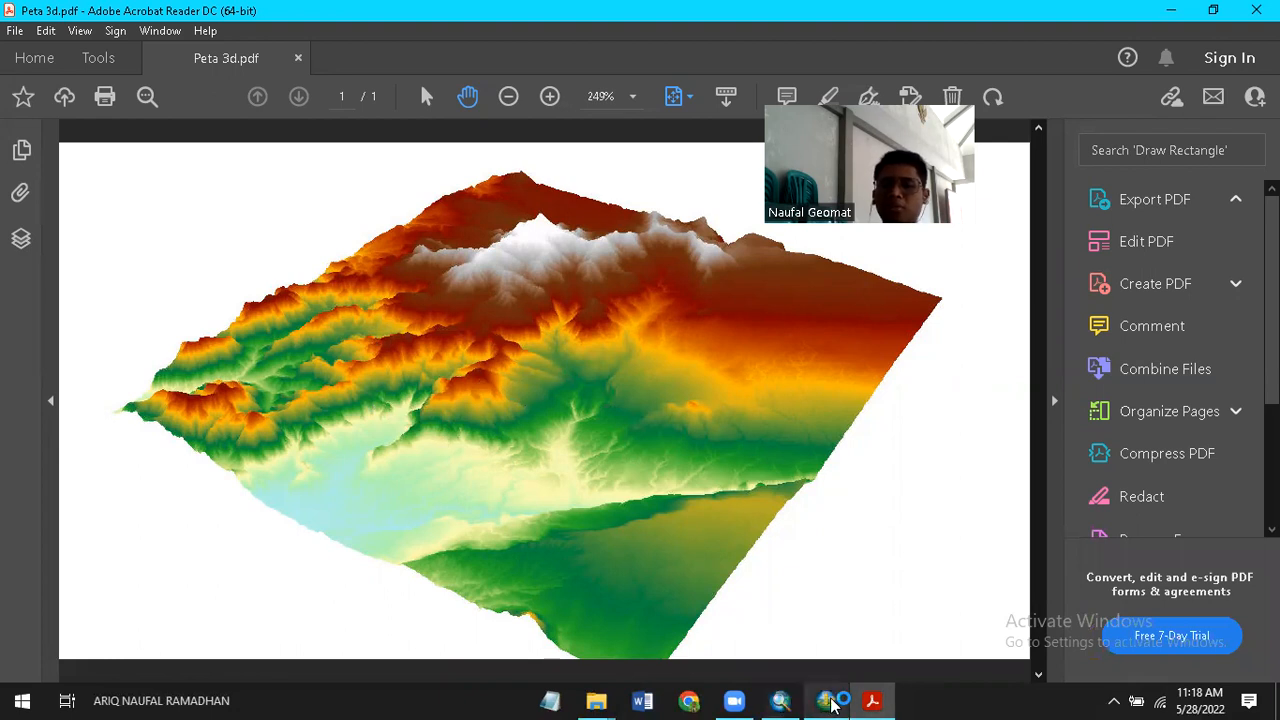
Switch to ArcMap, close the layer properties to view the flat c0_ProjectRaster, and return to ArcScene.
mouse_move(815, 690)
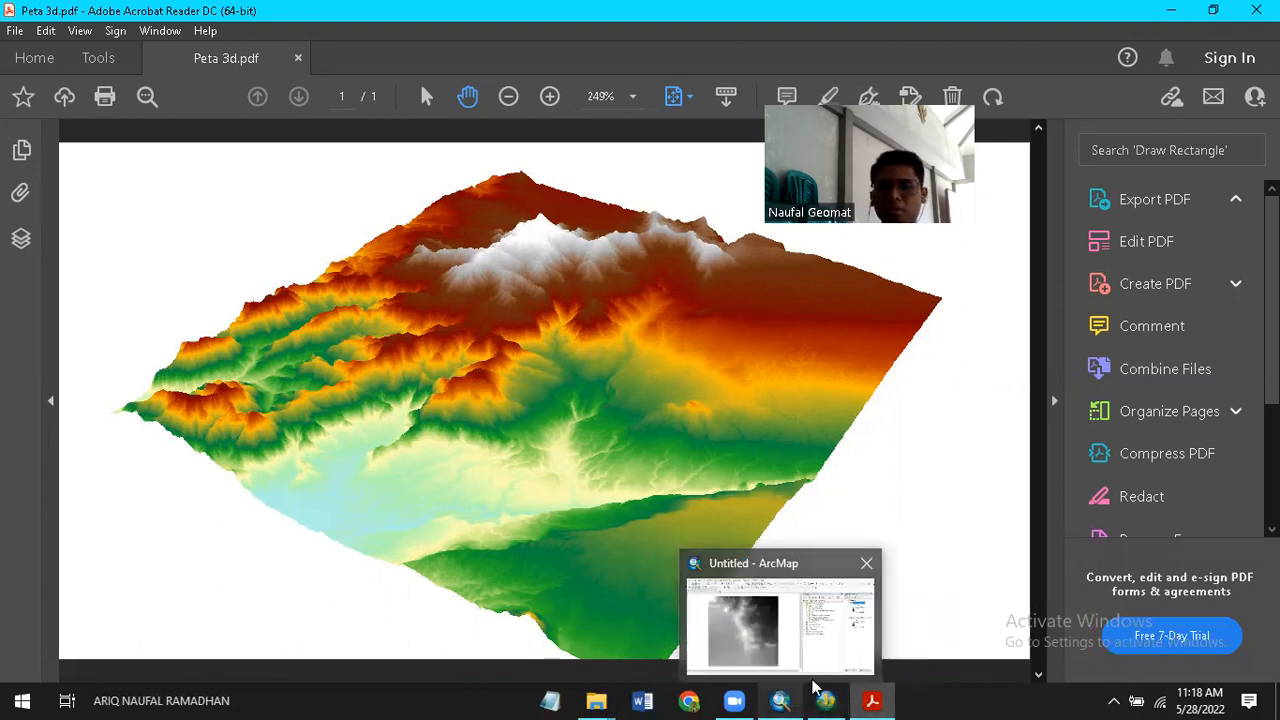
click(783, 700)
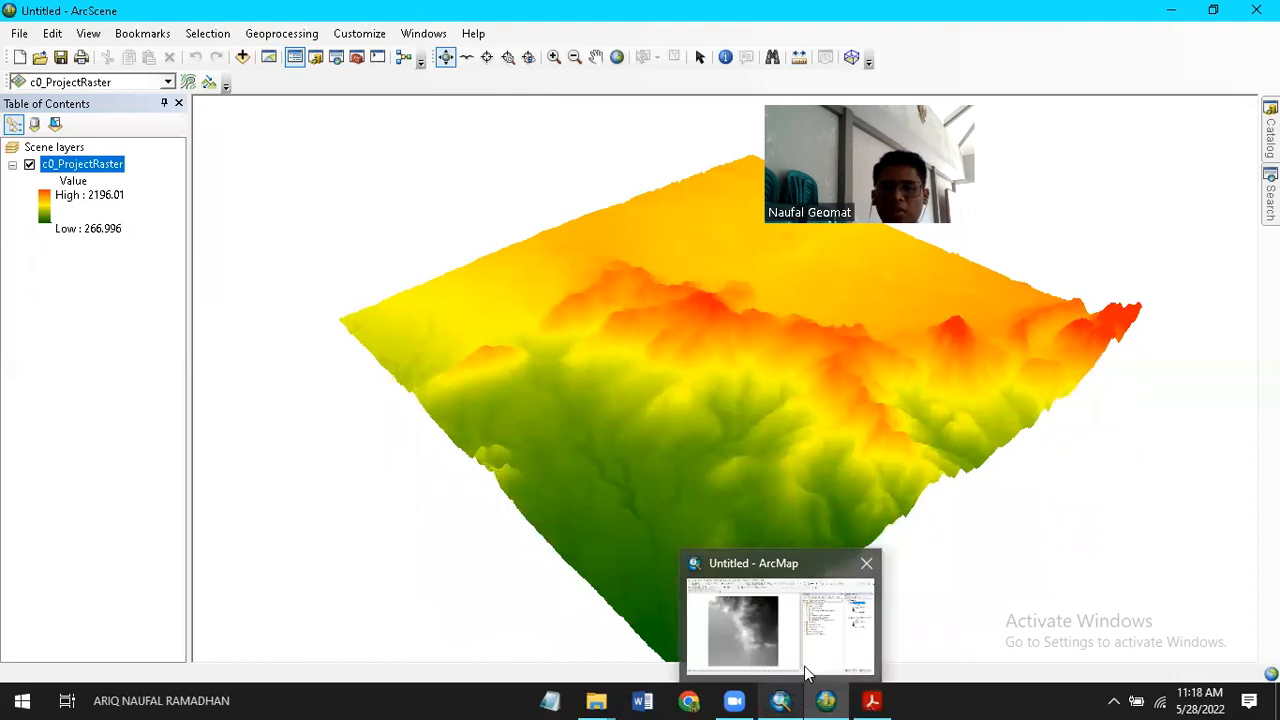
click(765, 650)
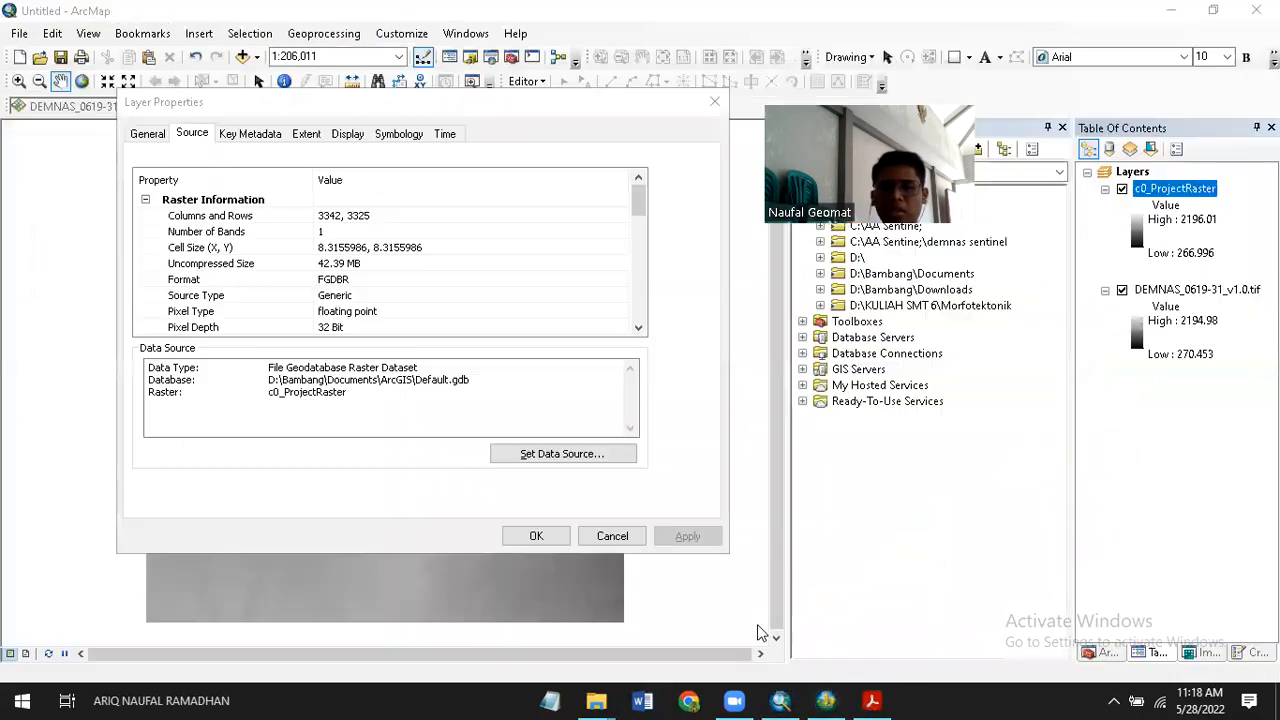
click(714, 102)
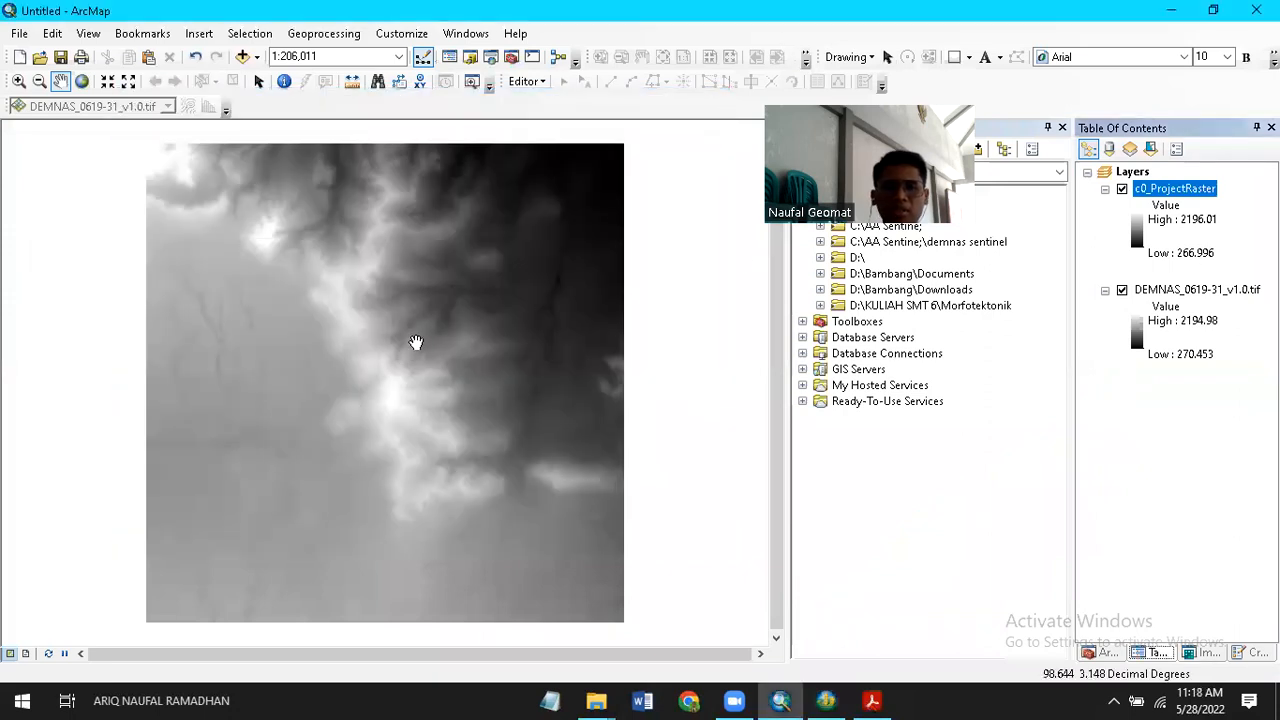
click(828, 700)
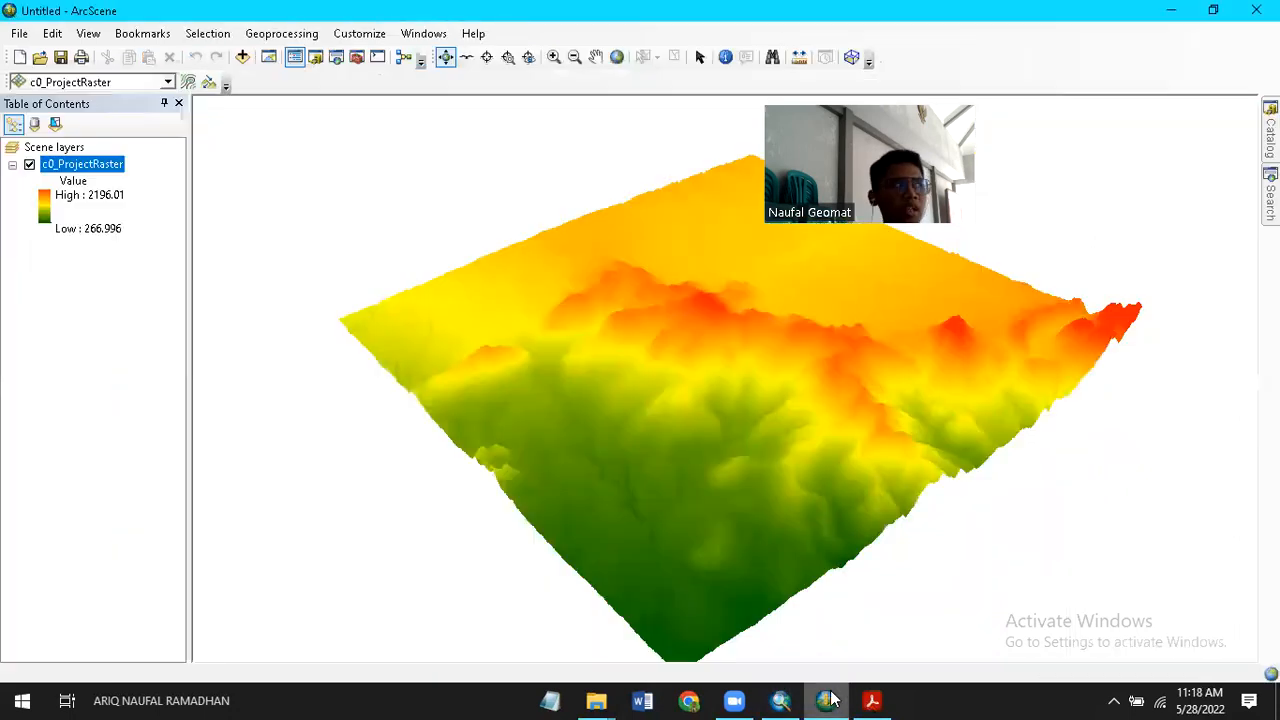